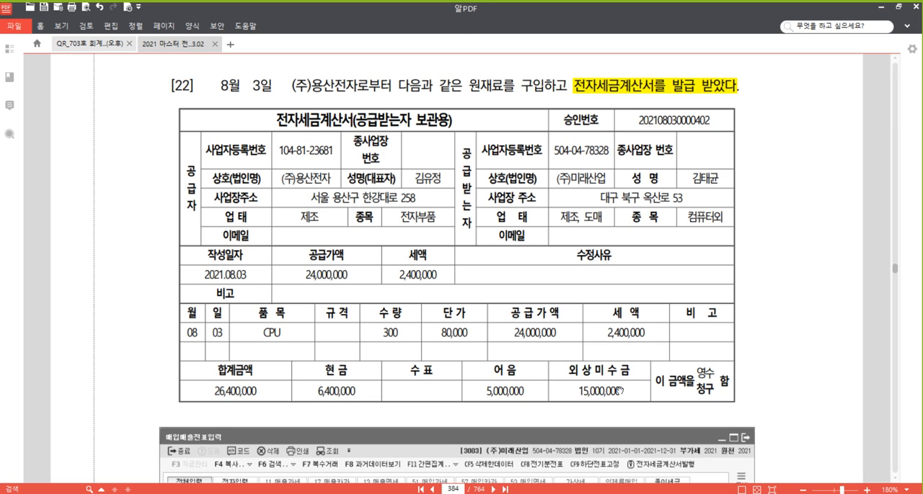
# - Switch to the 매입매출전표입력 window and start a new August row for day 3 with type 51 (과세)
pyautogui.click(335, 391)
pyautogui.click(503, 388)
pyautogui.click(606, 389)
pyautogui.moveTo(348, 491)
pyautogui.click(349, 465)
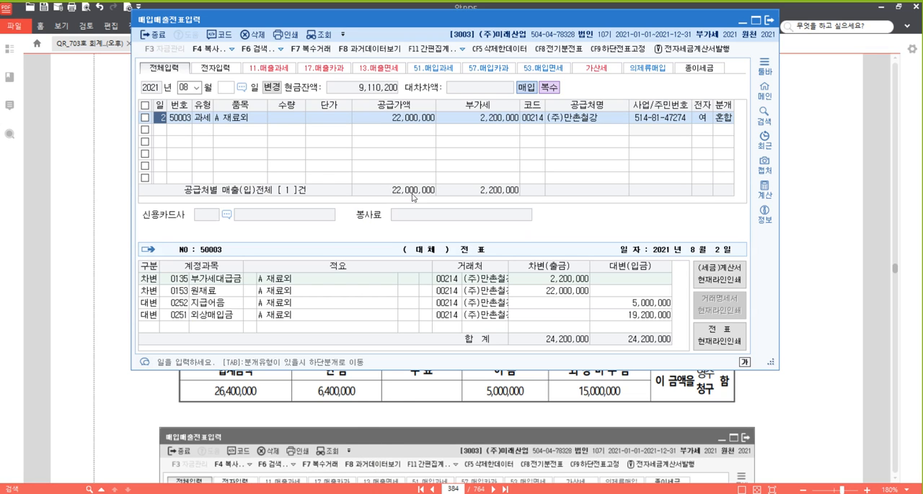
pyautogui.click(163, 130)
pyautogui.write('3')
pyautogui.press('Return')
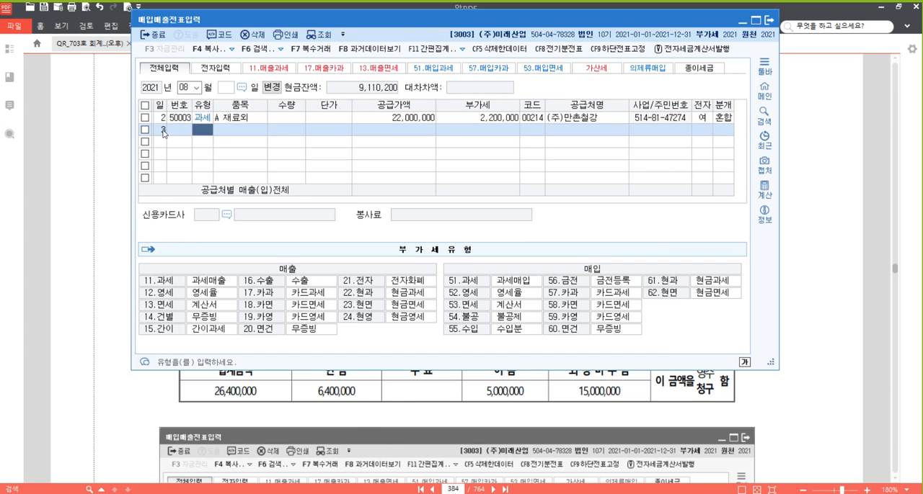
pyautogui.write('51')
pyautogui.press('Return')
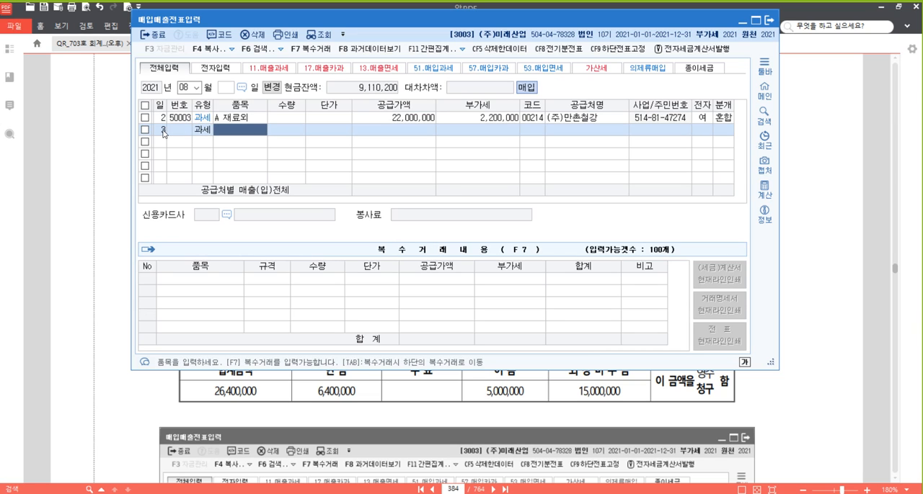
# - Enter the item CPU with quantity 300 and unit price 80,000, accepting the calculated supply amount and VAT
pyautogui.write('CPU')
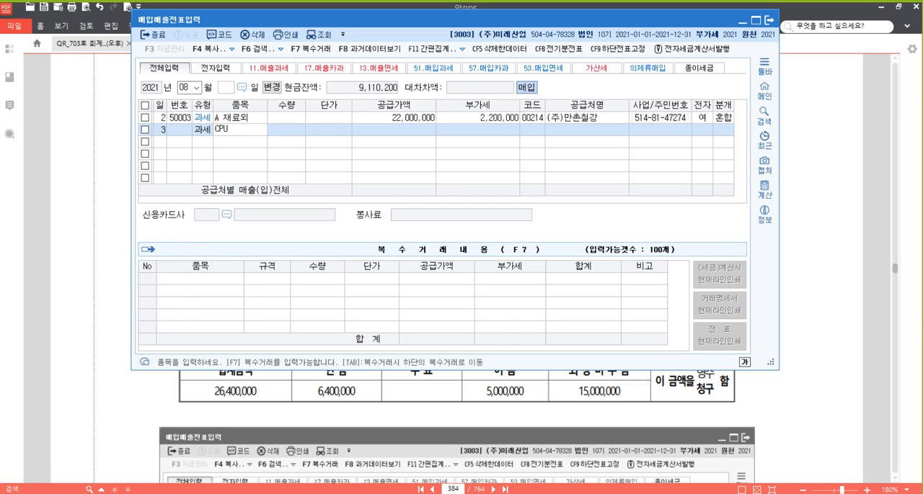
pyautogui.press('Return')
pyautogui.write('300')
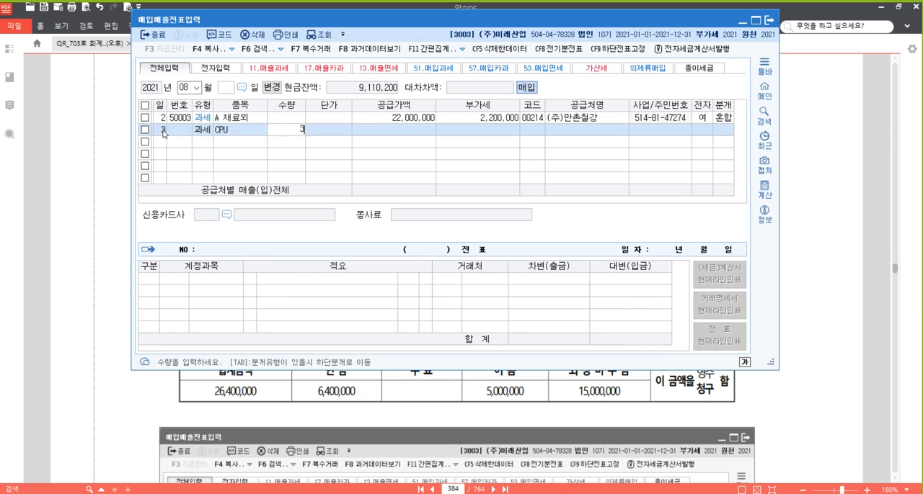
pyautogui.press('Return')
pyautogui.write('800000')
pyautogui.press('Return')
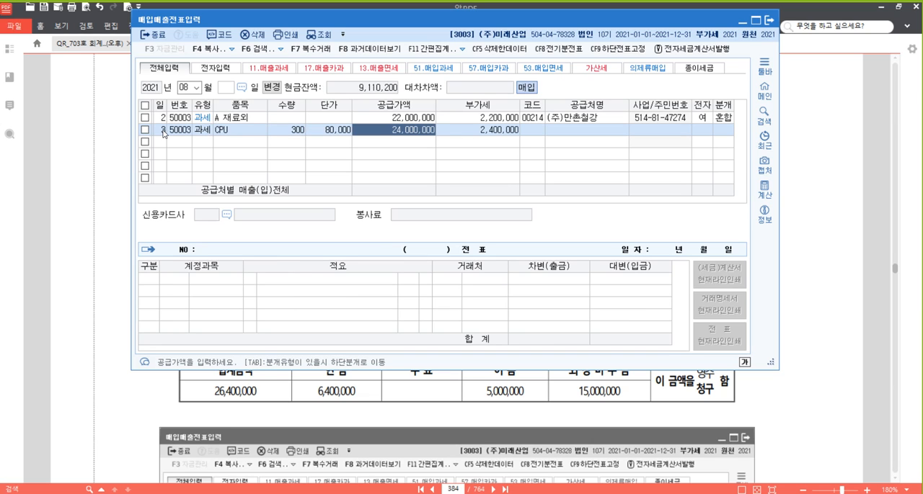
pyautogui.press('Return')
# - Set the supplier to (주)용산전자, mark the invoice as electronic (여) and choose mixed journalizing (혼합)
pyautogui.press('Return')
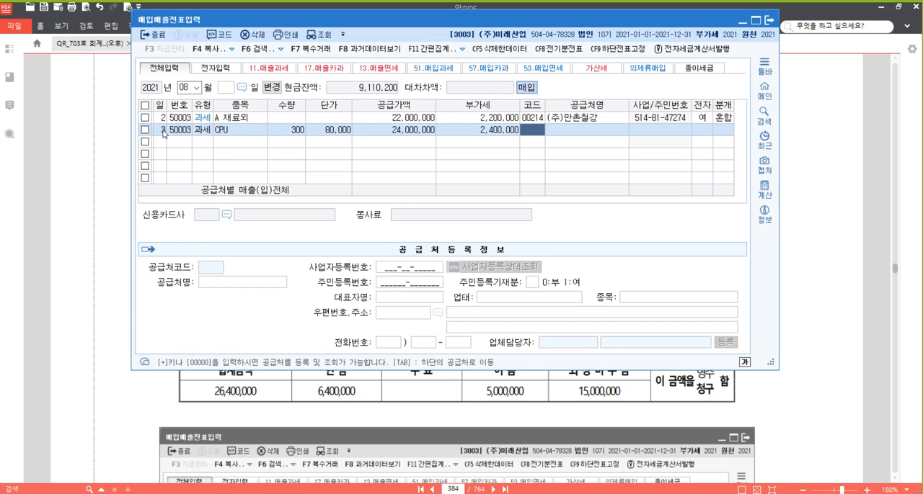
pyautogui.write('용')
pyautogui.press('Return')
pyautogui.press('Return')
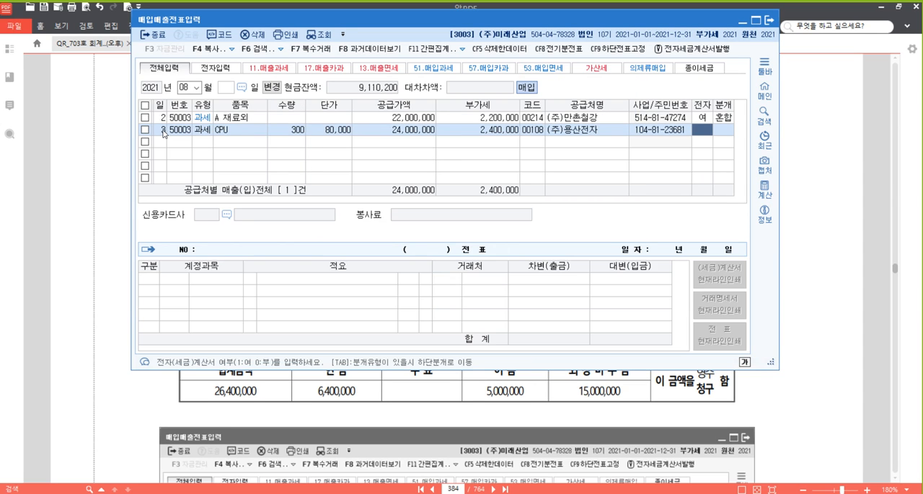
pyautogui.write('1')
pyautogui.press('Return')
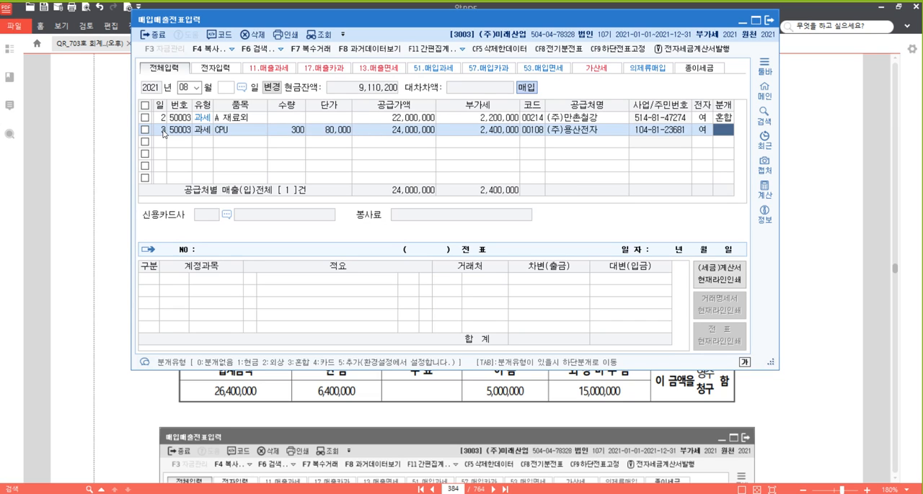
pyautogui.write('3')
pyautogui.press('Return')
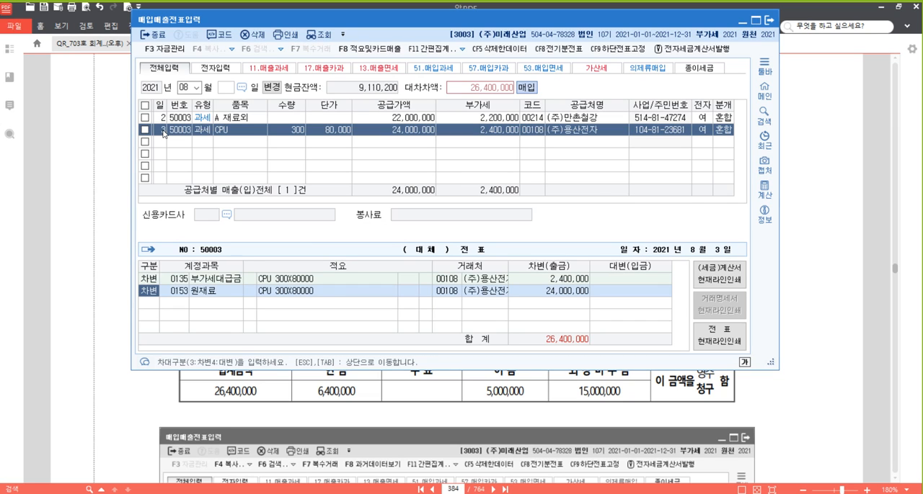
# - Keep the default debit lines and add a credit line for account 101 현금 with 6,400,000
pyautogui.press('Return')
pyautogui.press('Return')
pyautogui.press('Return')
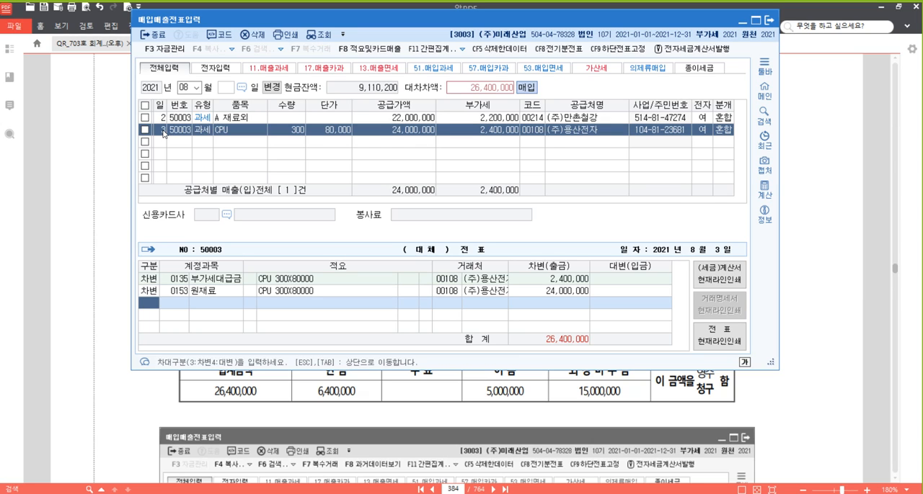
pyautogui.write('4')
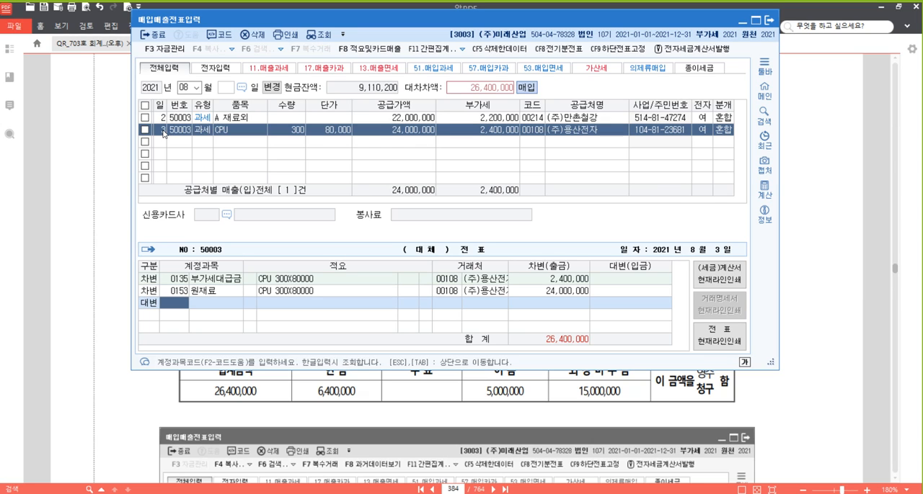
pyautogui.write('101')
pyautogui.press('Return')
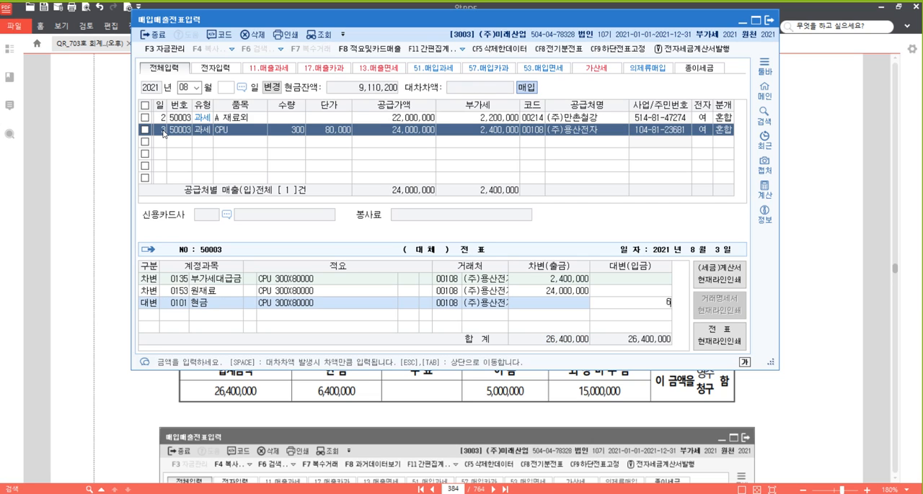
pyautogui.write('6,400,000')
pyautogui.press('Return')
# - Add a credit line for account 252 지급어음 with 5,000,000
pyautogui.write('4')
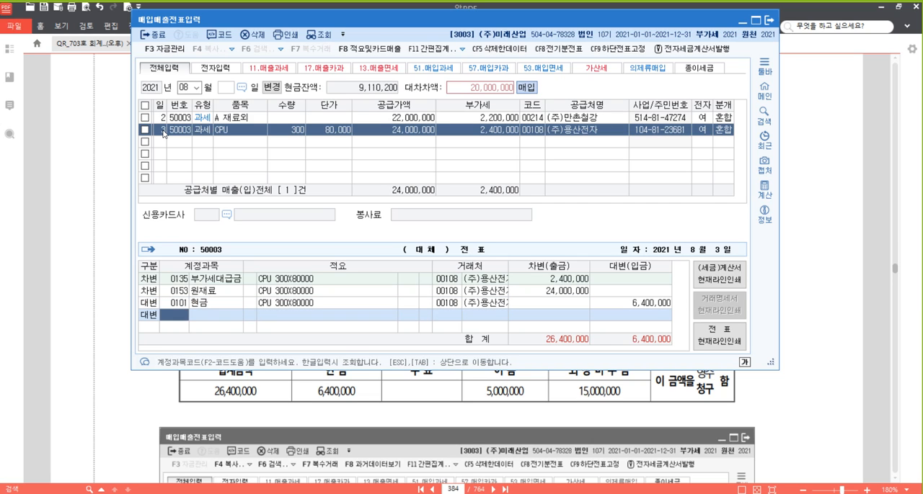
pyautogui.write('252')
pyautogui.press('Return')
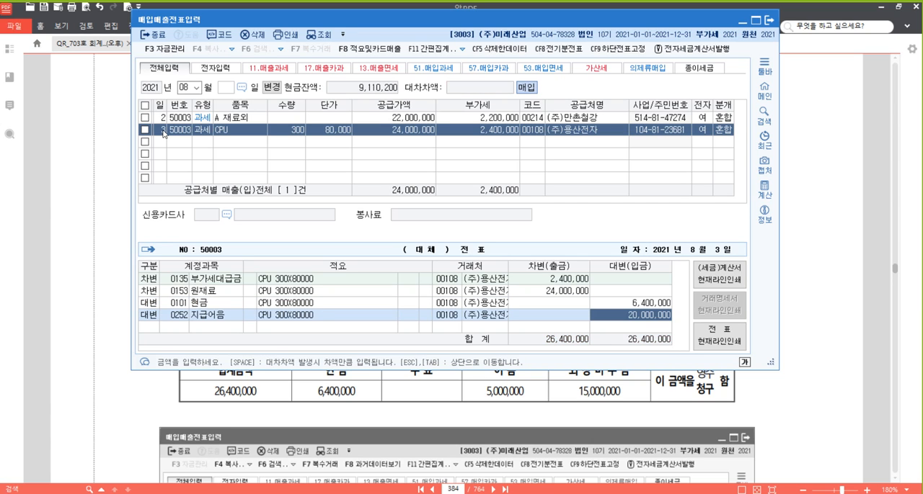
pyautogui.write('5000000')
pyautogui.press('Return')
# - Add a credit line for account 251 외상매입금 with the remaining 15,000,000 and complete the CPU voucher
pyautogui.write('42')
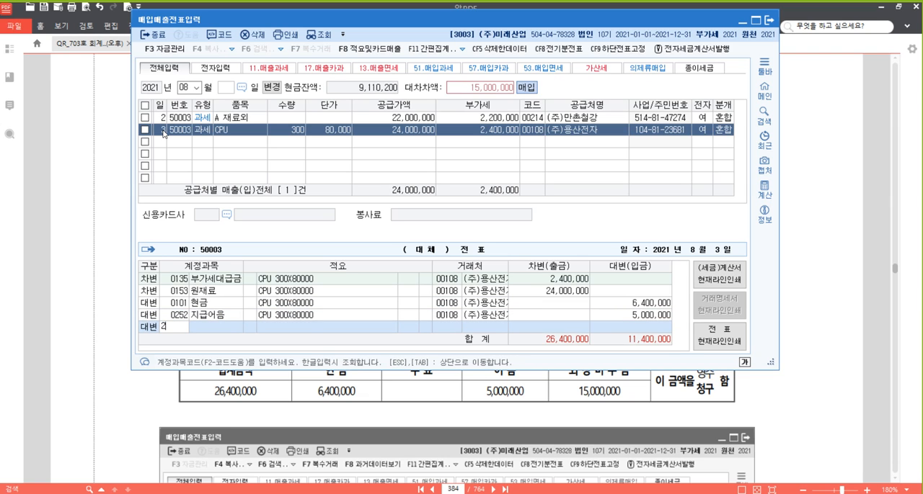
pyautogui.write('51')
pyautogui.press('Return')
pyautogui.press('Return')
pyautogui.press('Up')
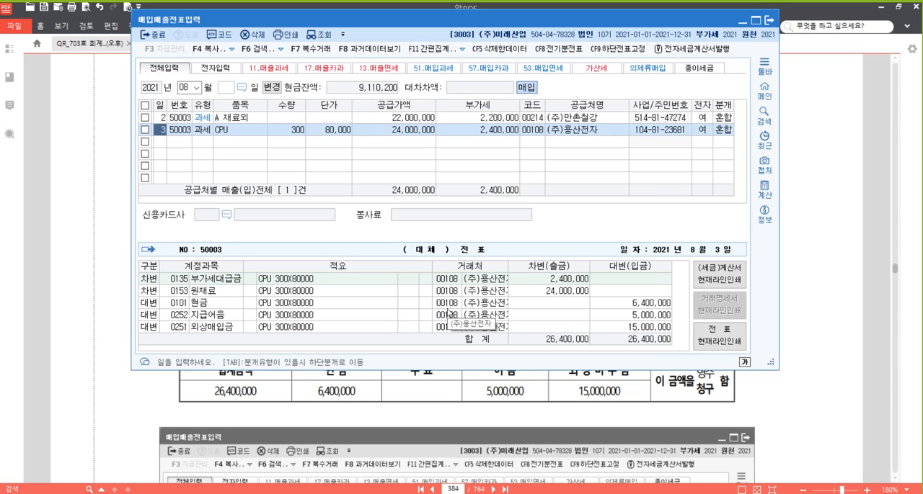
# - Switch back to the PDF textbook, go to problem [23] and highlight the phrase 전자세금계산서를 발급 받았다
pyautogui.click(812, 276)
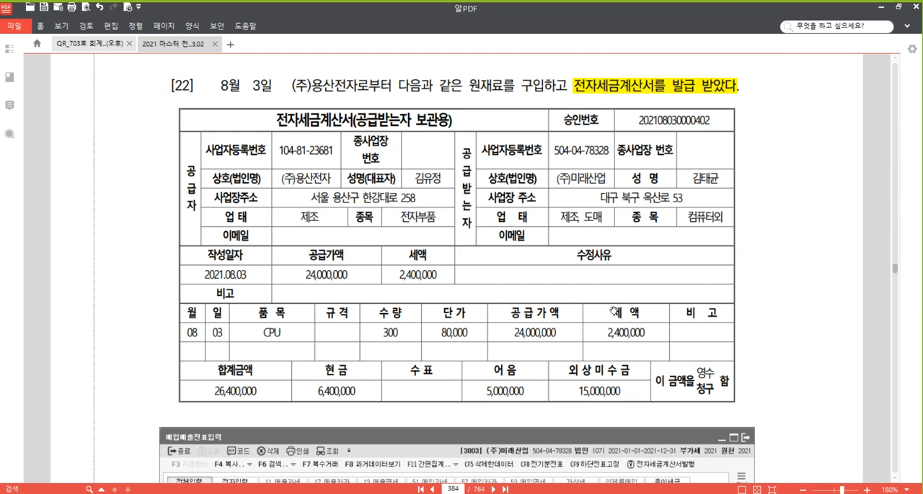
pyautogui.scroll(-12, 616, 296)
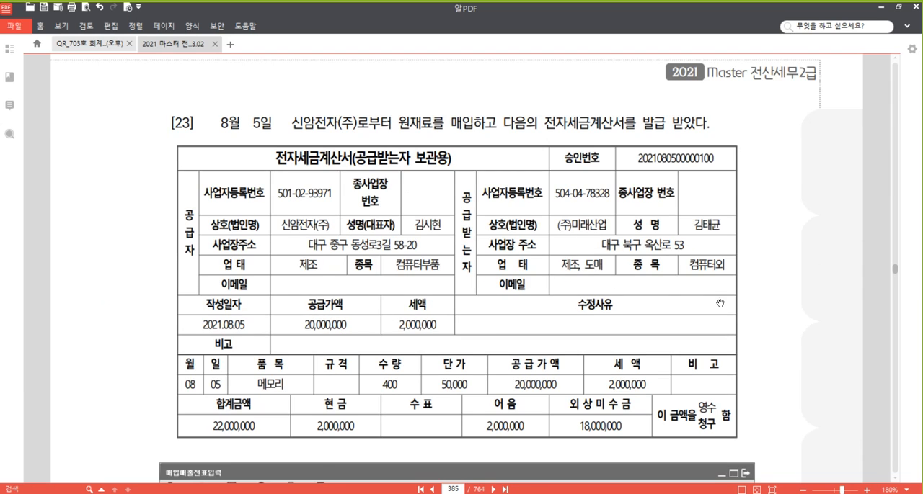
pyautogui.scroll(-1, 733, 323)
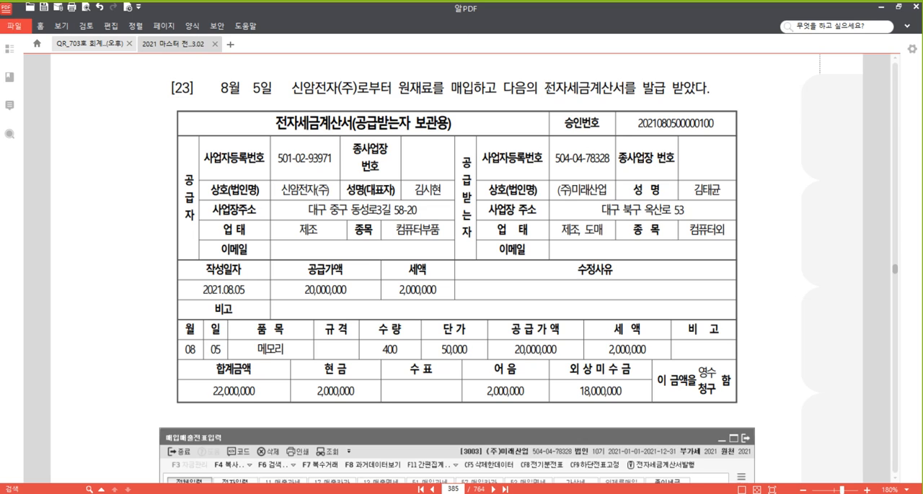
pyautogui.moveTo(546, 88); pyautogui.dragTo(711, 90)
pyautogui.rightClick(637, 89)
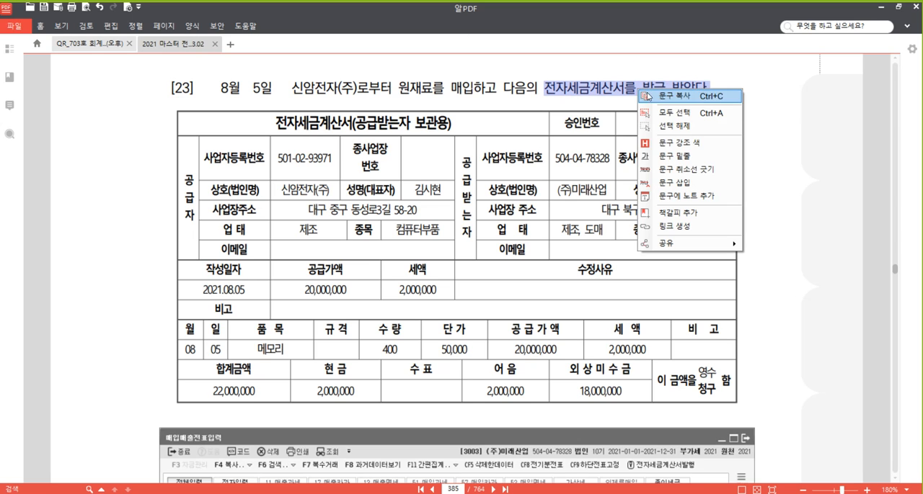
pyautogui.click(667, 143)
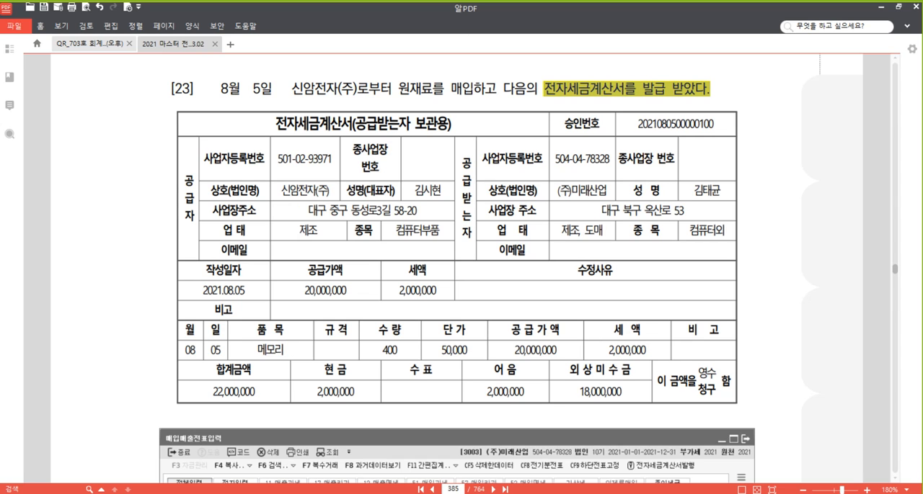
# - Return to the 매입매출전표입력 window and start a new row for day 5 with type 51 (과세)
pyautogui.moveTo(313, 493)
pyautogui.click(315, 461)
pyautogui.click(170, 143)
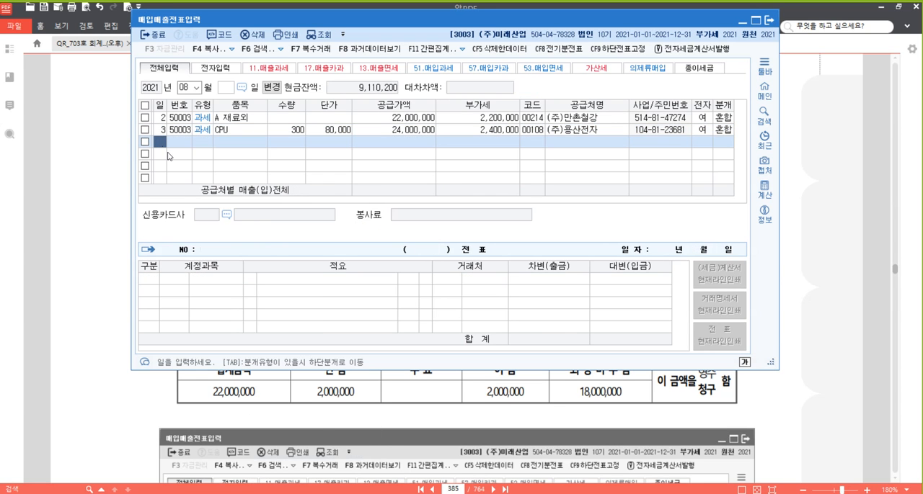
pyautogui.write('5')
pyautogui.press('Return')
pyautogui.write('51')
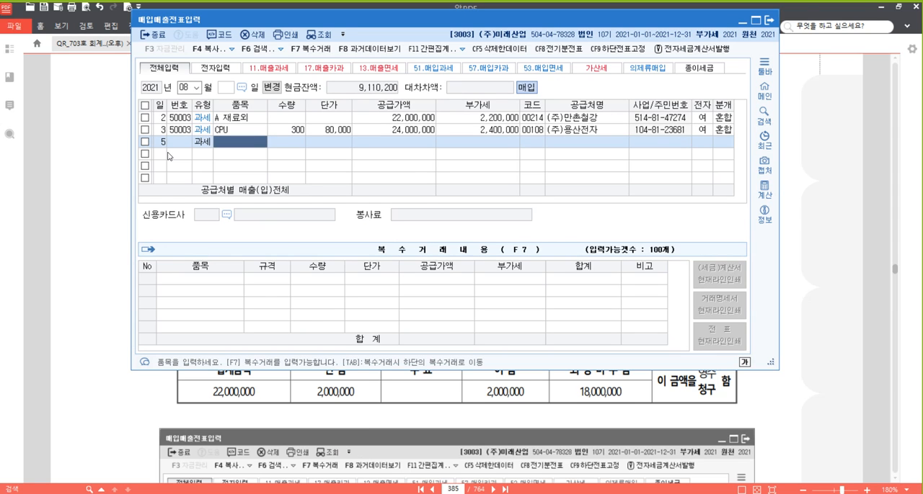
pyautogui.hotkey('shift', 'Tab')
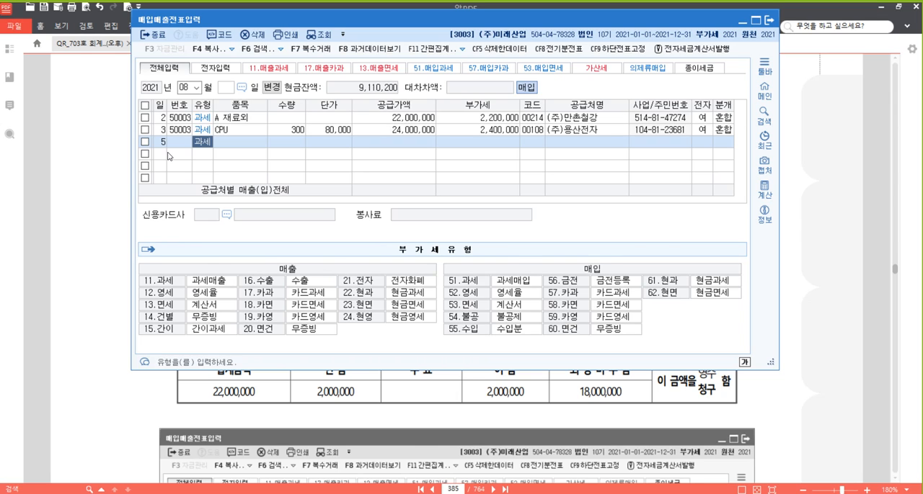
pyautogui.press('Return')
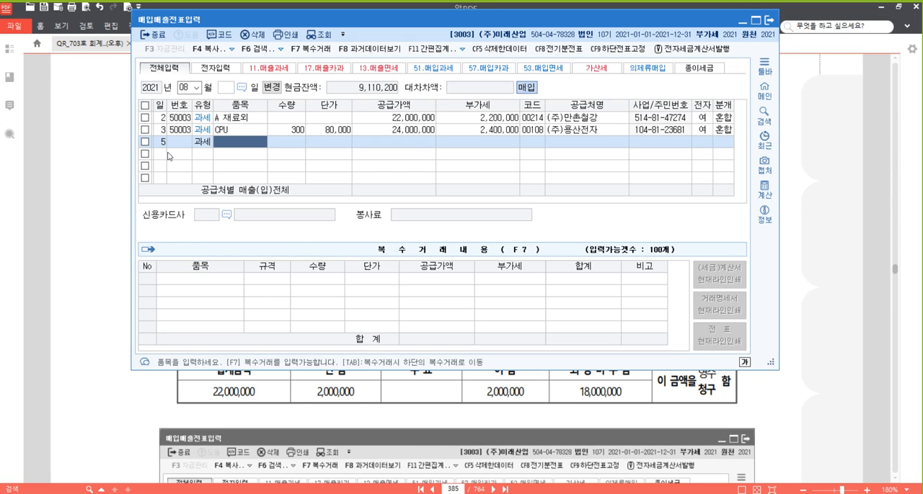
# - Enter the item 메모리 with quantity 400 and unit price 50,000, accepting the calculated supply amount and VAT
pyautogui.write('메')
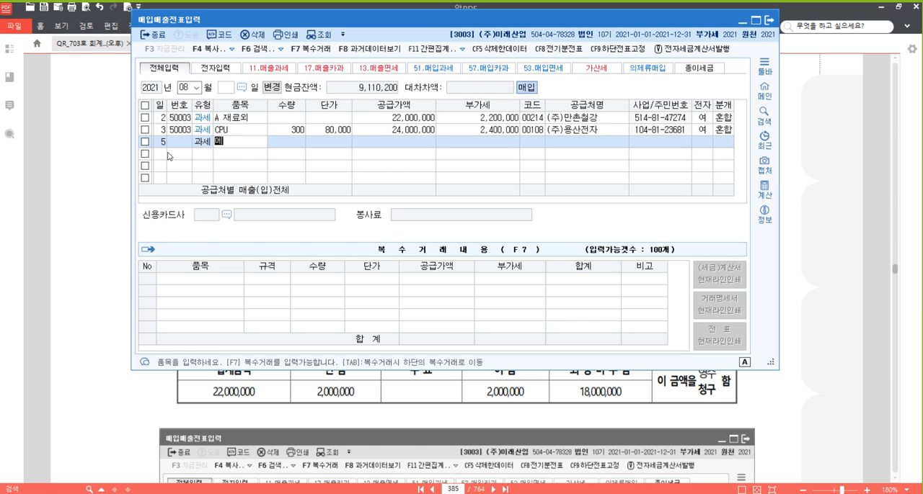
pyautogui.write('모리')
pyautogui.press('Return')
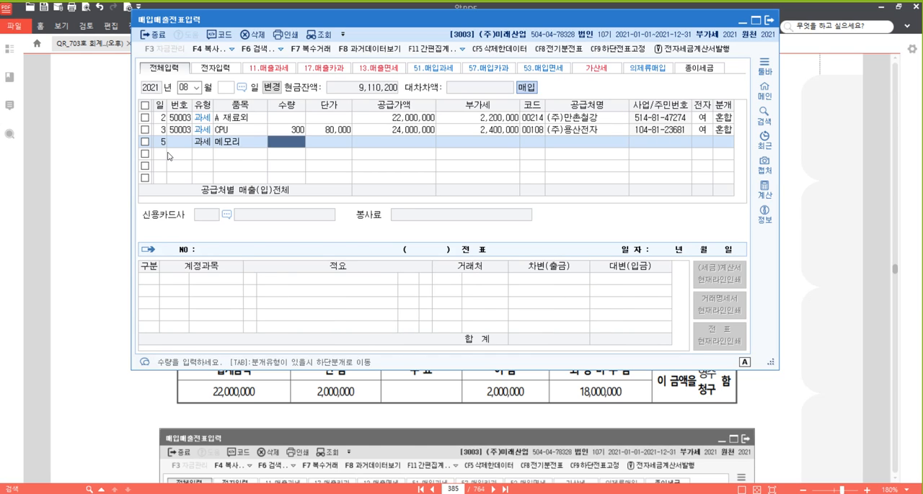
pyautogui.write('400')
pyautogui.press('Return')
pyautogui.write('500000')
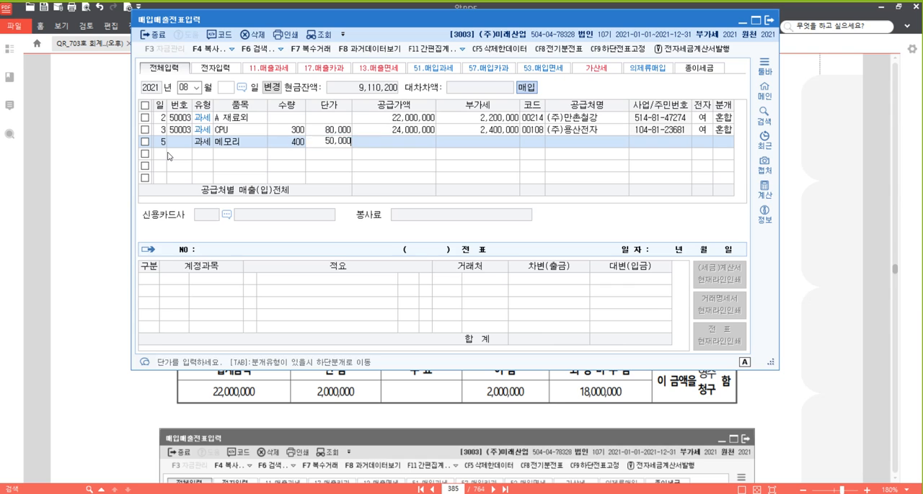
pyautogui.press('Return')
pyautogui.press('Return')
# - Look up and choose the supplier 신암전자(주), mark the invoice as electronic (여) and set the journal type to 혼합
pyautogui.press('Return')
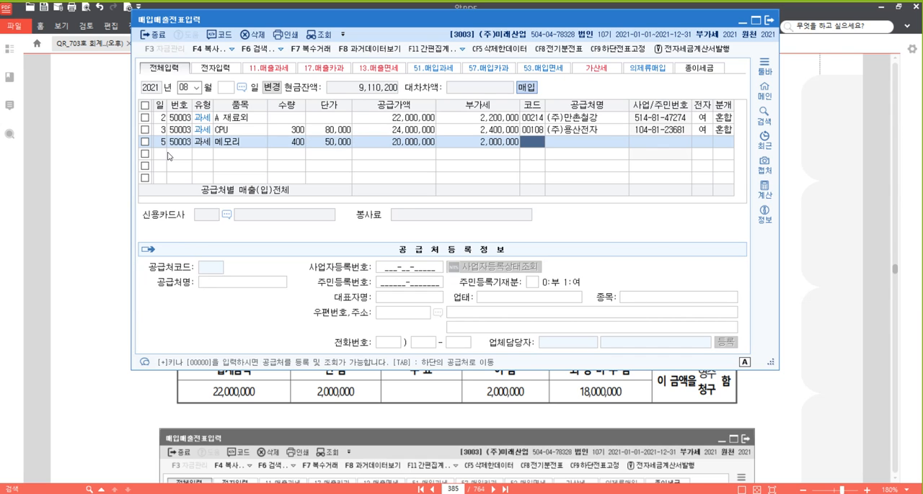
pyautogui.write('신')
pyautogui.press('Return')
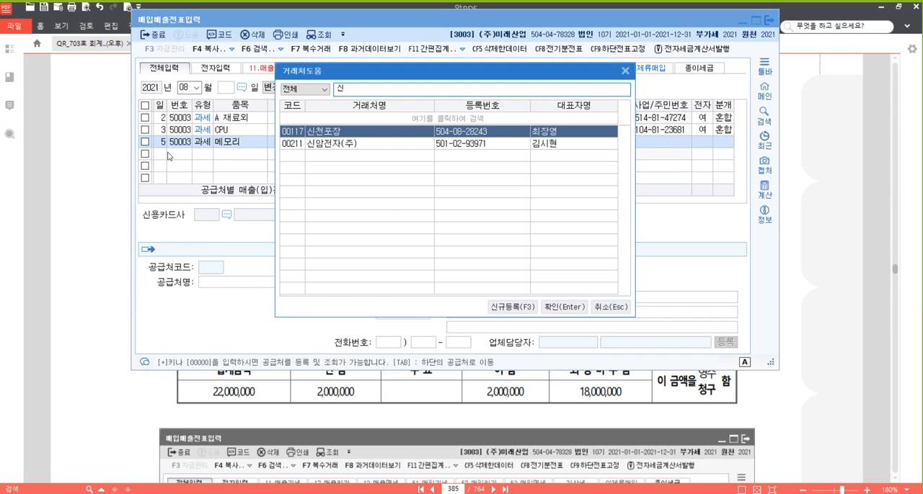
pyautogui.press('Down')
pyautogui.press('Return')
pyautogui.press('Return')
pyautogui.write('153')
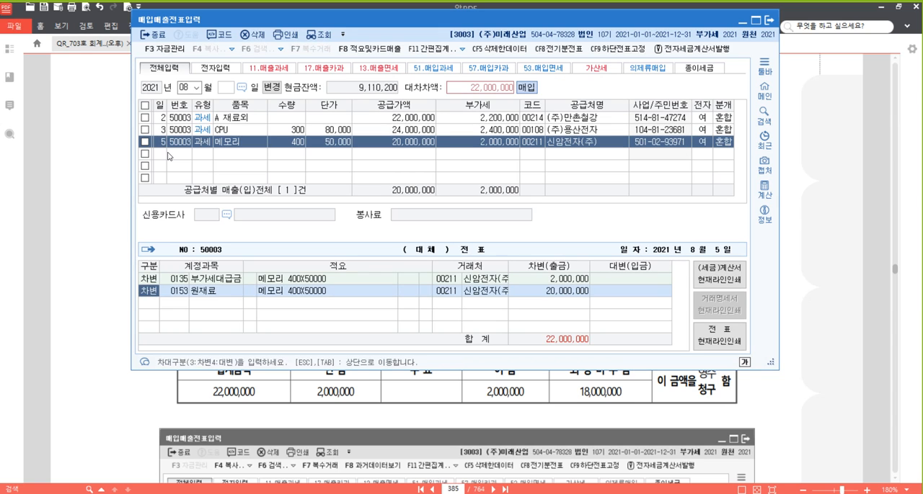
# - Keep the default debit lines of the 메모리 voucher and add a credit line for account 101 현금 with 2,000,000
pyautogui.press('Return')
pyautogui.press('Return')
pyautogui.press('Return')
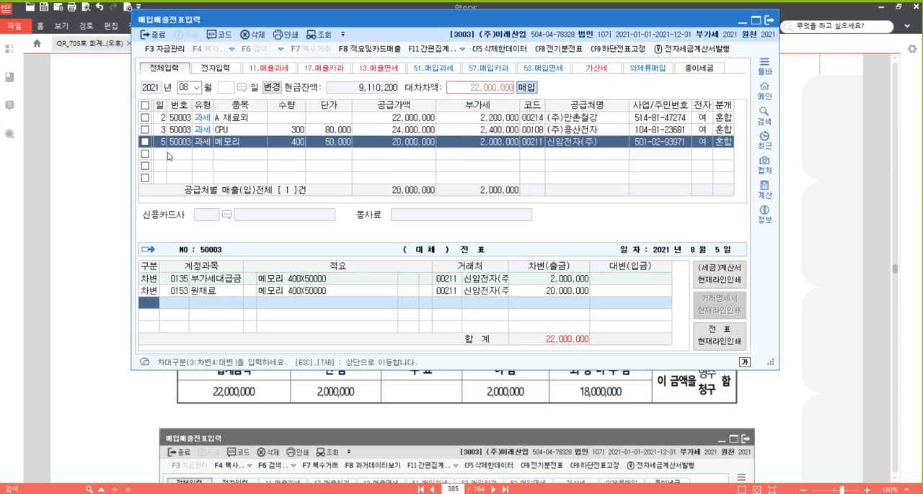
pyautogui.write('4')
pyautogui.press('Return')
pyautogui.write('101')
pyautogui.press('Return')
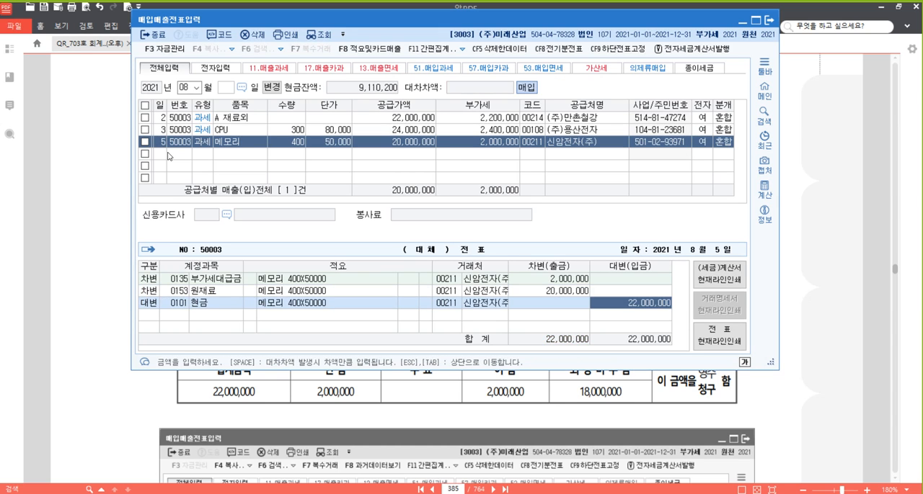
pyautogui.write('2,000,000')
pyautogui.press('Return')
# - Add a credit line for account 252 지급어음 with 2,000,000 to the 메모리 voucher
pyautogui.write('4')
pyautogui.press('Return')
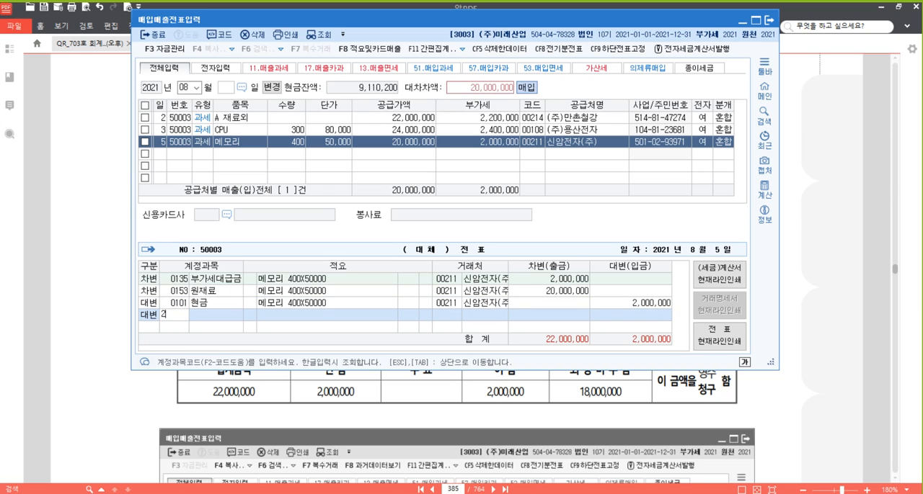
pyautogui.write('252')
pyautogui.press('Return')
pyautogui.write('2000000')
pyautogui.press('Return')
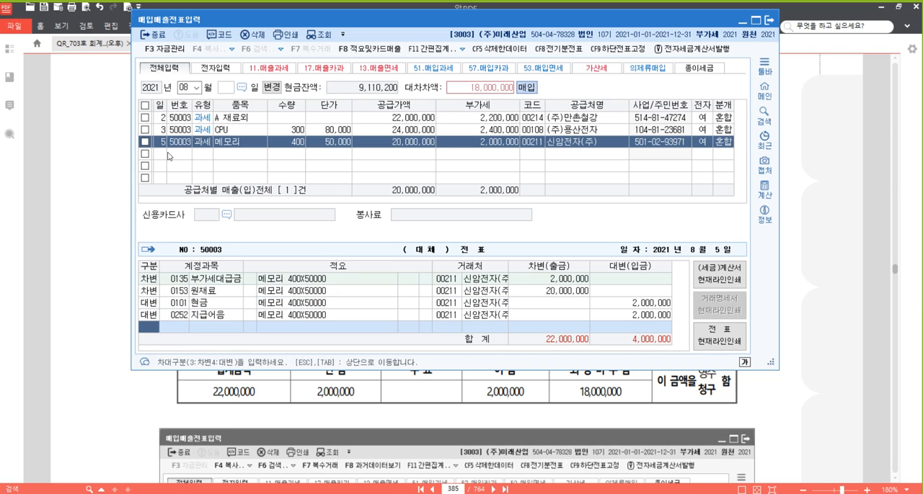
# - Add a credit line for account 251 외상매입금 with the remaining 18,000,000 and finish the 메모리 voucher
pyautogui.write('4')
pyautogui.press('Return')
pyautogui.write('251')
pyautogui.press('Return')
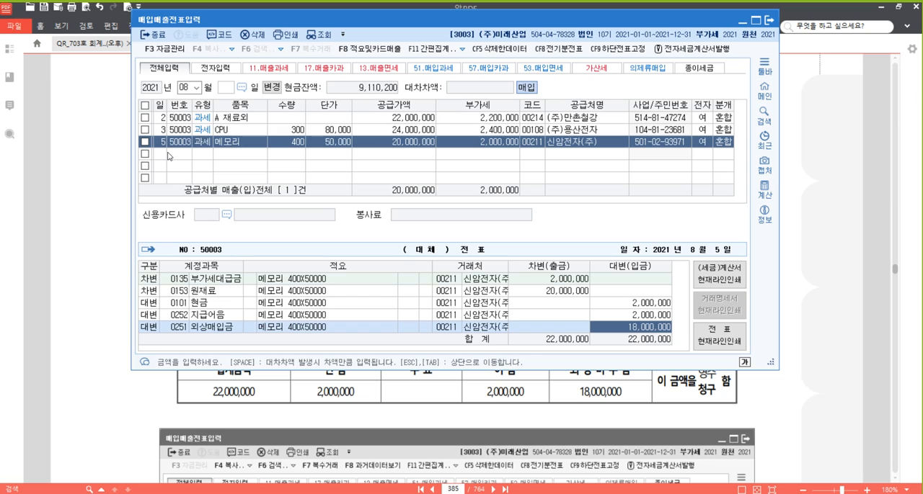
pyautogui.press('Return')
pyautogui.press('Up')
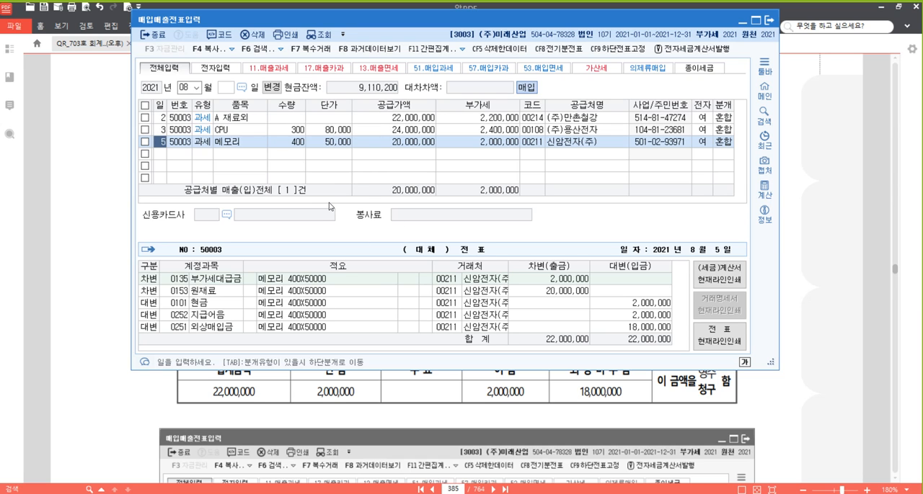
# - Switch to the PDF textbook, go to problem [24] and highlight the phrase 전자세금계산서를 발급 받았다 in yellow
pyautogui.click(852, 247)
pyautogui.scroll(-12, 533, 281)
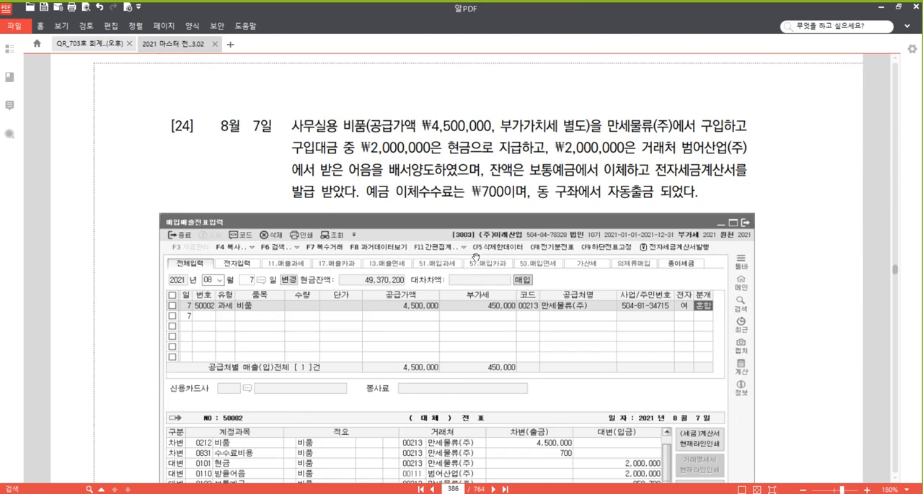
pyautogui.scroll(2, 476, 253)
pyautogui.moveTo(655, 170); pyautogui.dragTo(355, 191)
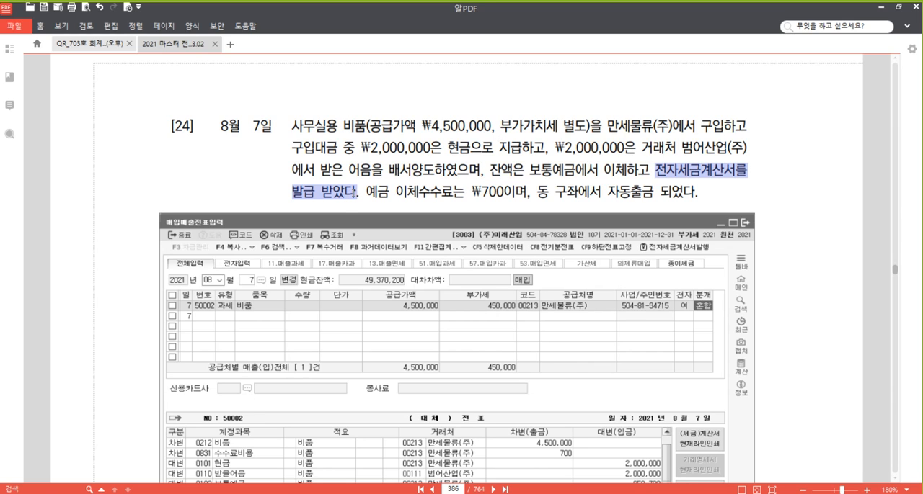
pyautogui.rightClick(352, 192)
pyautogui.click(382, 233)
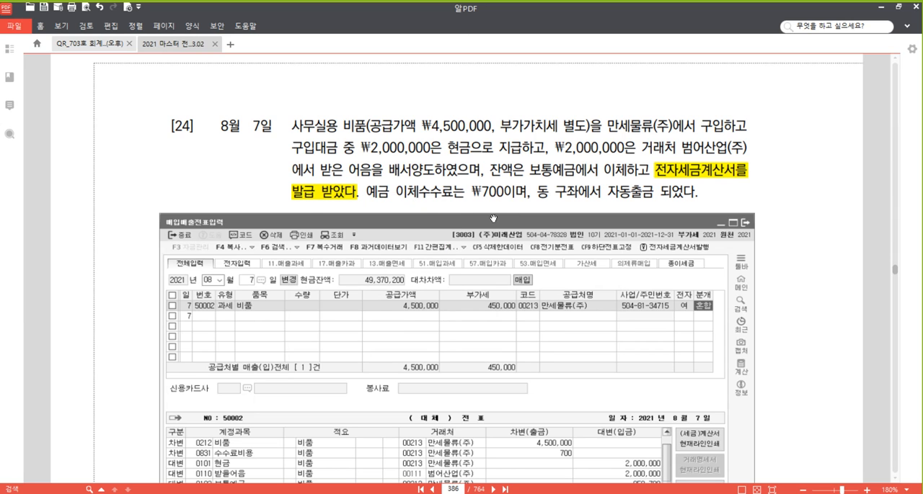
# - Return to the 매입매출전표입력 window and start a new row for day 7 with type 51 (과세)
pyautogui.click(366, 456)
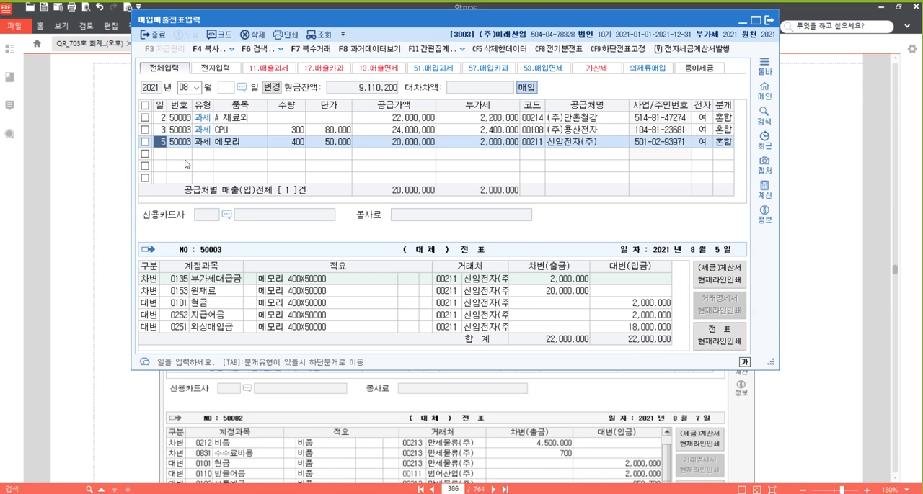
pyautogui.click(162, 154)
pyautogui.write('7')
pyautogui.press('Return')
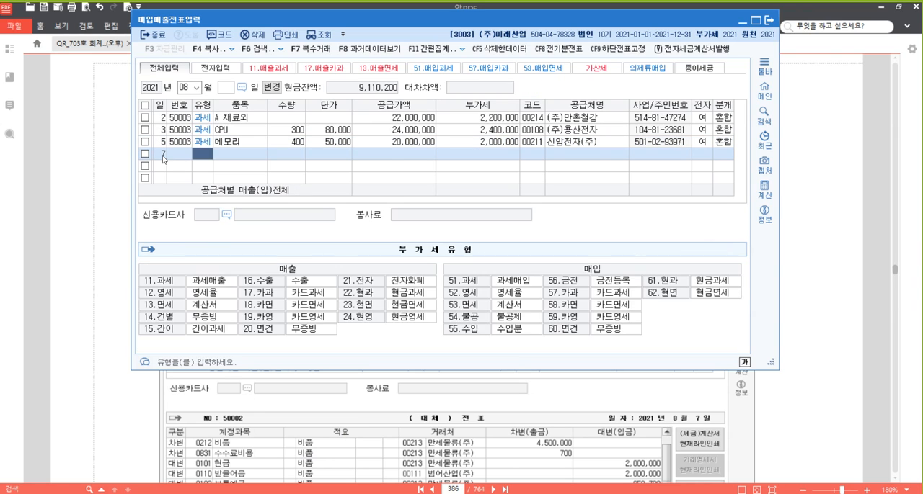
pyautogui.write('51')
pyautogui.press('Return')
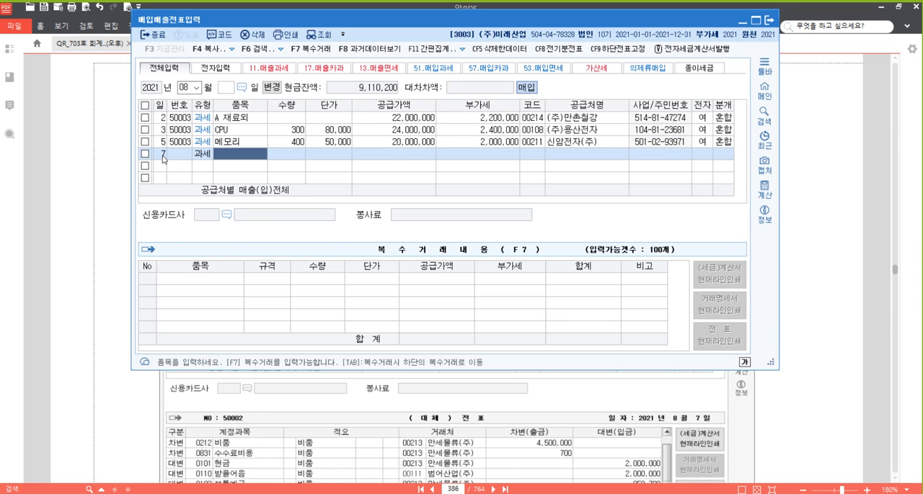
# - Enter the item 비품 without quantity or unit price and set the supply amount to 4,500,000
pyautogui.write('비품')
pyautogui.press('Return')
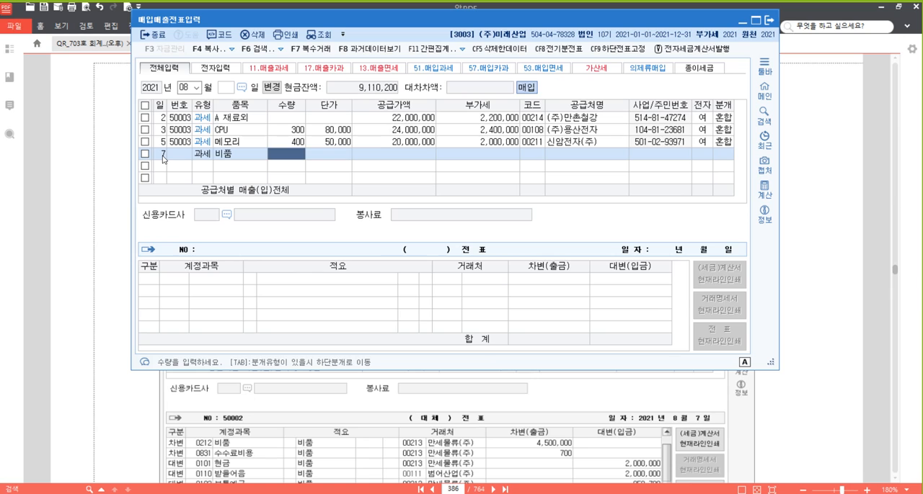
pyautogui.press('Return')
pyautogui.press('Return')
pyautogui.write('4500000')
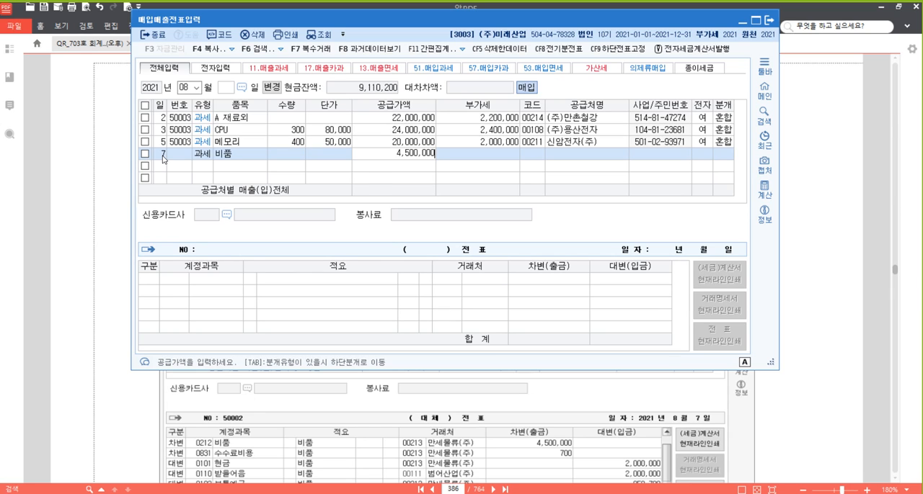
pyautogui.press('Return')
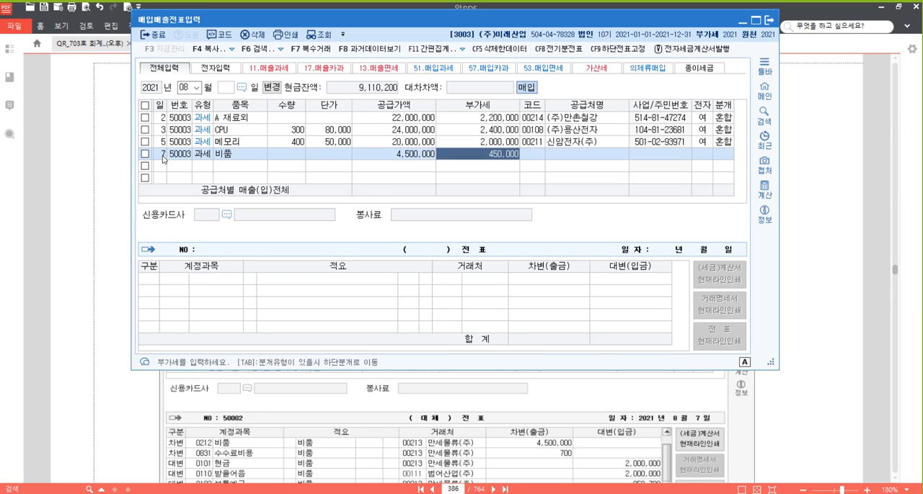
# - Accept the calculated VAT, look up the supplier 만세물류(주), mark the invoice as electronic (여) and set the journal type to 혼합
pyautogui.press('Return')
pyautogui.write('맨')
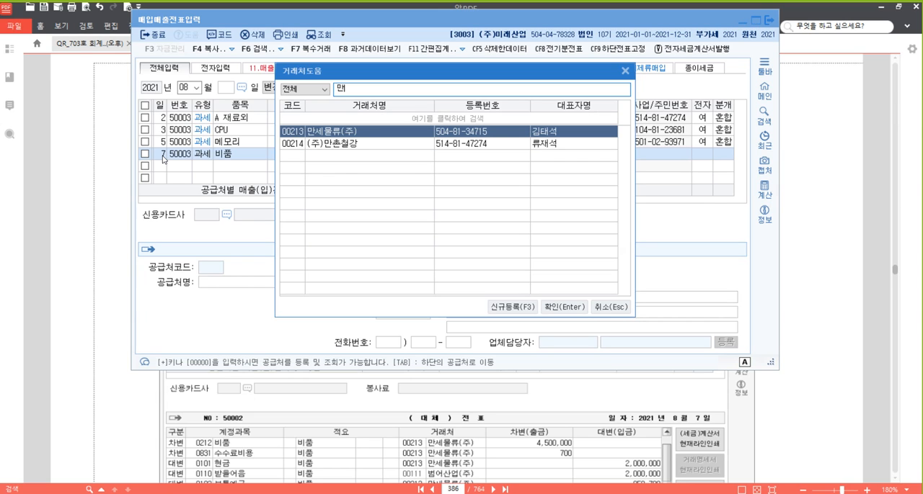
pyautogui.press('Return')
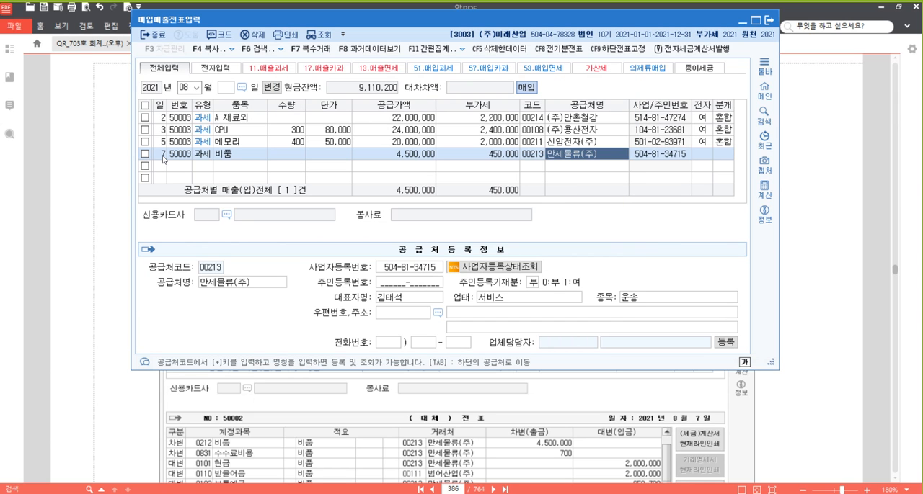
pyautogui.press('Return')
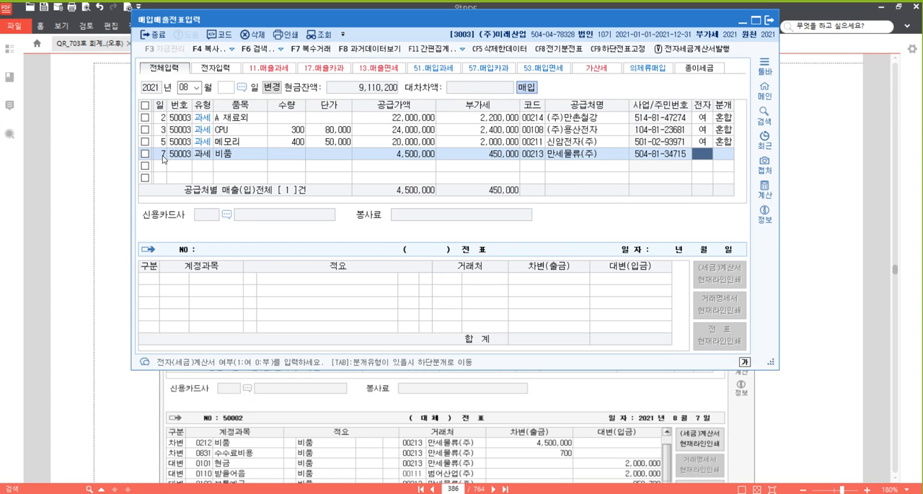
pyautogui.write('1')
pyautogui.press('Return')
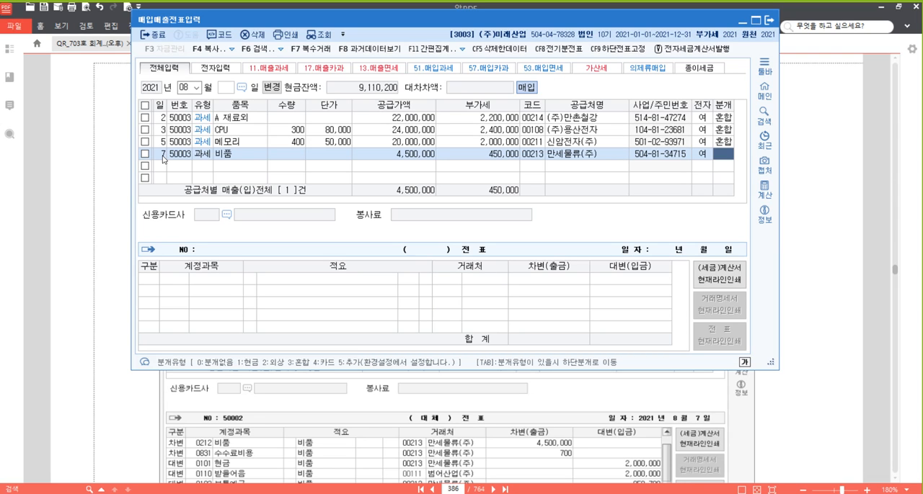
pyautogui.write('3')
pyautogui.press('Return')
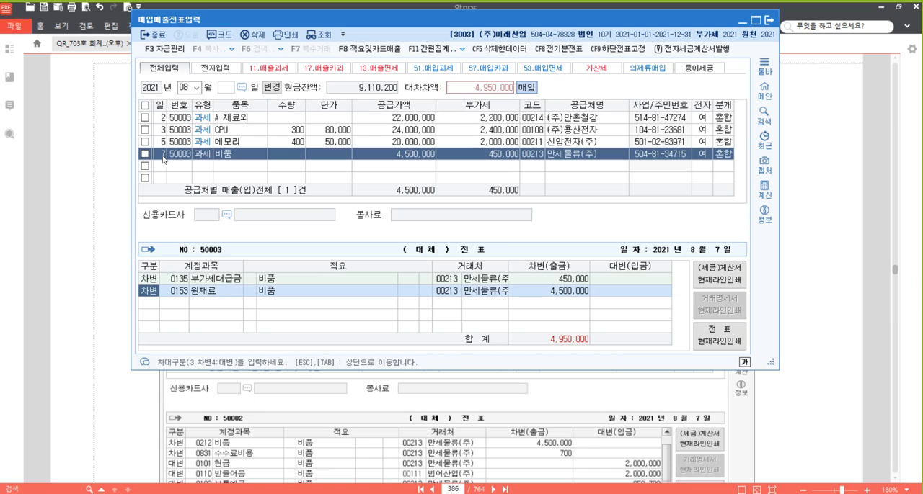
# - Change the account of the 원재료 debit line to 0212 비품, keeping the amount of 4,500,000
pyautogui.press('Return')
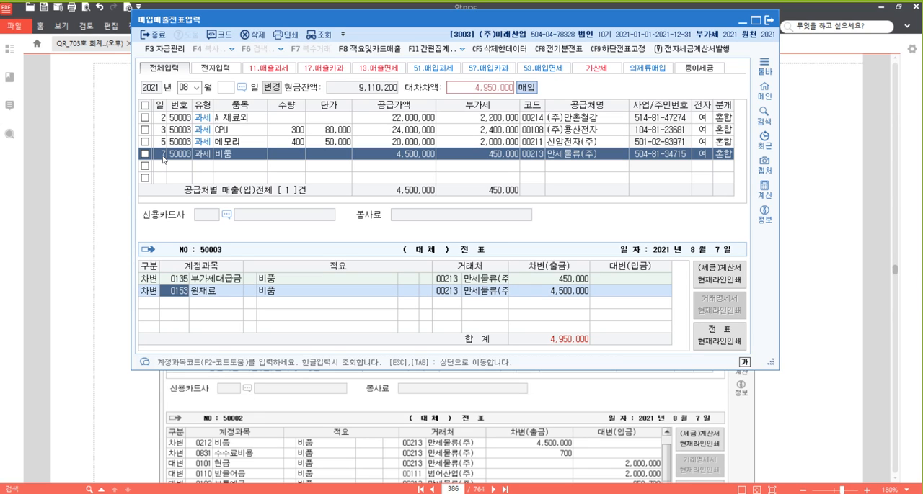
pyautogui.write('0212')
pyautogui.press('Return')
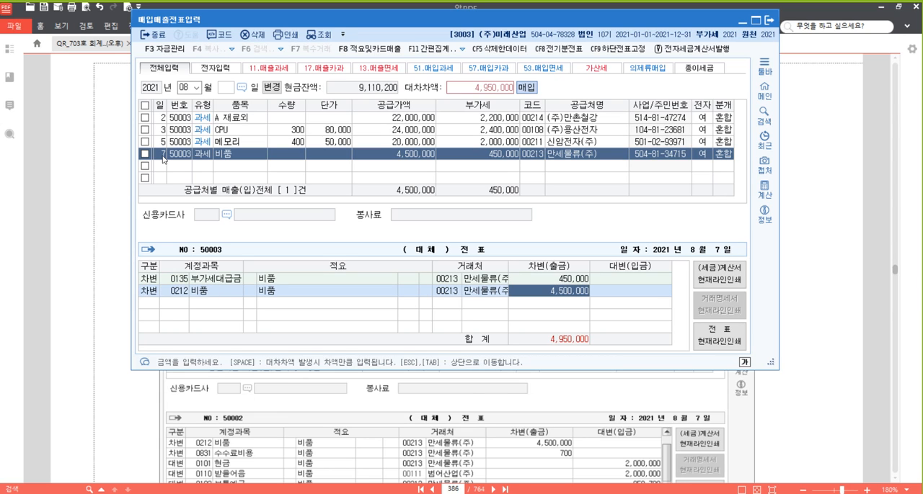
pyautogui.press('Return')
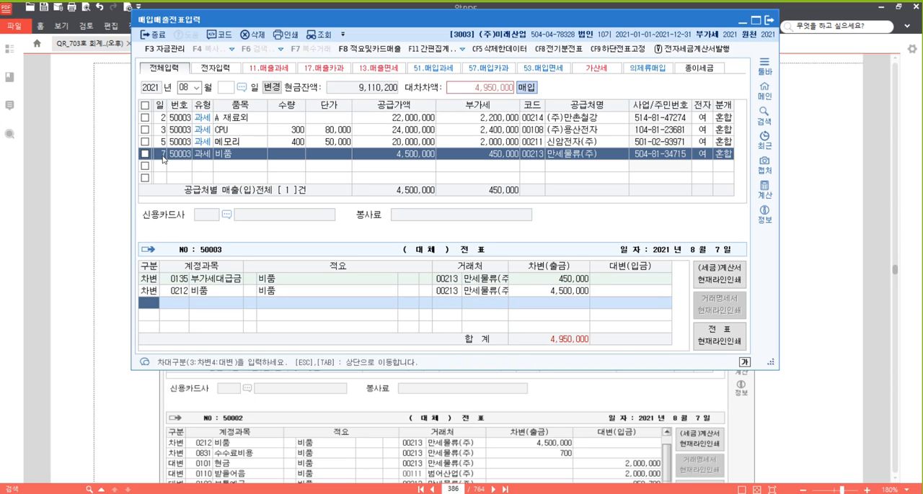
# - Add a credit line for account 0101 현금 with 2,000,000 to the 비품 voucher
pyautogui.write('4')
pyautogui.press('Return')
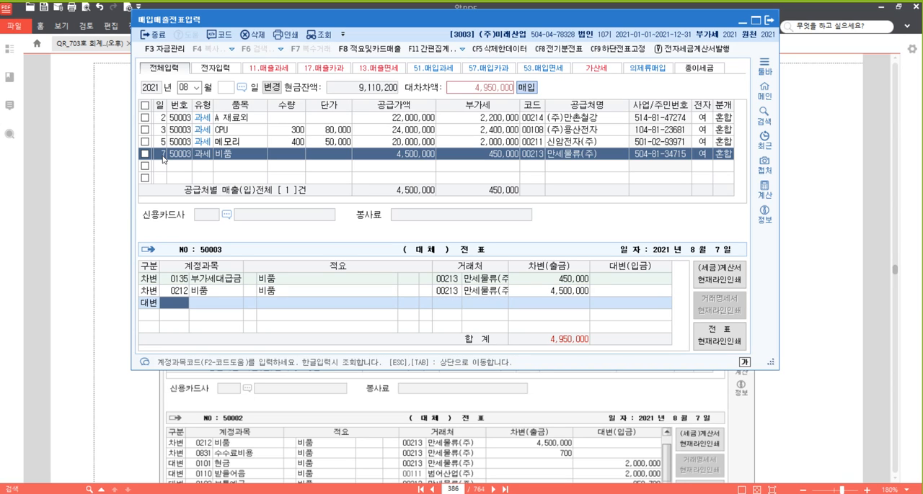
pyautogui.write('0101')
pyautogui.press('Return')
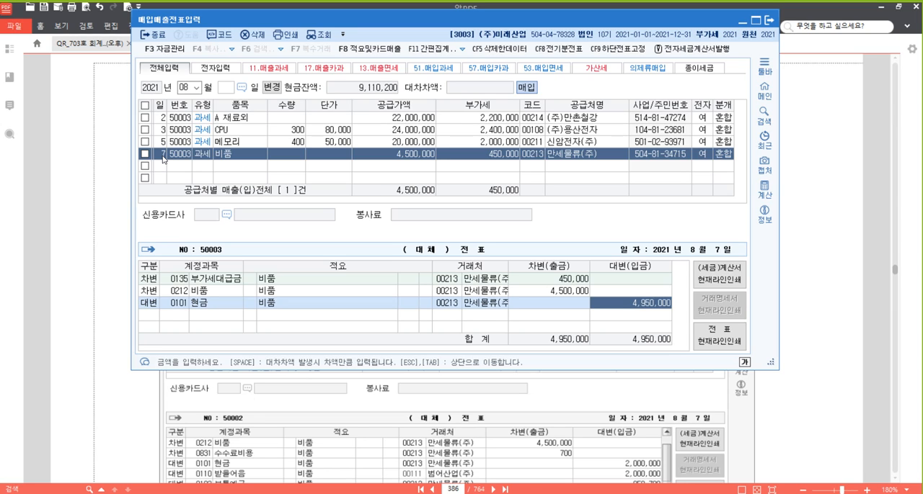
pyautogui.write('2000000')
pyautogui.press('Return')
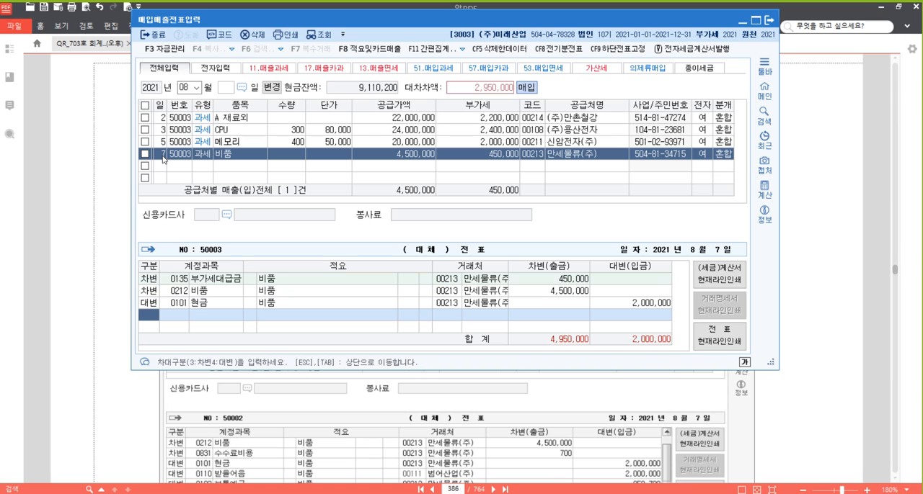
# - Add a credit line for account 110 받을어음, change its trading partner to 범어산업(주) and set the amount to 2,000,000
pyautogui.write('4')
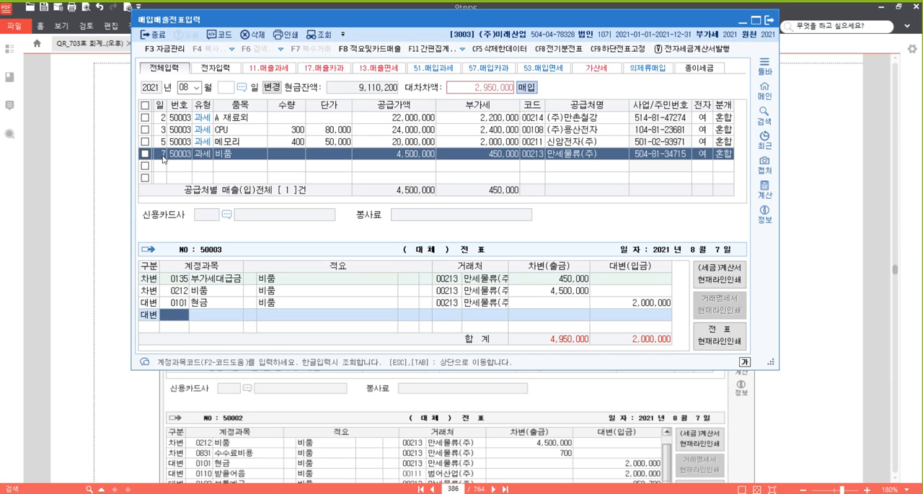
pyautogui.write('110')
pyautogui.press('Return')
pyautogui.press('Left')
pyautogui.press('Left')
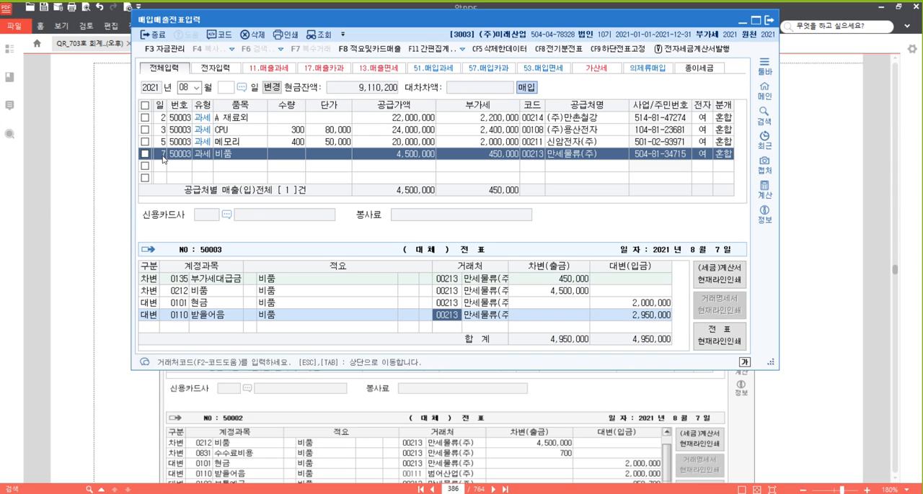
pyautogui.write('범어')
pyautogui.press('Return')
pyautogui.press('Return')
pyautogui.press('Return')
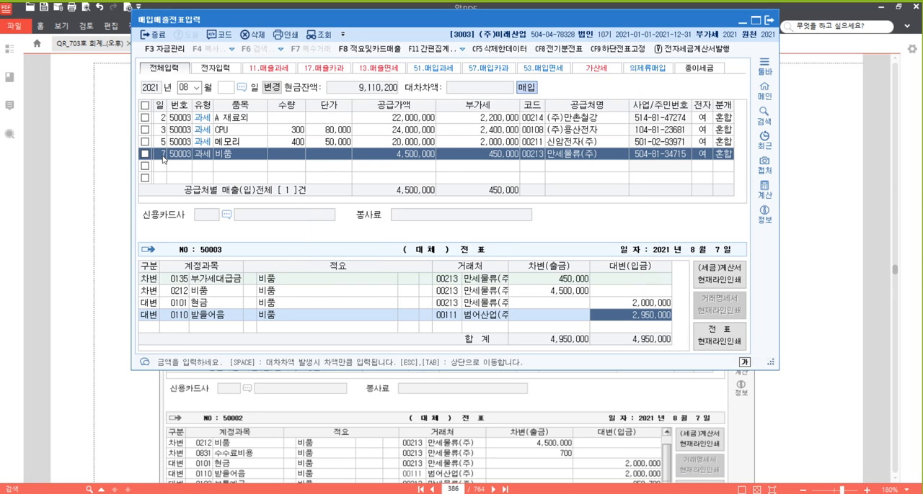
pyautogui.write('2000000')
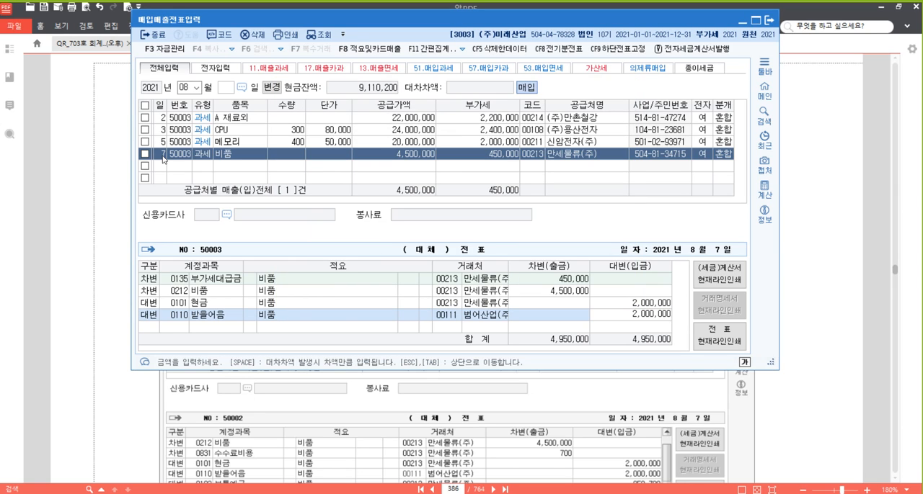
pyautogui.press('Return')
# - Add a credit line for account 103 보통예금 with 950,700, covering the balance plus the transfer fee
pyautogui.write('4')
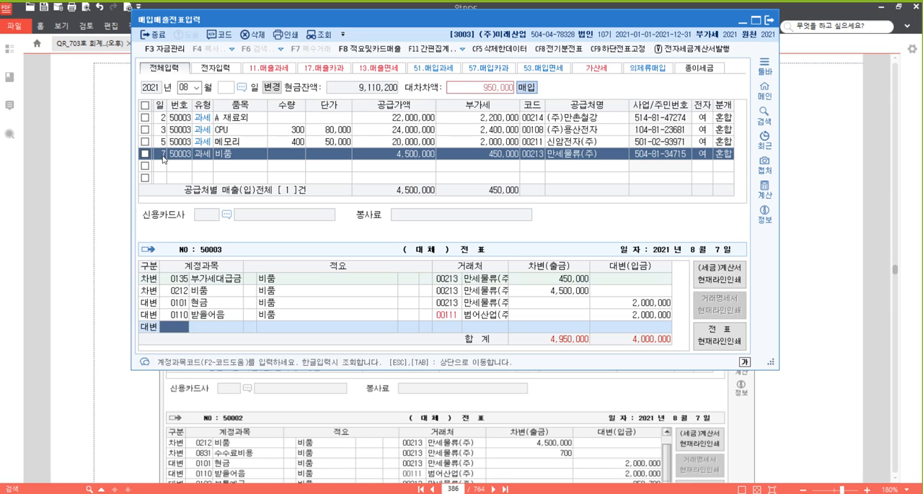
pyautogui.write('103')
pyautogui.press('Return')
pyautogui.press('Return')
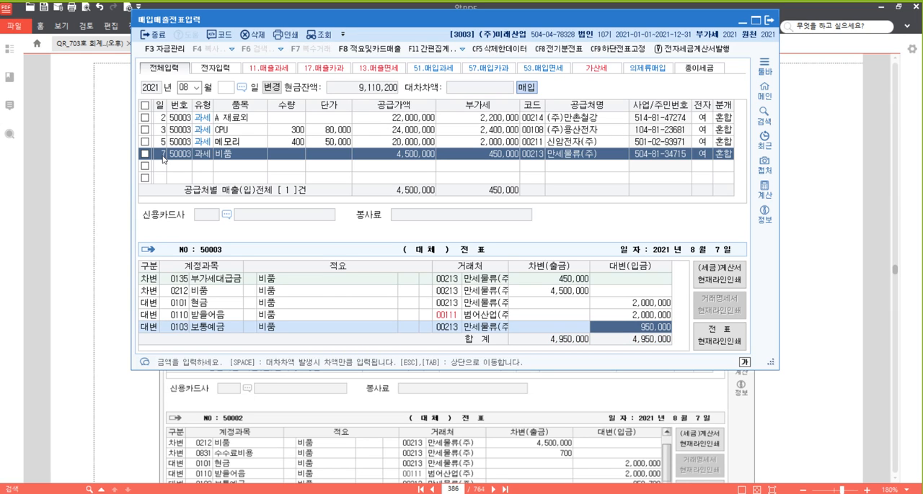
pyautogui.write('950700')
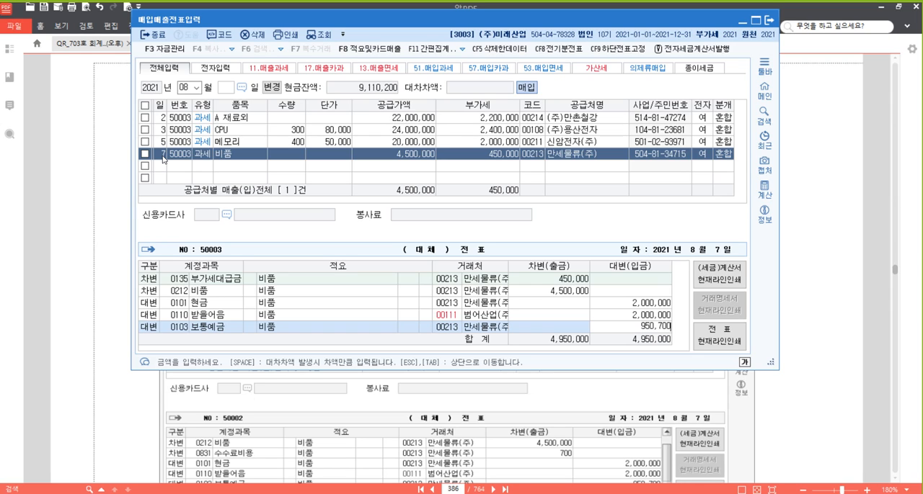
pyautogui.press('Return')
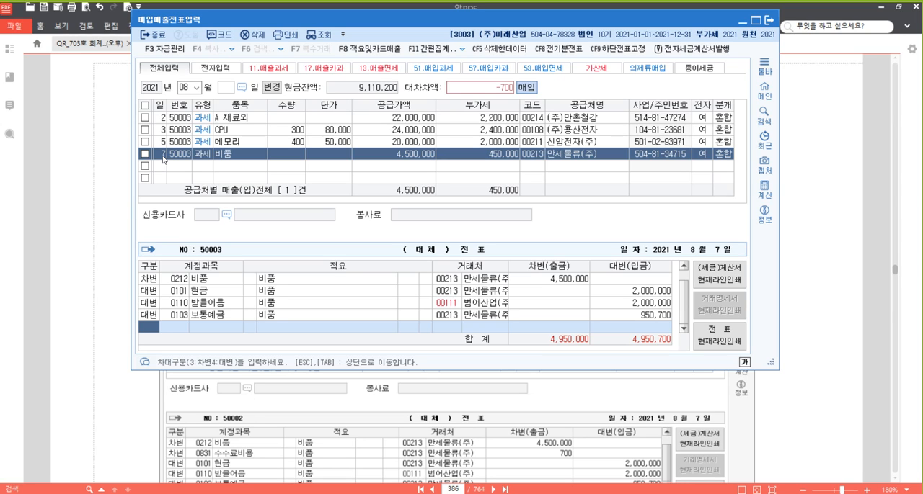
# - Add a debit line for account 831 수수료비용 with 700, finish the 비품 voucher and review its last journal line
pyautogui.write('3')
pyautogui.press('Return')
pyautogui.write('831')
pyautogui.press('Return')
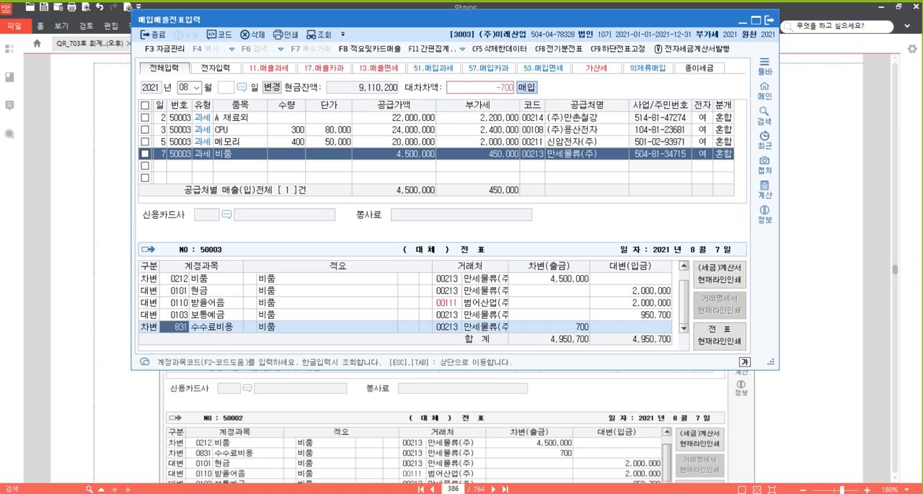
pyautogui.press('Return')
pyautogui.press('Return')
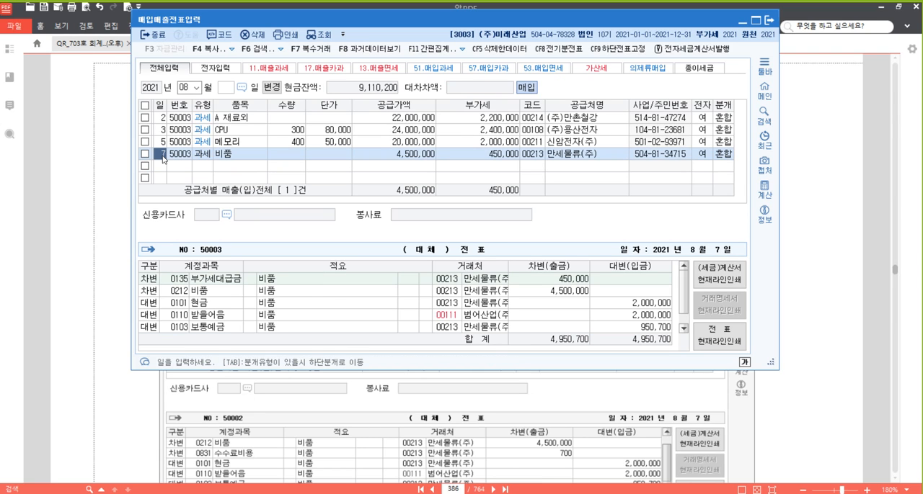
pyautogui.click(683, 328)
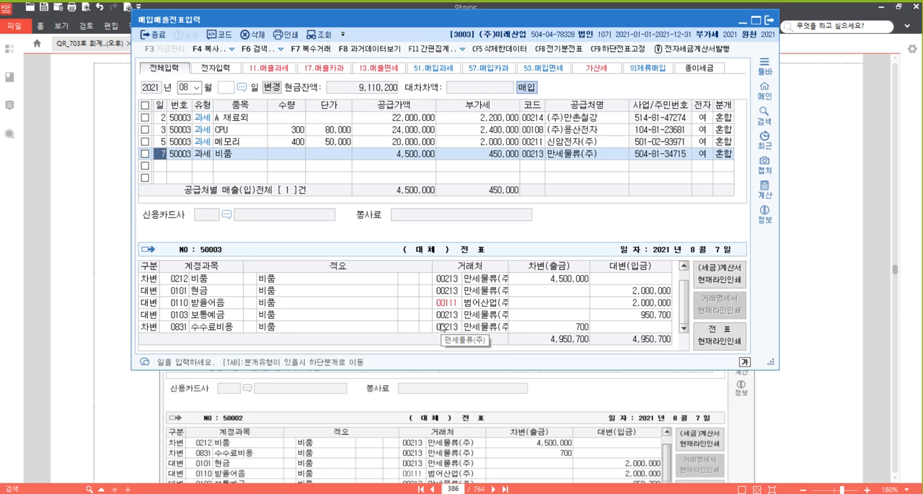
# - Review the amounts of the 보통예금 credit line and the 수수료비용 debit line in the 비품 voucher
pyautogui.click(569, 328)
pyautogui.click(641, 317)
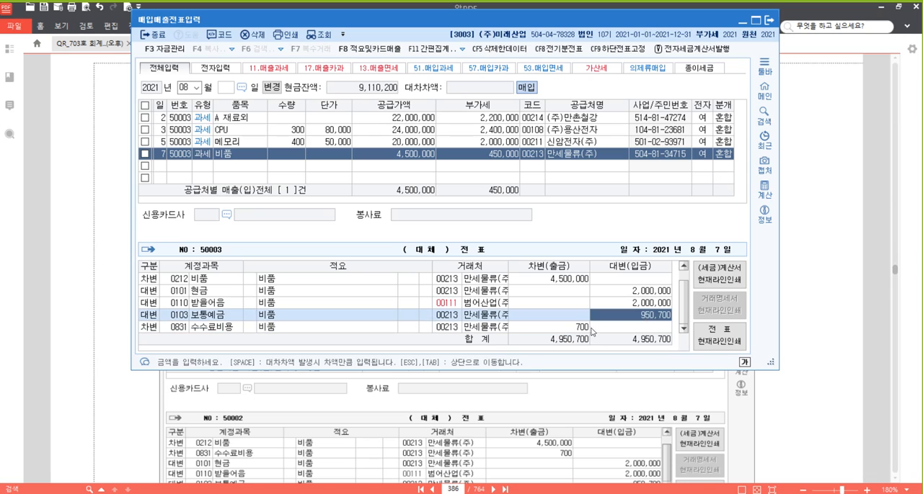
pyautogui.click(569, 331)
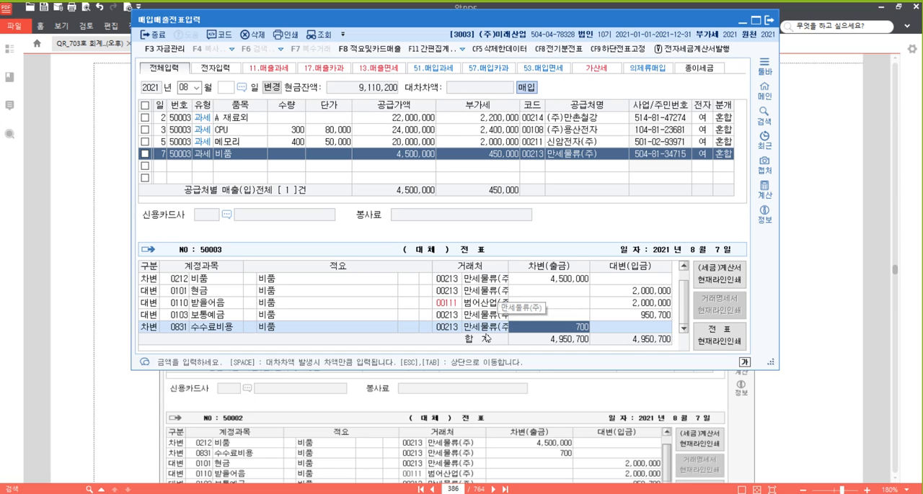
pyautogui.click(657, 321)
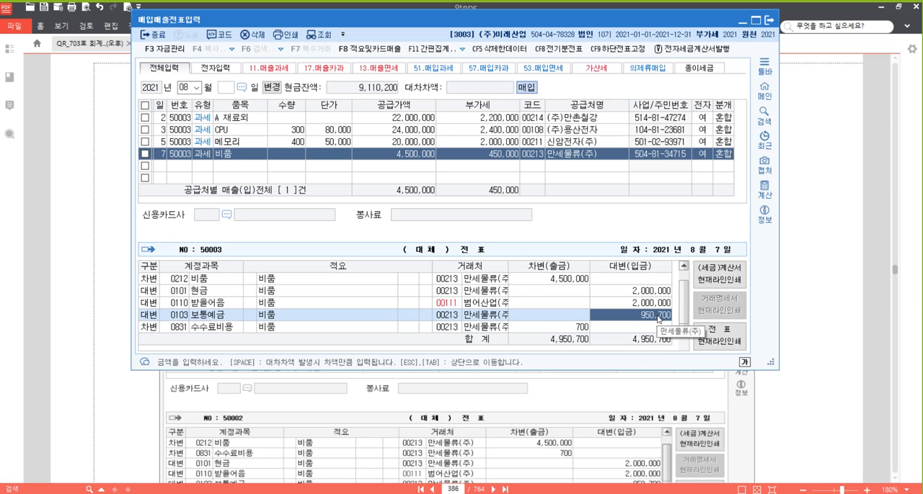
pyautogui.click(554, 329)
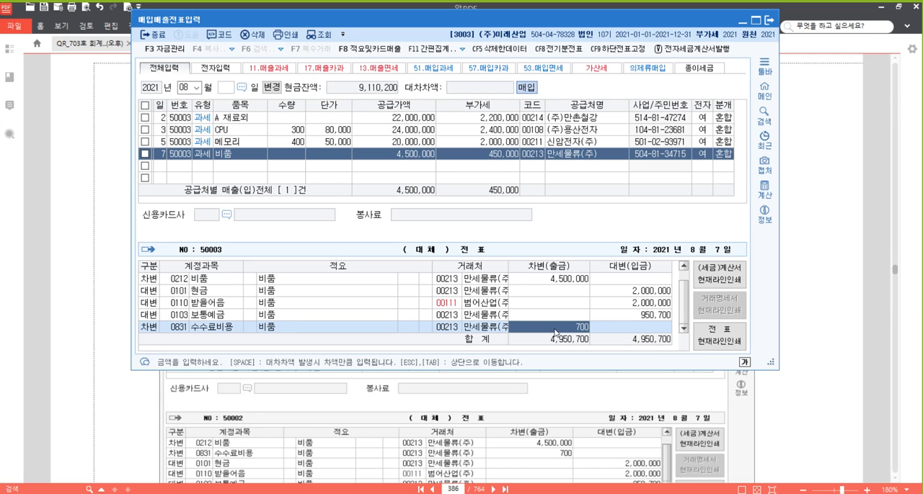
# - Switch to the textbook PDF and highlight the phrase "(전자세금계산서 발급)하고" in problem [25]
pyautogui.click(848, 308)
pyautogui.scroll(-6, 653, 310)
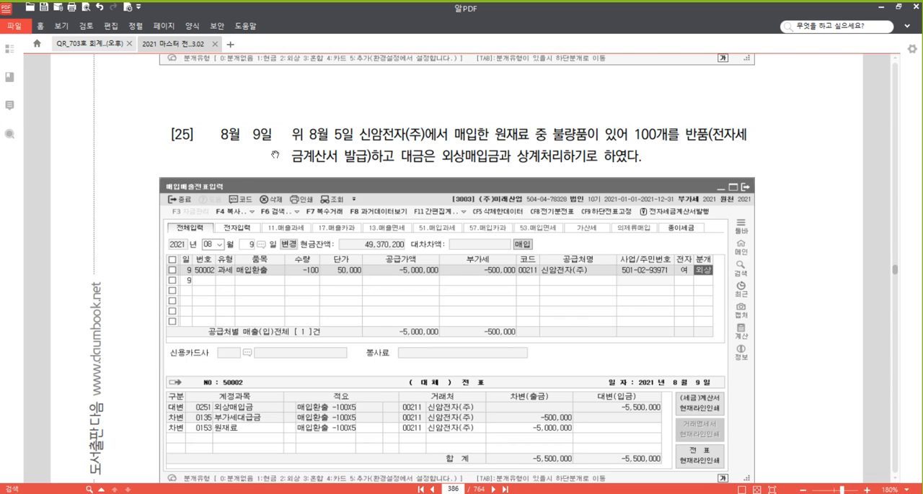
pyautogui.scroll(-1, 362, 170)
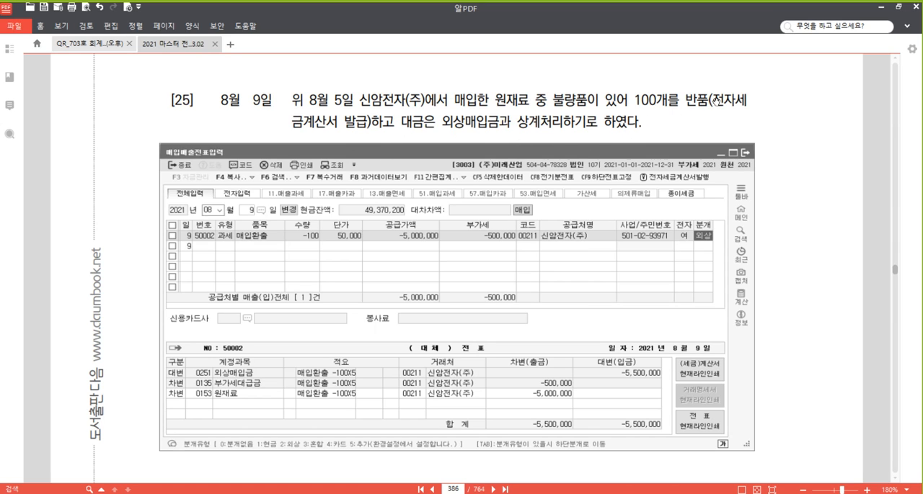
pyautogui.moveTo(712, 101); pyautogui.dragTo(395, 122)
pyautogui.rightClick(368, 116)
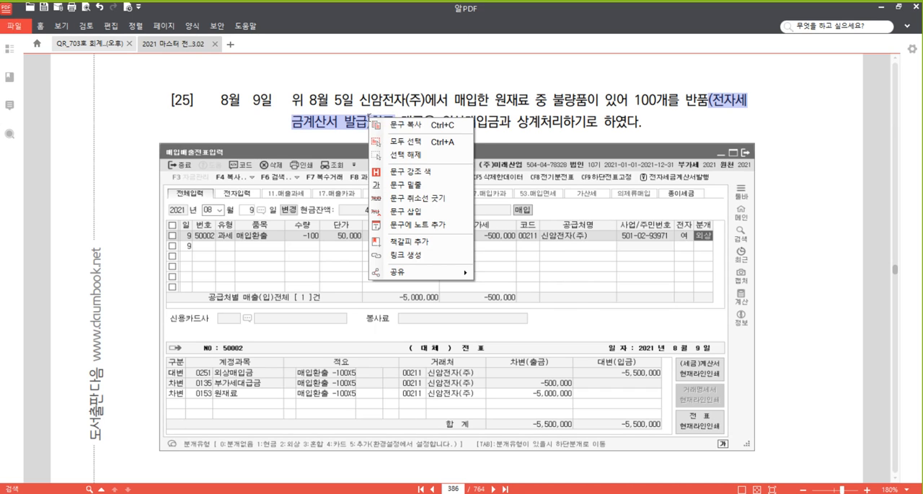
pyautogui.click(431, 176)
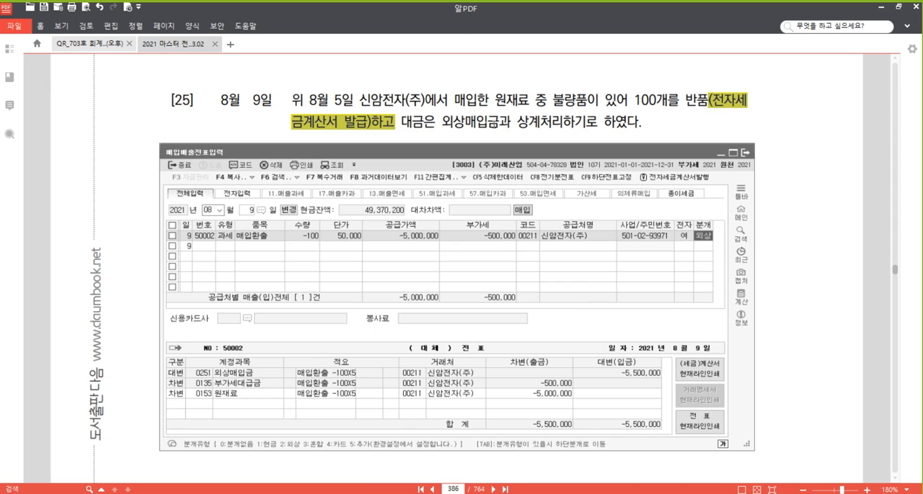
# - Look up the quantity and unit price of 메모리 on the August 5 신암전자(주) tax invoice, then return to problem [25]
pyautogui.scroll(15, 453, 163)
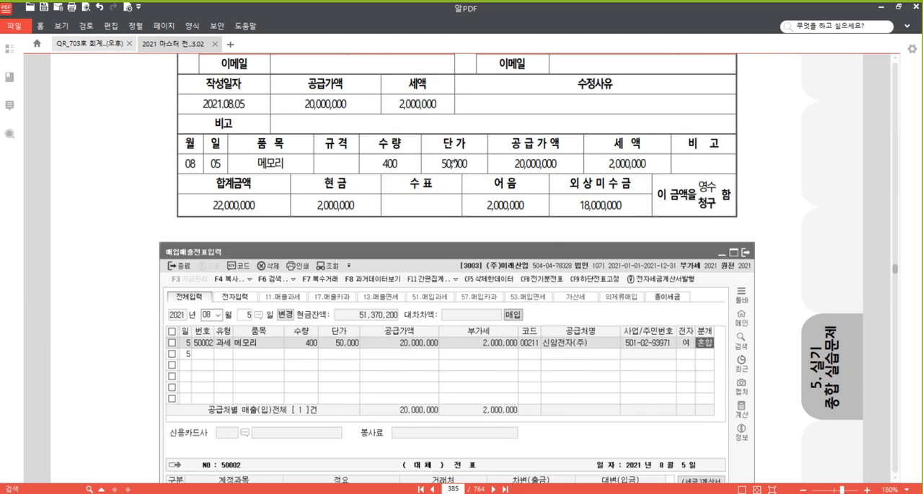
pyautogui.scroll(1, 453, 163)
pyautogui.scroll(-3, 350, 172)
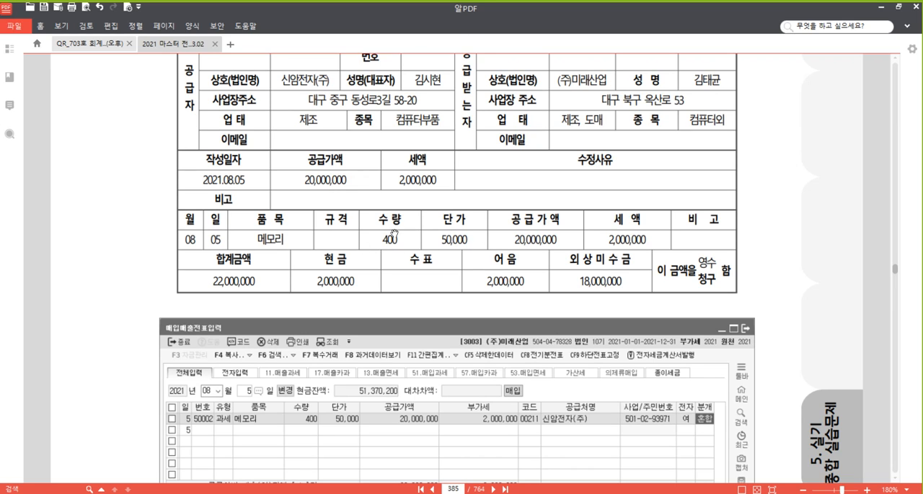
pyautogui.scroll(-10, 488, 181)
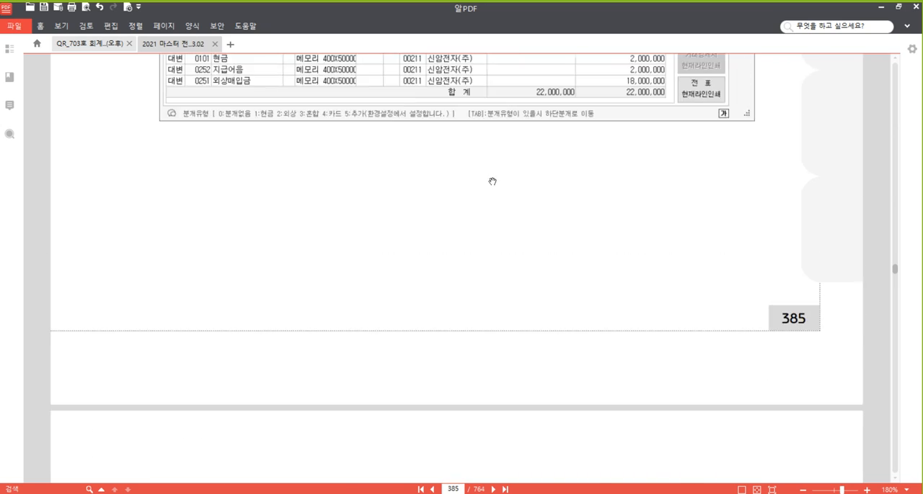
pyautogui.scroll(-12, 496, 182)
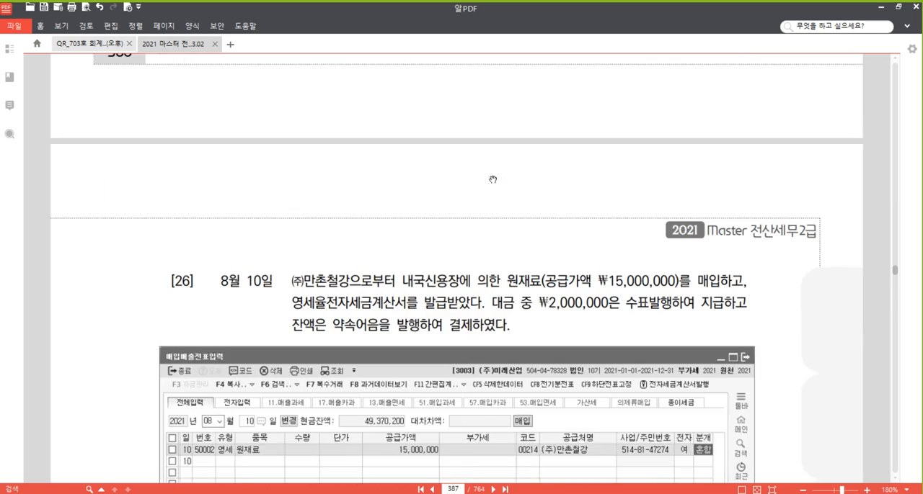
pyautogui.scroll(8, 490, 176)
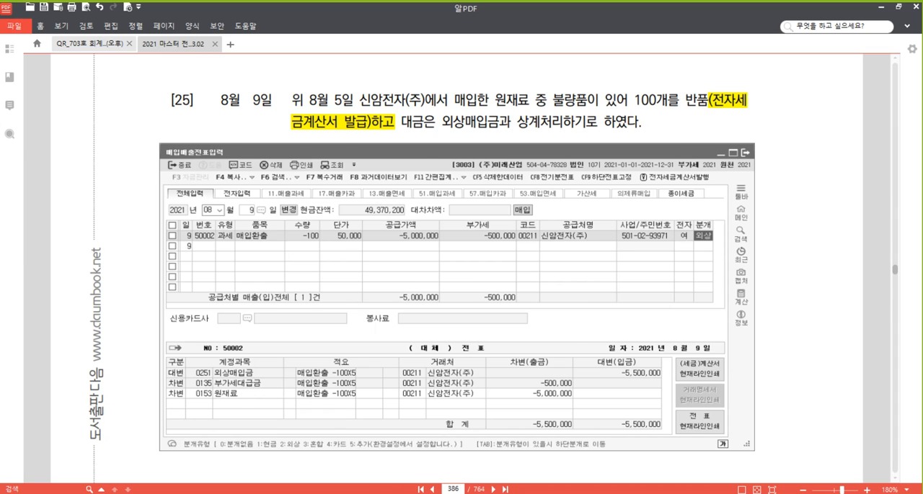
# - Switch to the voucher entry program and start a taxable (과세) purchase voucher for August 9 with the item 매입환출
pyautogui.hotkey('alt', 'Tab')
pyautogui.click(160, 171)
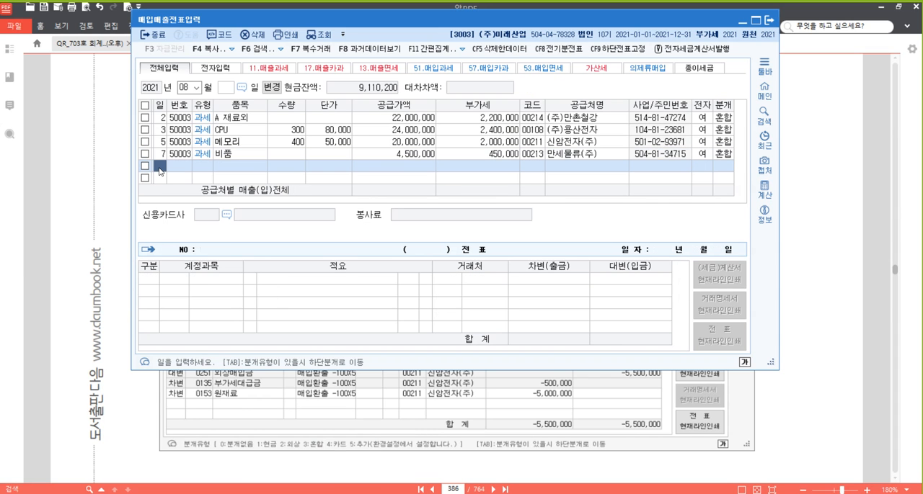
pyautogui.write('9')
pyautogui.press('Return')
pyautogui.write('11')
pyautogui.press('Return')
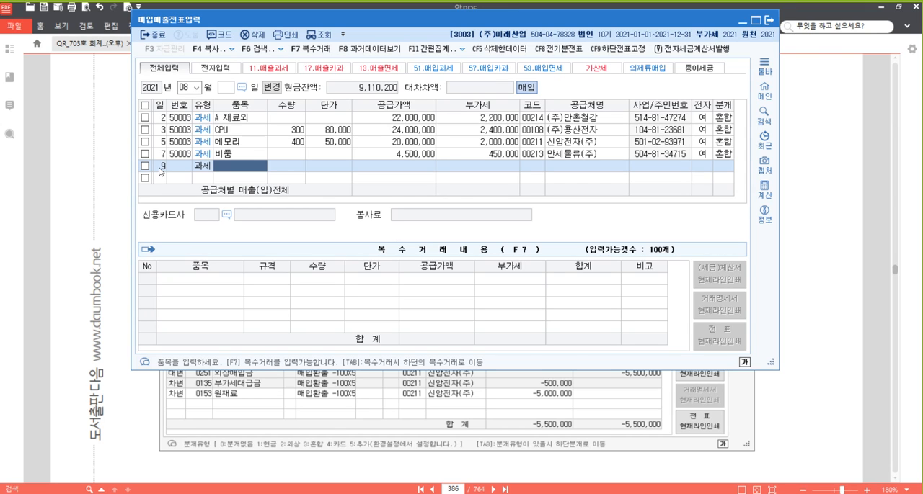
pyautogui.write('매입환출')
pyautogui.press('Return')
pyautogui.press('Return')
pyautogui.press('Return')
# - Enter a quantity of -100 and a unit price of 50,000 for the 매입환출 item
pyautogui.hotkey('shift', 'Tab')
pyautogui.hotkey('shift', 'Tab')
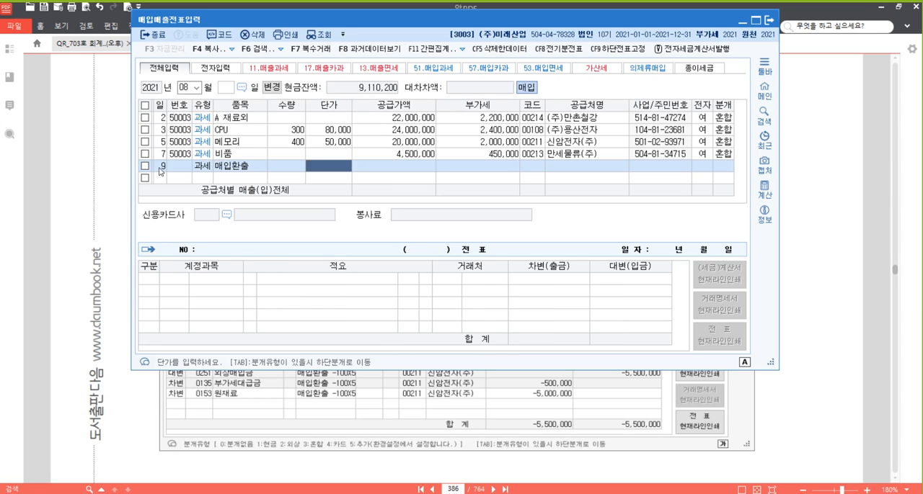
pyautogui.write('-100')
pyautogui.press('Return')
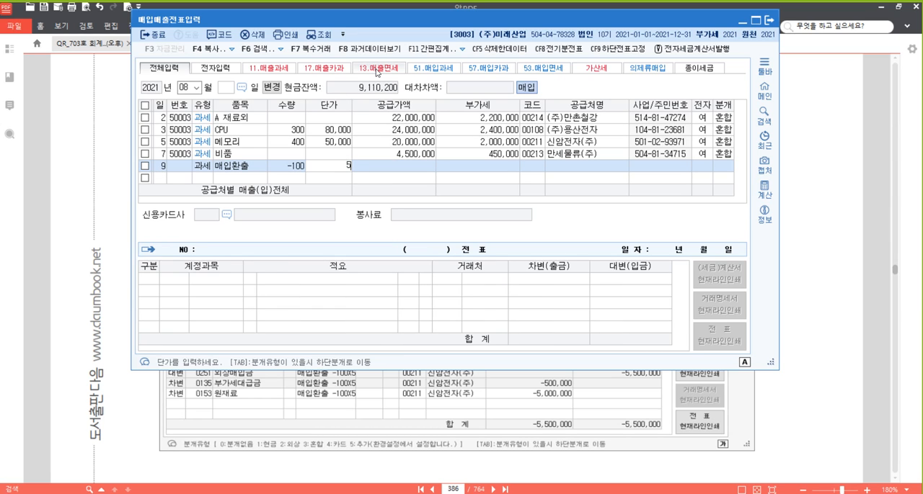
pyautogui.write('500000')
pyautogui.press('Return')
# - Assign 신암전자(주) as the supplier of the 매입환출 voucher, set its journal type to 외상 and finish the voucher
pyautogui.press('Return')
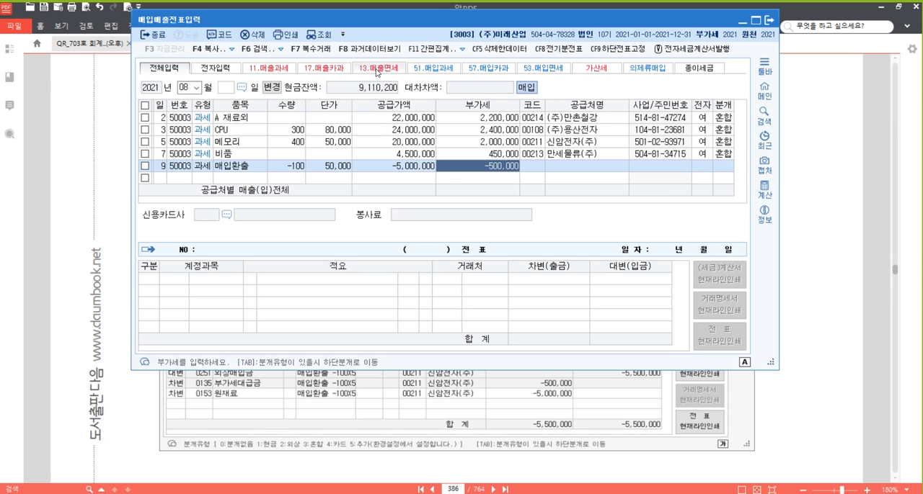
pyautogui.press('Return')
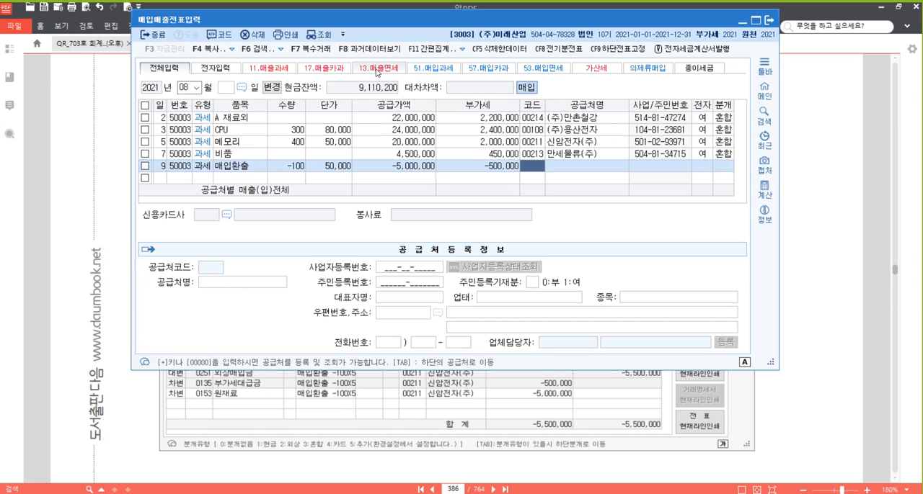
pyautogui.write('신')
pyautogui.press('Return')
pyautogui.press('Down')
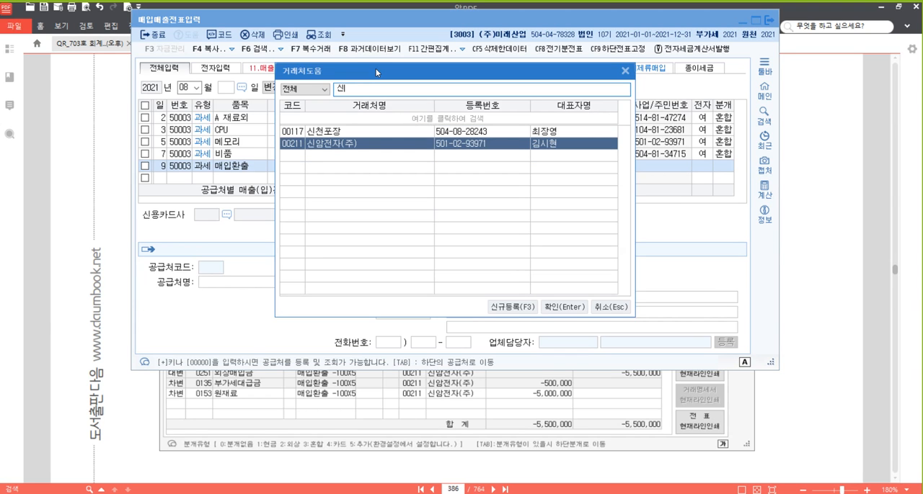
pyautogui.press('Return')
pyautogui.press('Return')
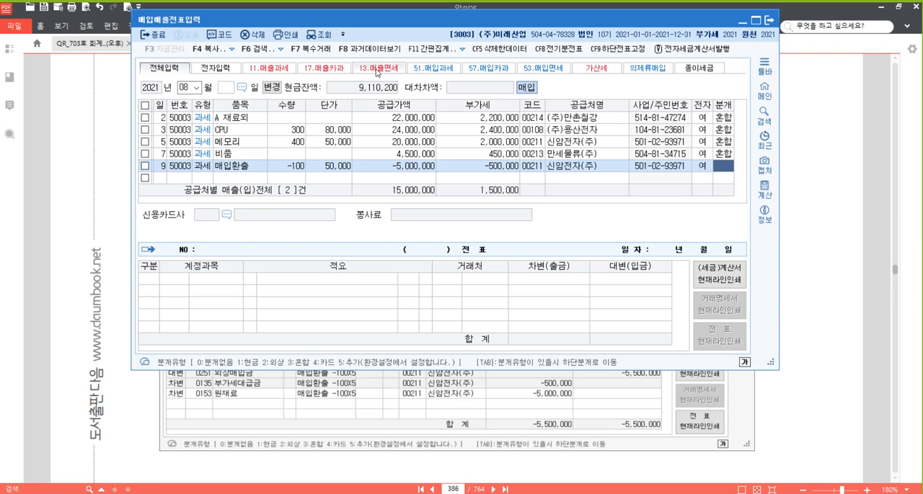
pyautogui.write('2')
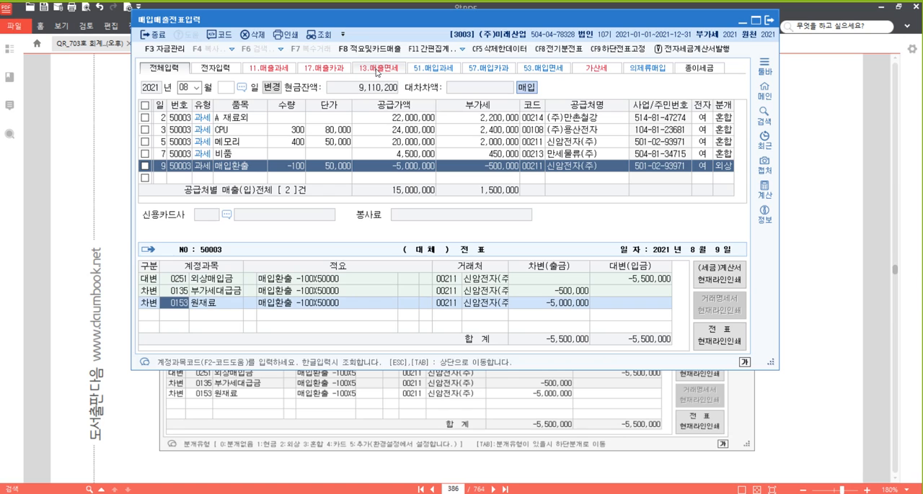
pyautogui.press('Escape')
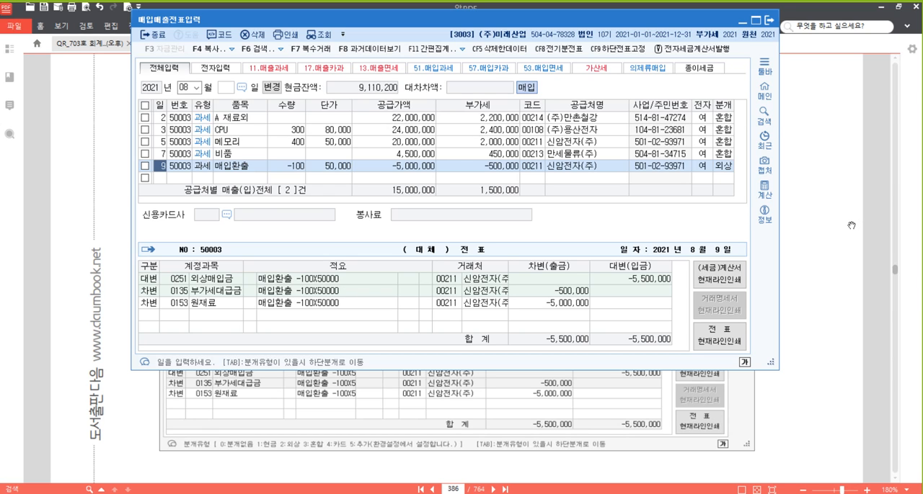
# - In problem [26] of the textbook PDF, highlight "내국신용장에 의한" and "영세율전자세금계산서를 발급받았다"
pyautogui.scroll(-10, 578, 325)
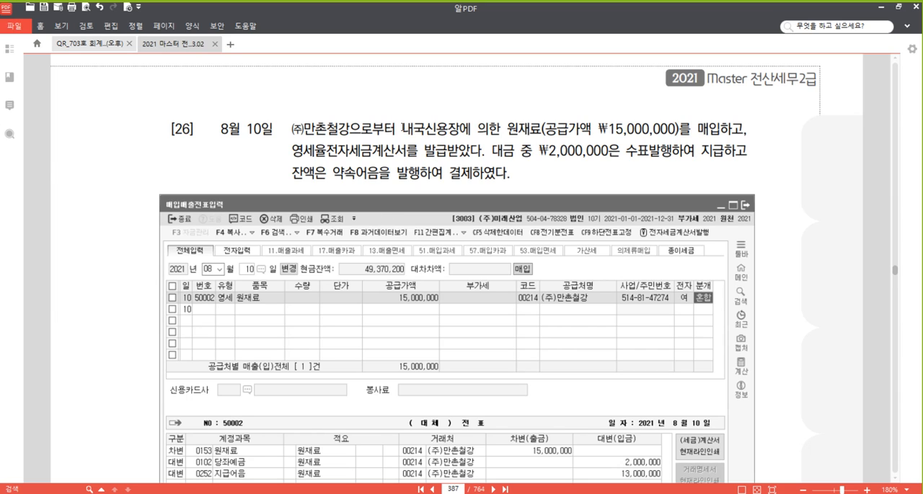
pyautogui.moveTo(402, 130); pyautogui.dragTo(497, 130)
pyautogui.rightClick(482, 127)
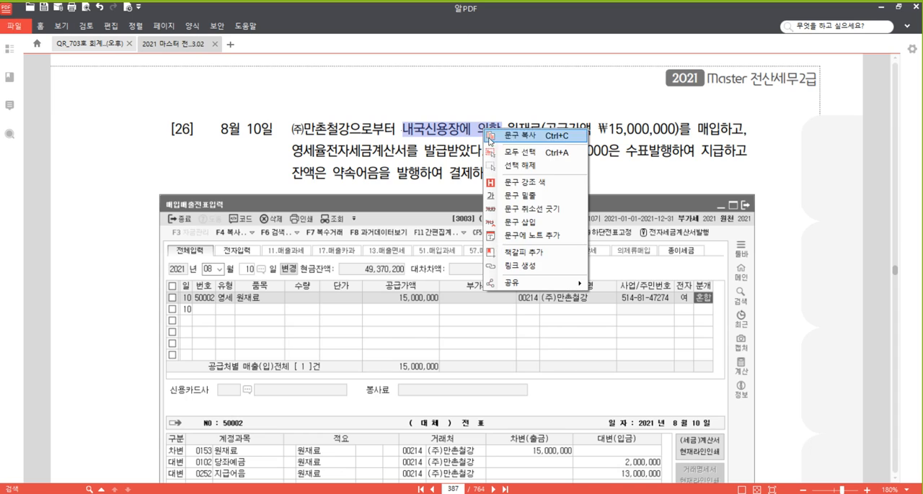
pyautogui.click(516, 184)
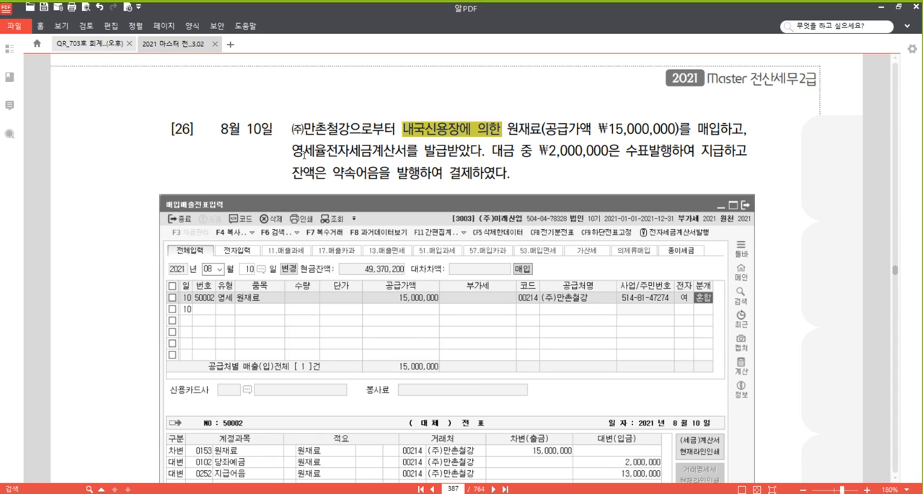
pyautogui.moveTo(293, 153); pyautogui.dragTo(479, 153)
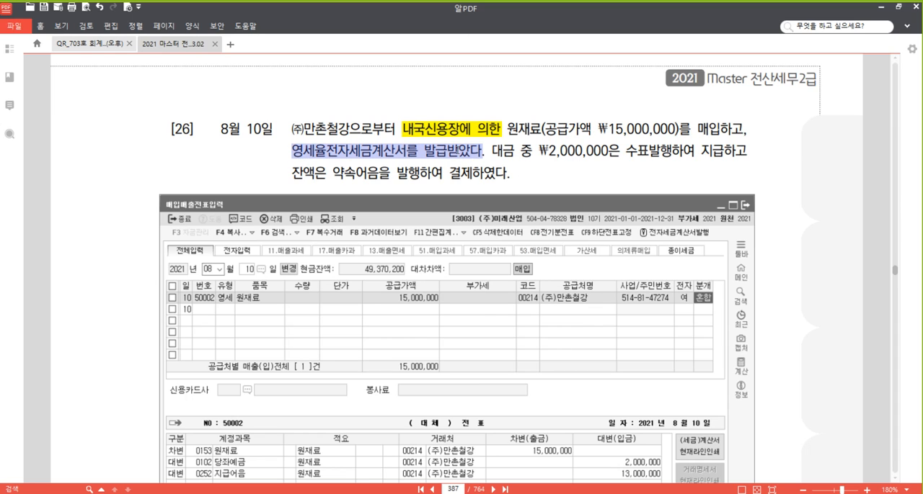
pyautogui.rightClick(462, 153)
pyautogui.click(504, 204)
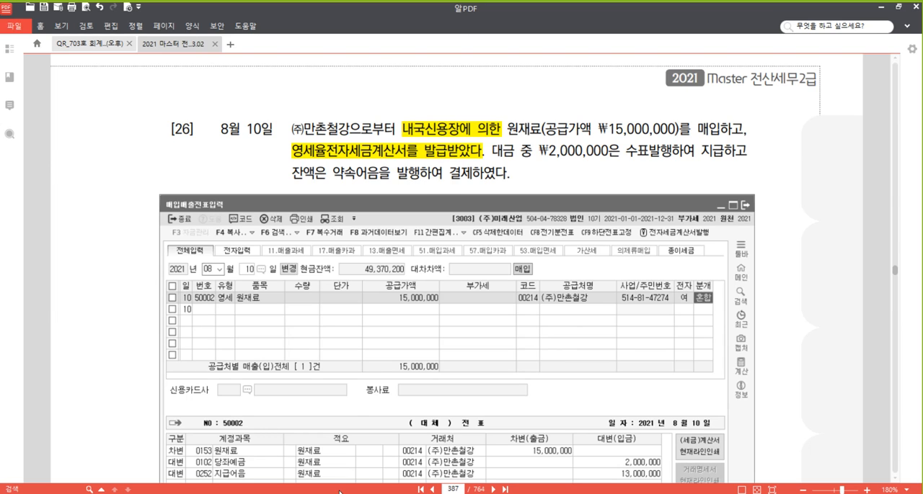
# - Return to voucher entry and start a type 52 영세 purchase voucher for August 10 with item 원재료 and supply value 15,000,000
pyautogui.click(312, 493)
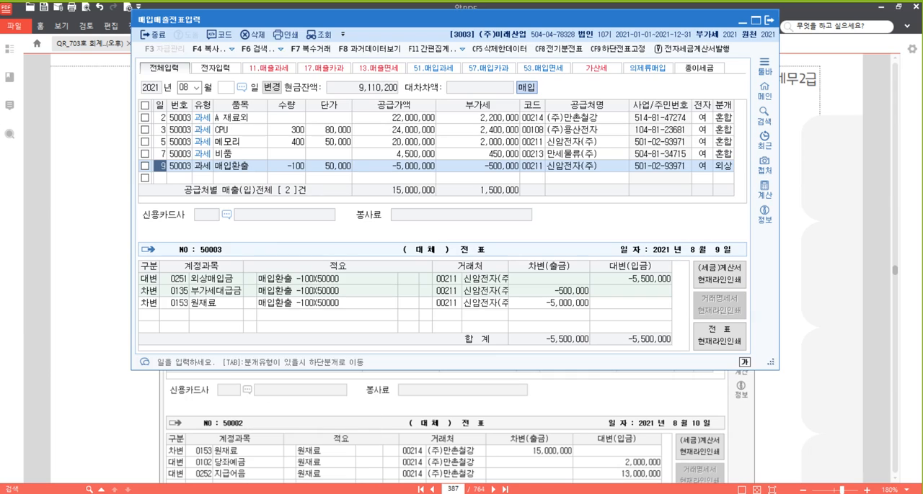
pyautogui.click(163, 181)
pyautogui.write('10')
pyautogui.press('Return')
pyautogui.write('52')
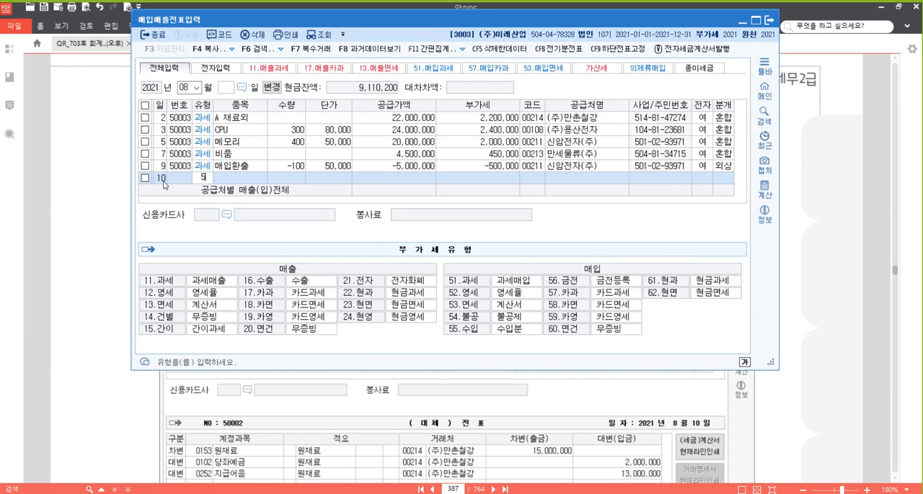
pyautogui.press('Return')
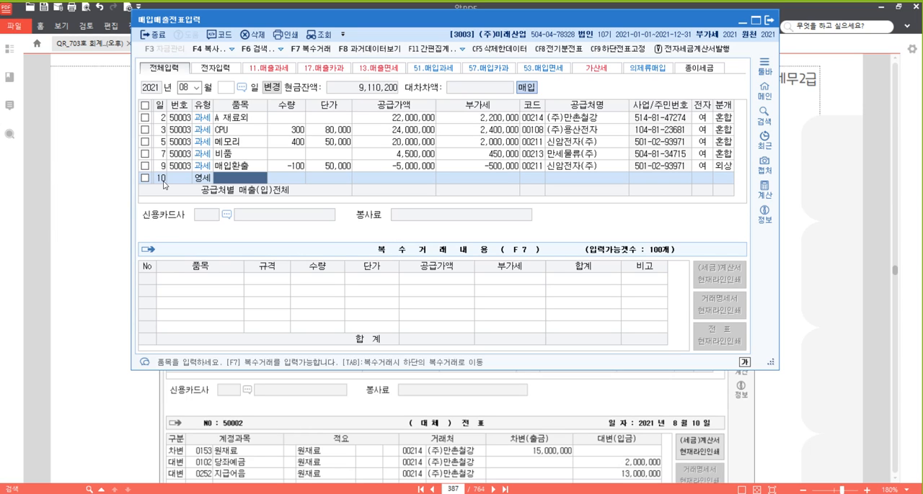
pyautogui.write('원재료')
pyautogui.press('Return')
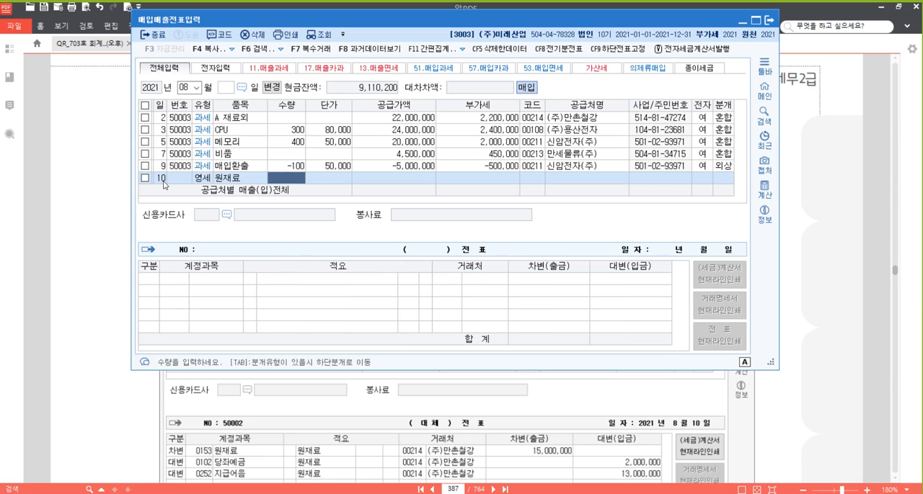
pyautogui.press('Return')
pyautogui.write('15000000')
pyautogui.press('Return')
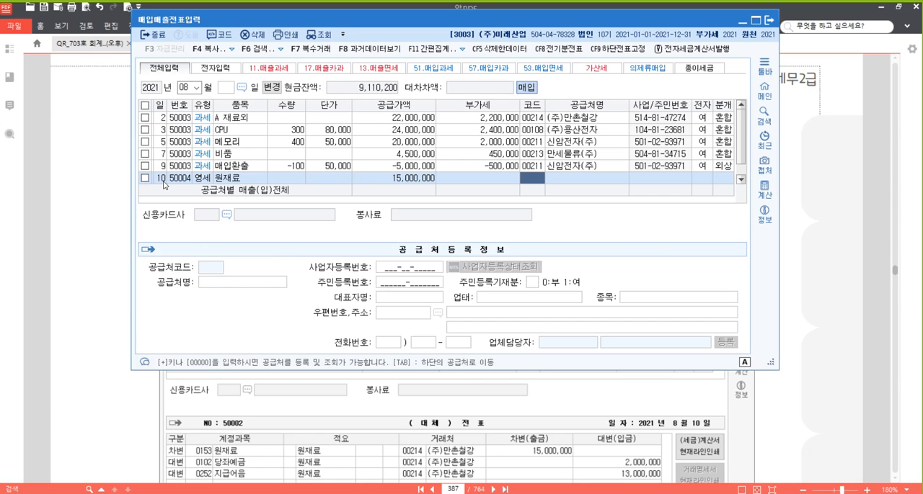
# - Assign (주)만촌철강 as supplier of the August 10 voucher, mark it as electronic, choose journal type 3 혼합 and keep the 원재료 debit line
pyautogui.write('만촌')
pyautogui.press('Return')
pyautogui.press('Return')
pyautogui.press('Return')
pyautogui.write('14')
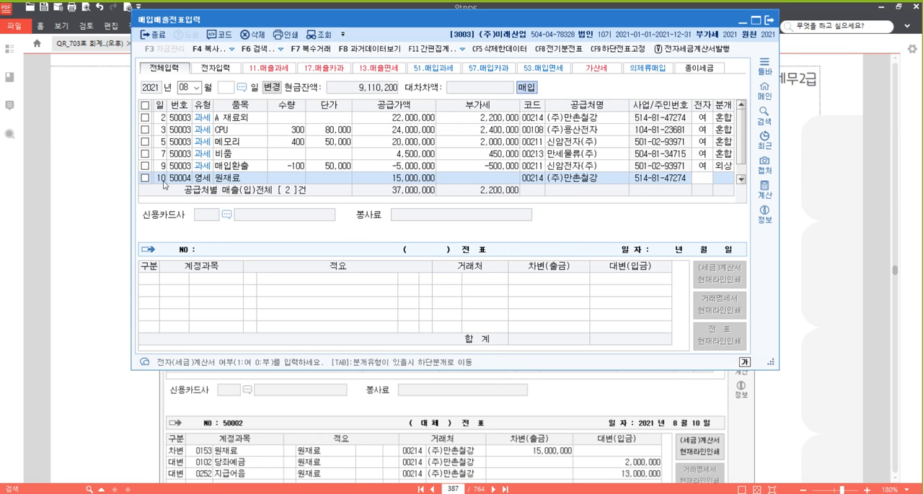
pyautogui.press('Return')
pyautogui.write('3')
# - Add credit lines 당좌예금 2,000,000 and 지급어음 13,000,000 to the August 10 원재료 voucher and finish it
pyautogui.press('Return')
pyautogui.press('Return')
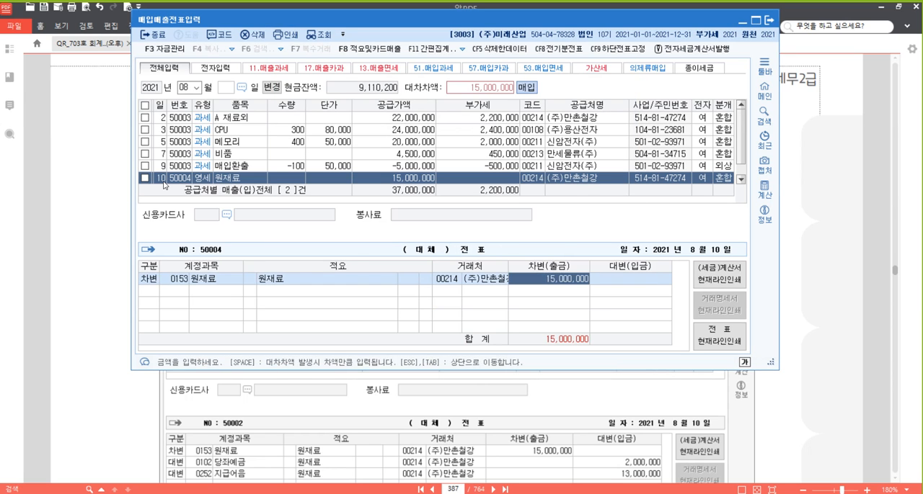
pyautogui.press('Return')
pyautogui.write('4102')
pyautogui.press('Return')
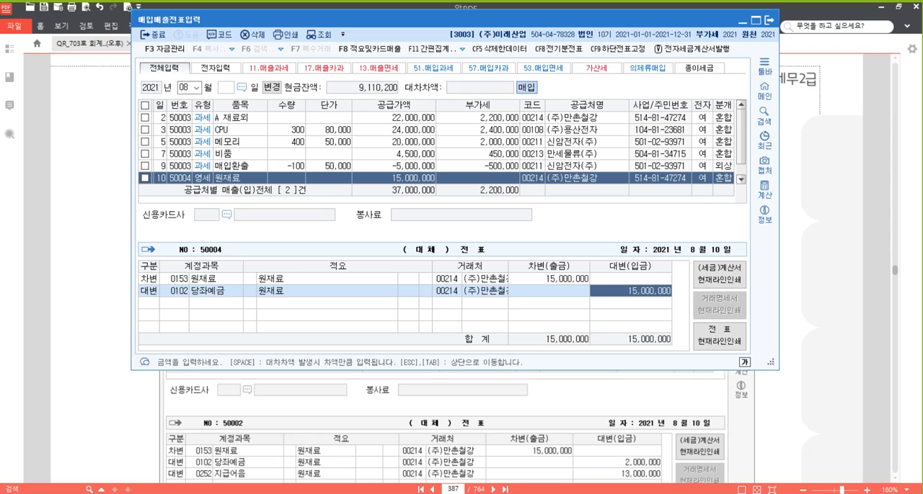
pyautogui.write('2,000,000')
pyautogui.press('Return')
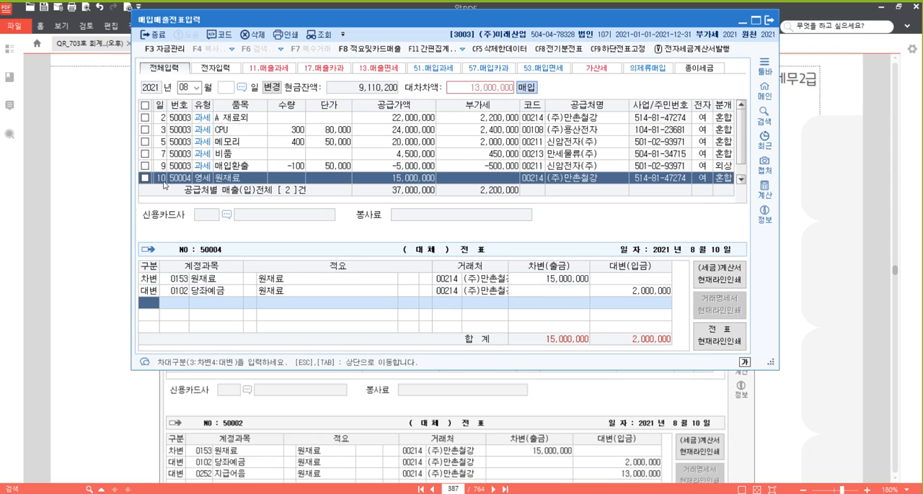
pyautogui.write('4252')
pyautogui.press('Return')
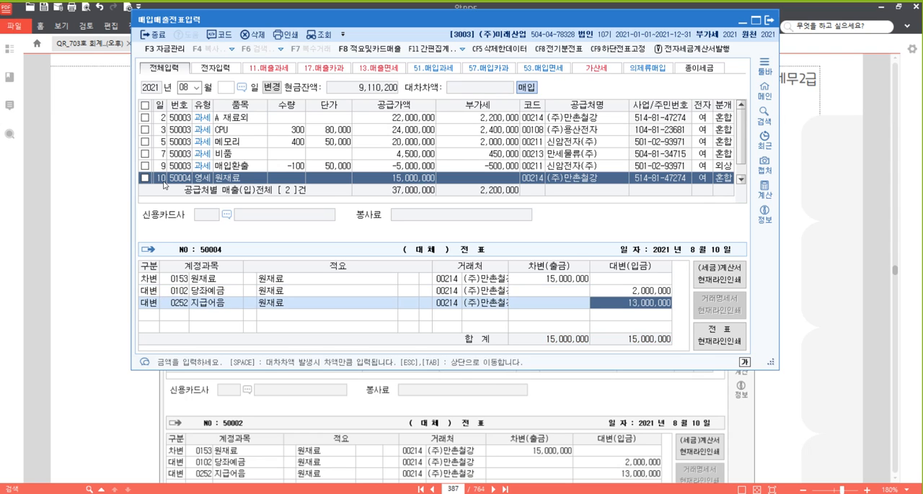
pyautogui.press('Return')
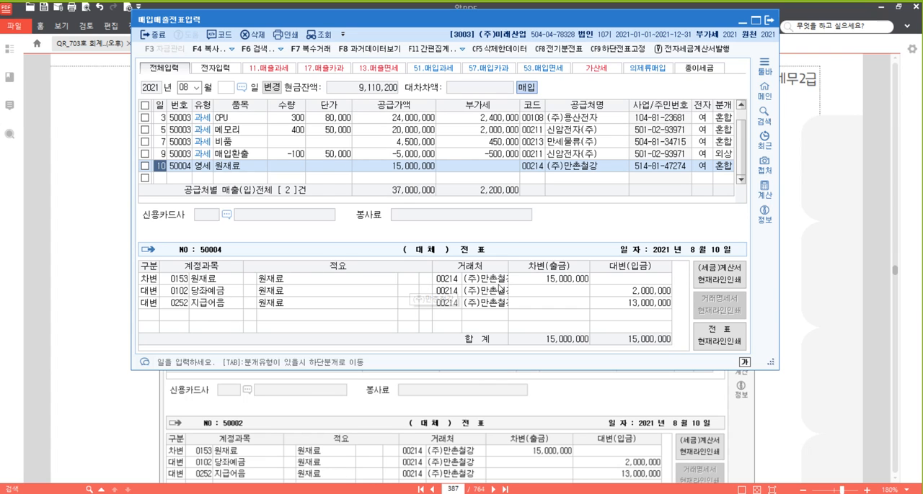
# - In problem [27] of the textbook PDF, highlight "계산서" in the document title and the recipient company "(주)미래산업"
pyautogui.click(816, 291)
pyautogui.scroll(-6, 521, 283)
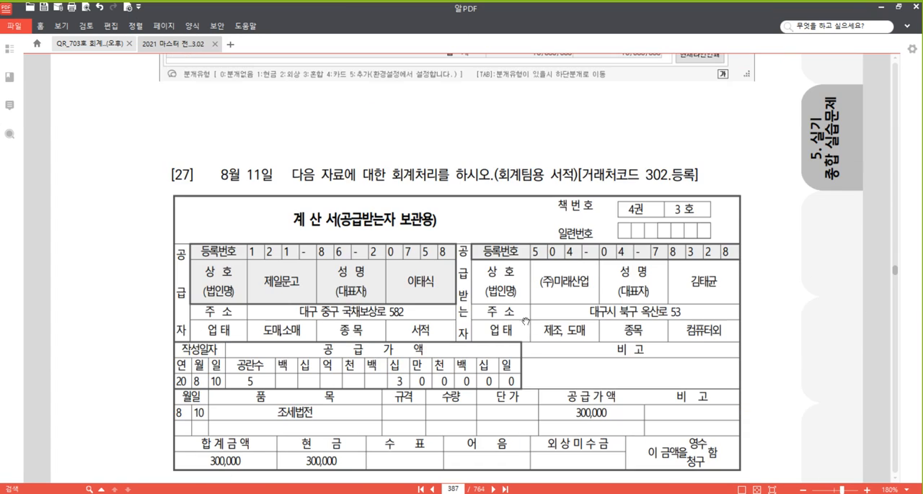
pyautogui.scroll(-2, 721, 324)
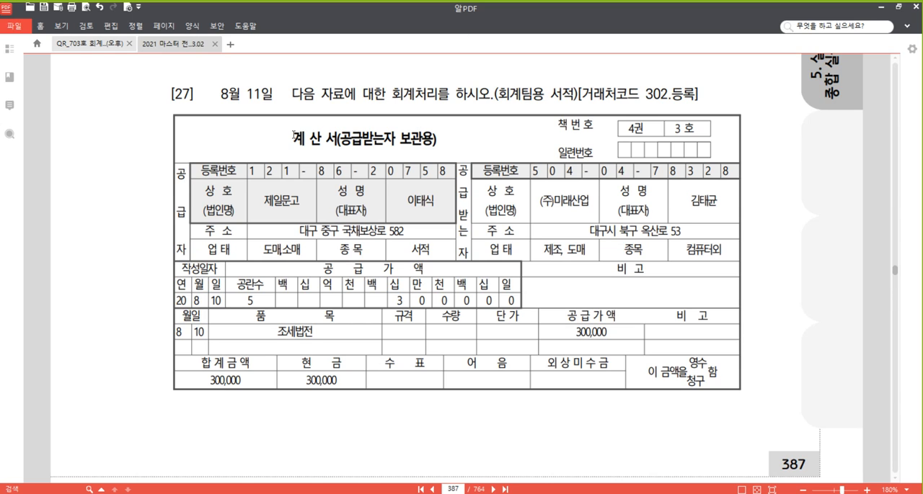
pyautogui.moveTo(292, 136); pyautogui.dragTo(336, 137)
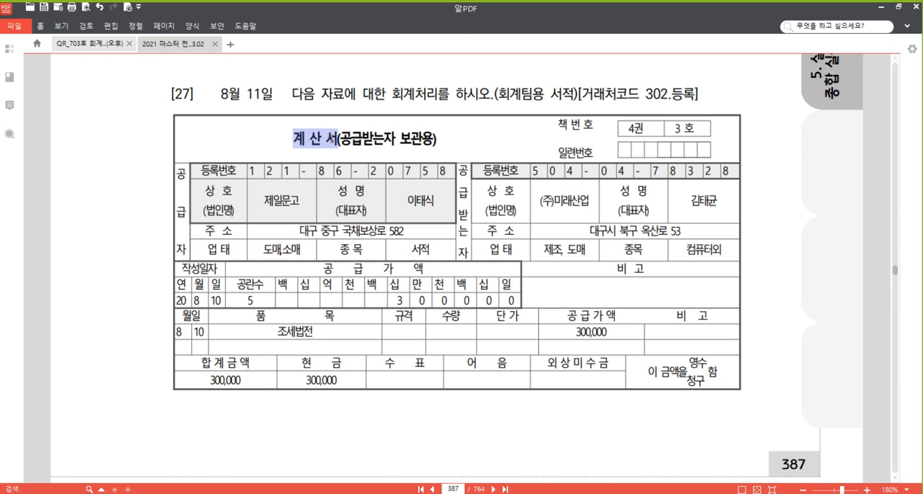
pyautogui.rightClick(330, 137)
pyautogui.click(373, 196)
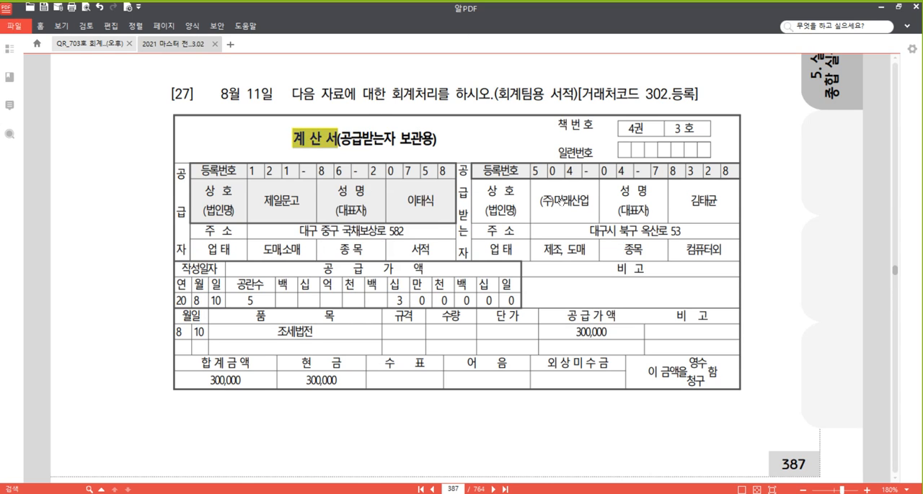
pyautogui.click(584, 203)
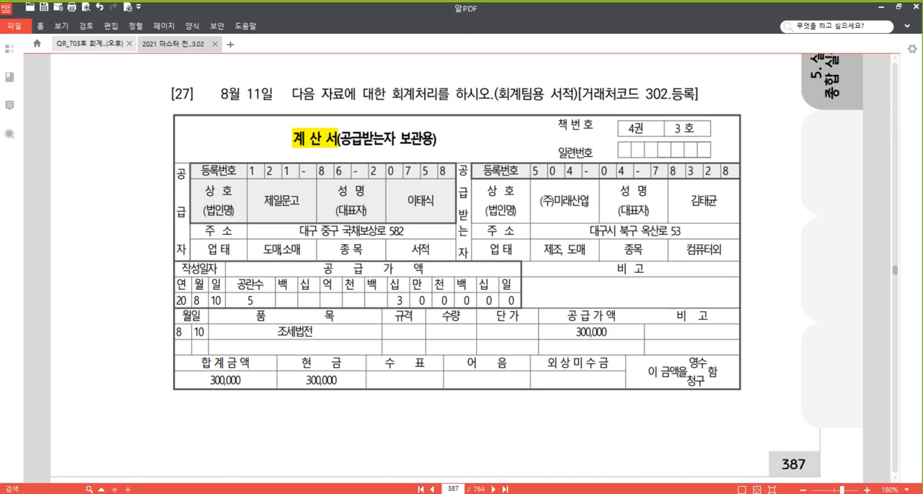
pyautogui.moveTo(588, 203); pyautogui.dragTo(541, 202)
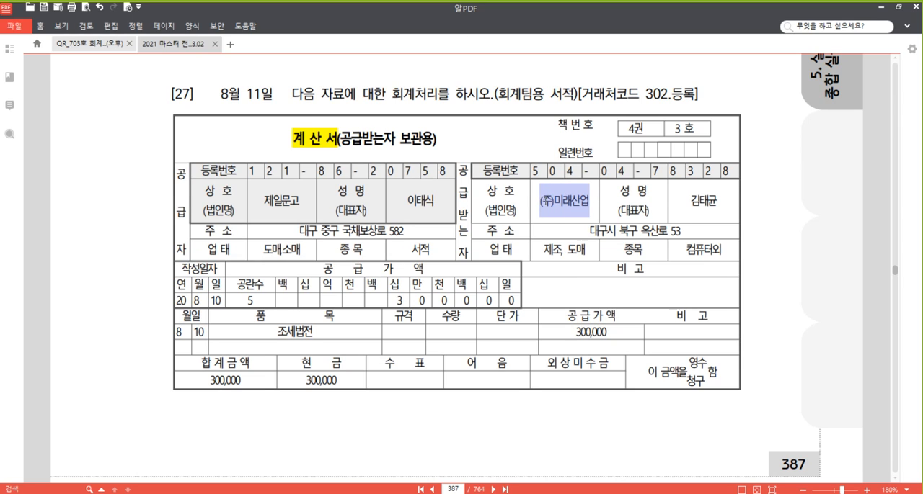
pyautogui.rightClick(540, 202)
pyautogui.click(592, 255)
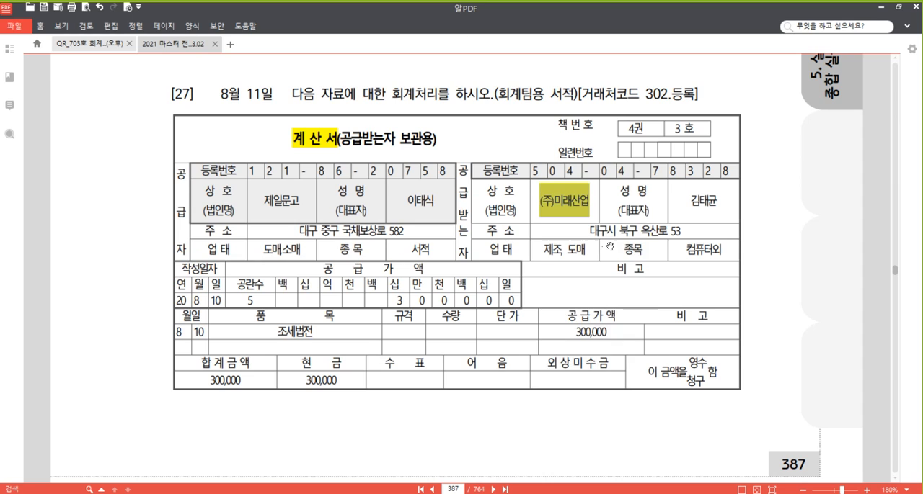
pyautogui.click(504, 229)
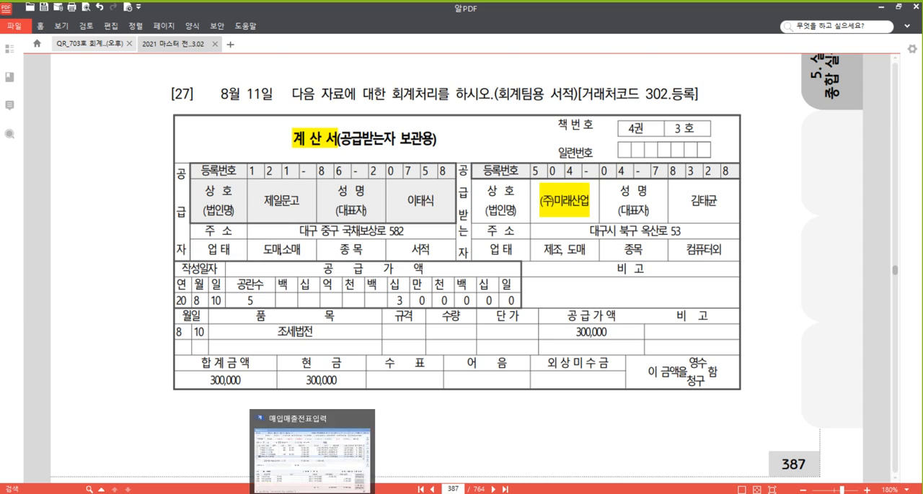
# - Return to voucher entry and start a type 53 면세 purchase voucher for August 11
pyautogui.click(313, 493)
pyautogui.click(160, 178)
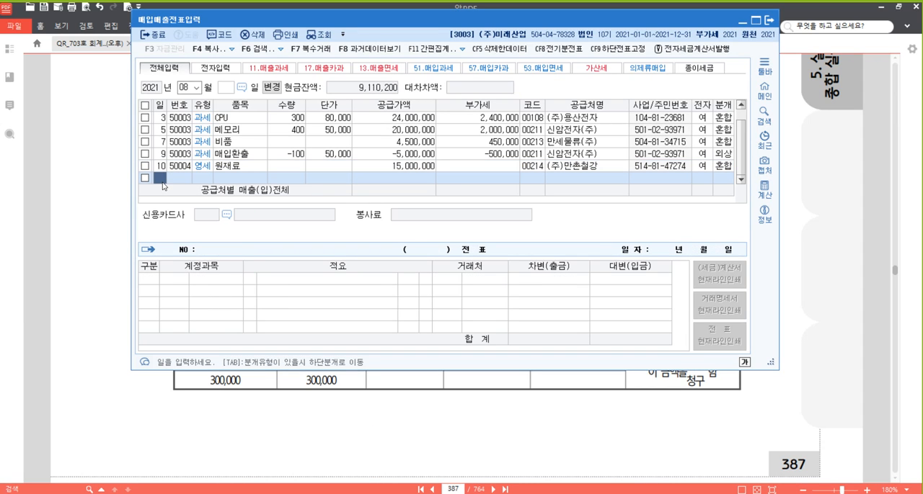
pyautogui.write('11')
pyautogui.press('Return')
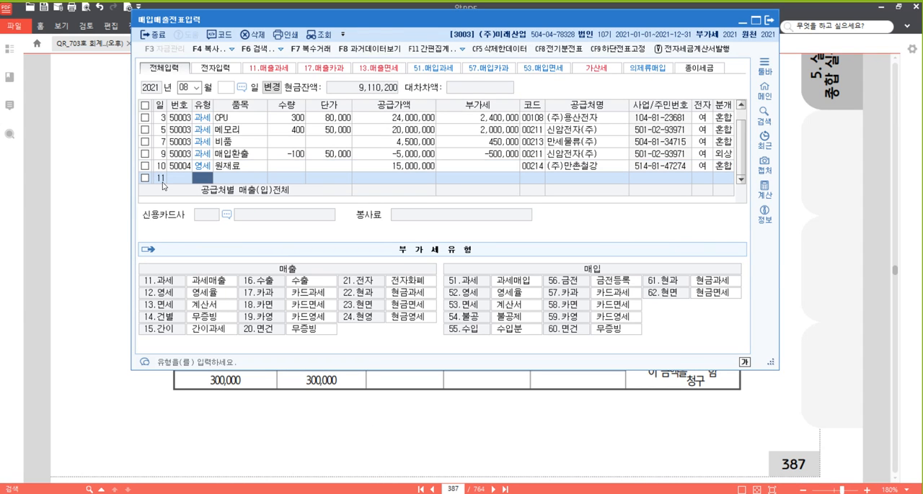
pyautogui.write('13')
pyautogui.press('Return')
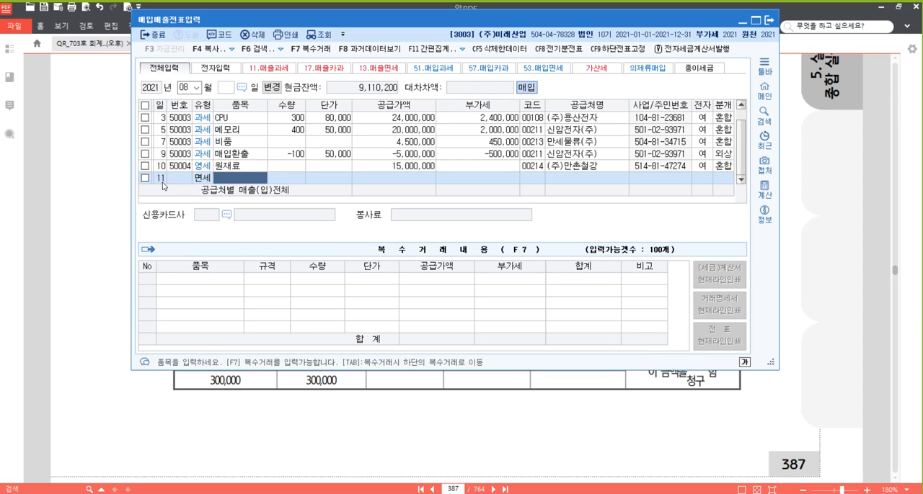
# - Enter item 조세법전 with supply value 300,000 in the August 11 voucher and bring up the supplier lookup
pyautogui.write('조세법')
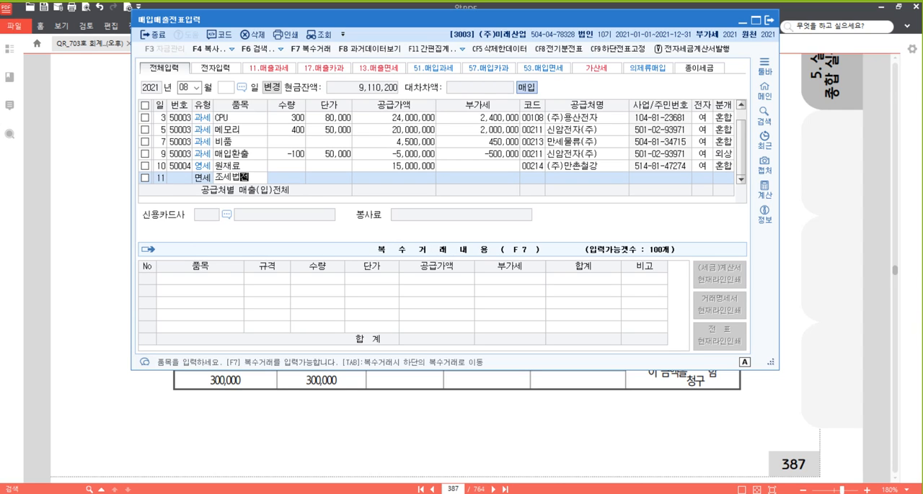
pyautogui.write('전')
pyautogui.press('Return')
pyautogui.press('Return')
pyautogui.press('Return')
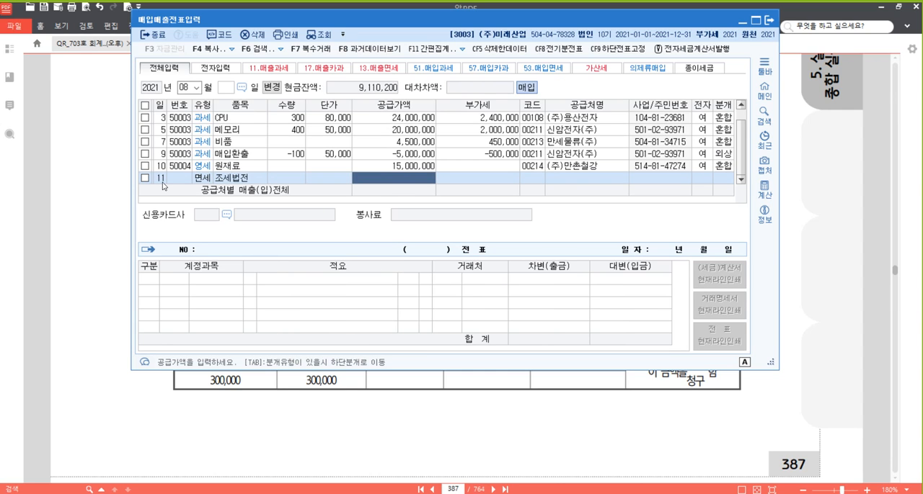
pyautogui.write('3000000')
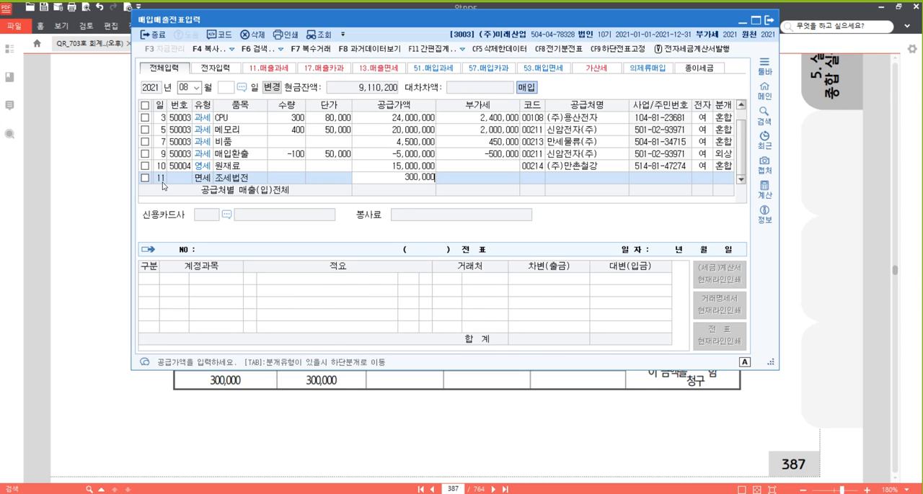
pyautogui.press('Return')
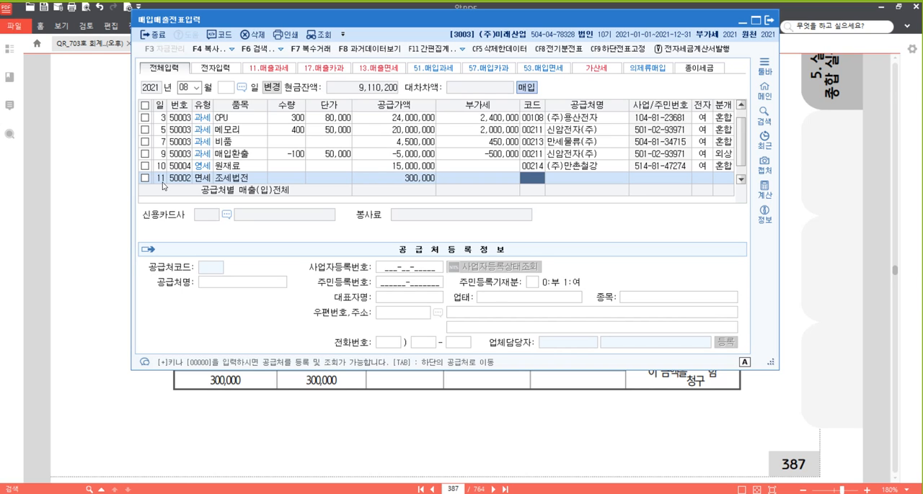
pyautogui.press('F2')
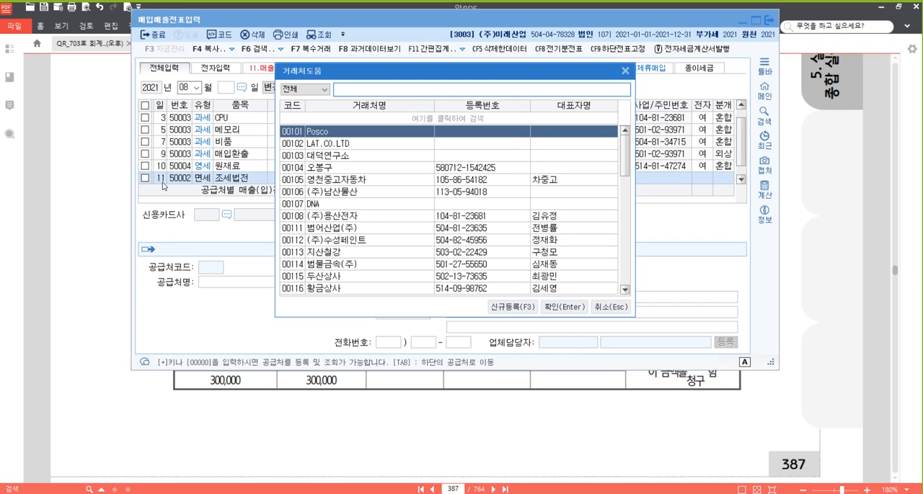
pyautogui.click(496, 310)
pyautogui.press('ctrl')
pyautogui.press('ctrl')
pyautogui.press('ctrl')
pyautogui.press('ctrl')
pyautogui.press('ctrl')
pyautogui.press('ctrl')
pyautogui.press('ctrl')
pyautogui.press('ctrl')
pyautogui.press('ctrl')
pyautogui.click(496, 311)
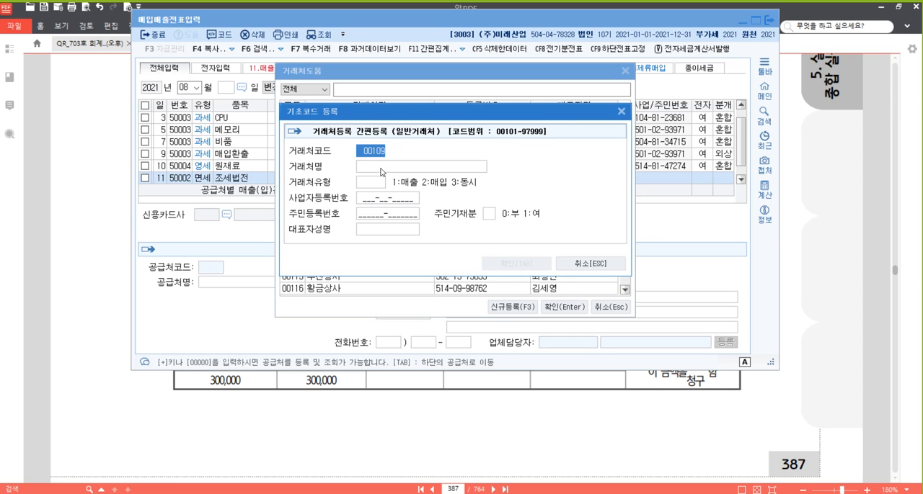
pyautogui.click(585, 263)
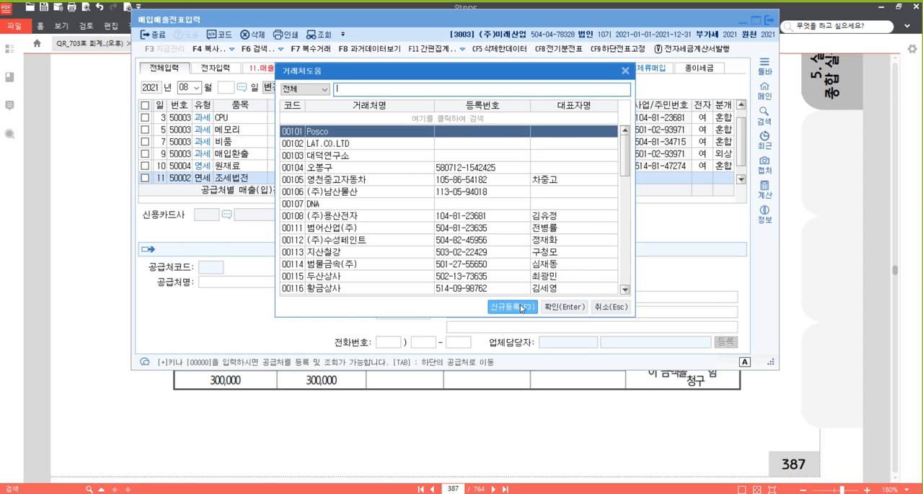
# - Begin registering a new supplier with code 00302, name 제일문고 and trading type 3 동시
pyautogui.click(521, 309)
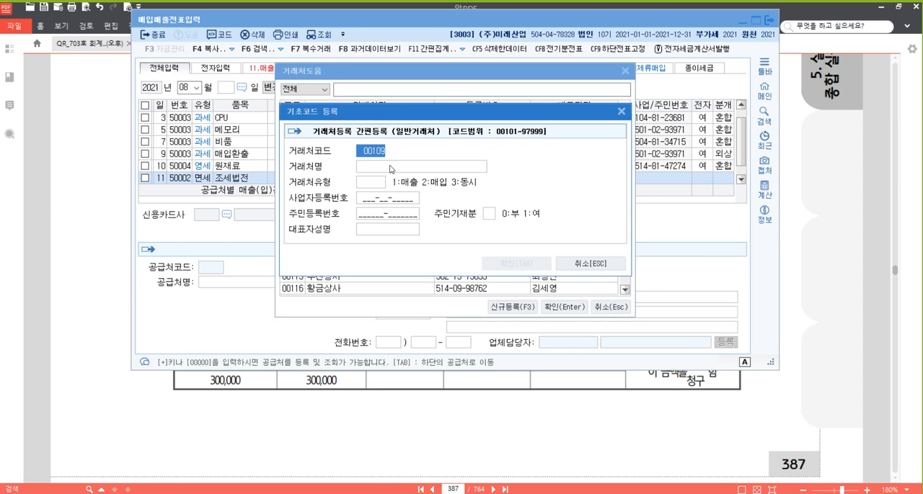
pyautogui.write('00302')
pyautogui.press('Return')
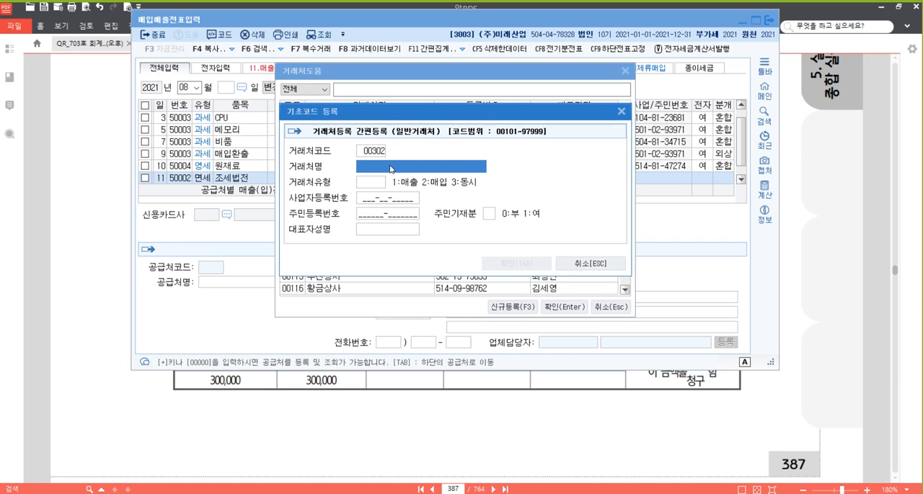
pyautogui.write('제일문고')
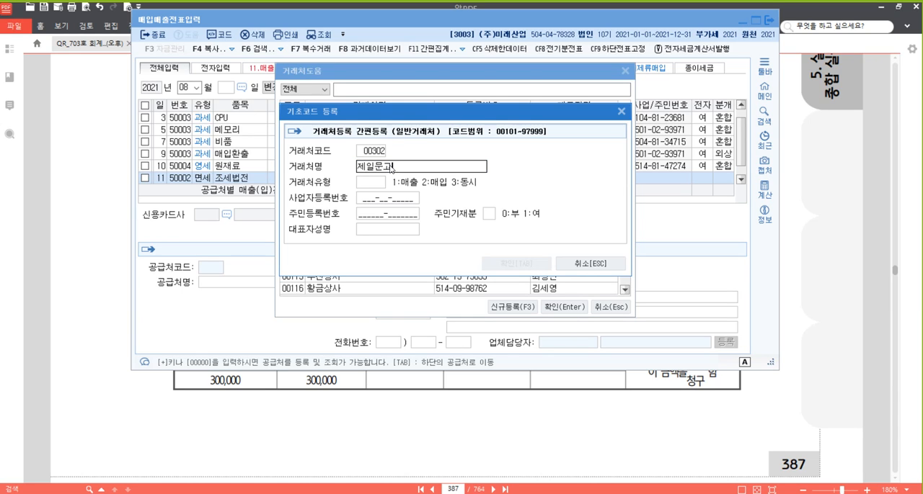
pyautogui.press('Return')
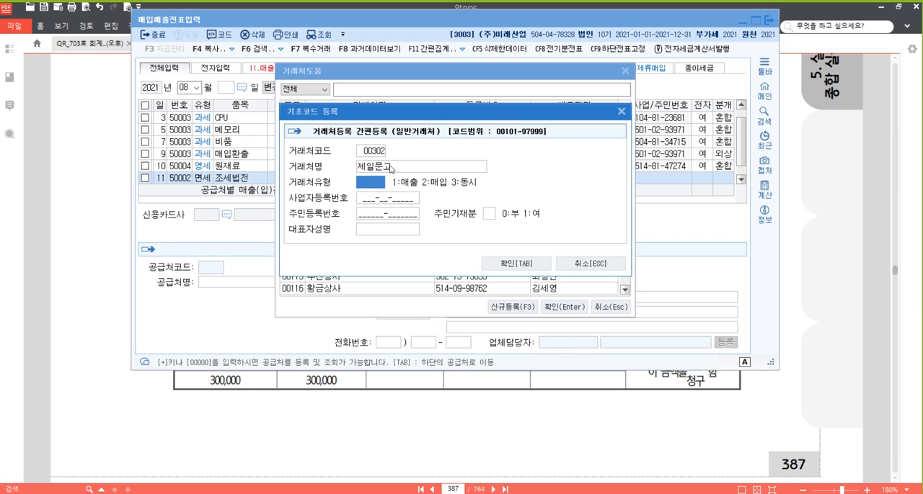
pyautogui.write('3')
pyautogui.press('Return')
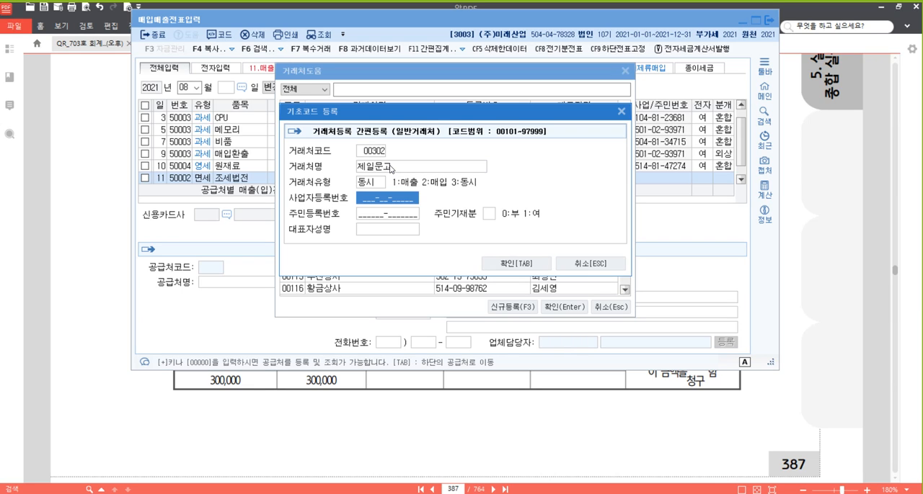
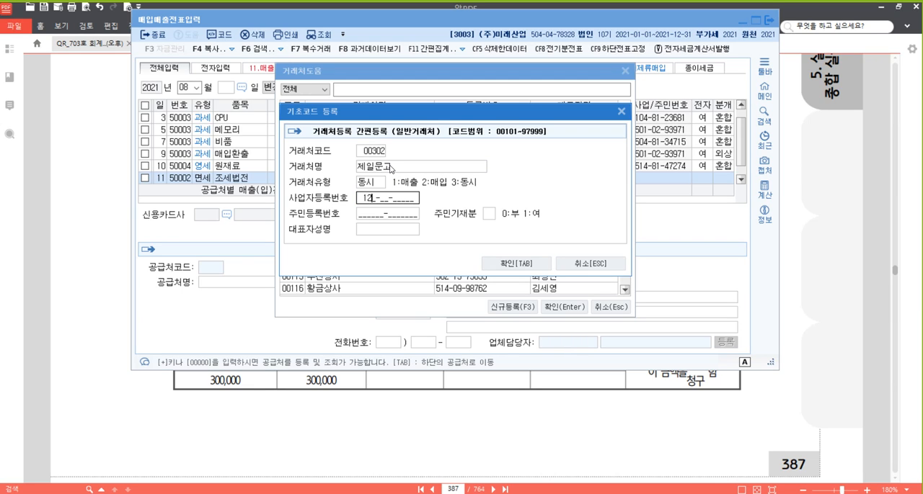
# - Enter the business registration number and representative's name, set 주민기재분 to 0 부, and register 제일문고 as the voucher's supplier
pyautogui.press('Return')
pyautogui.press('Return')
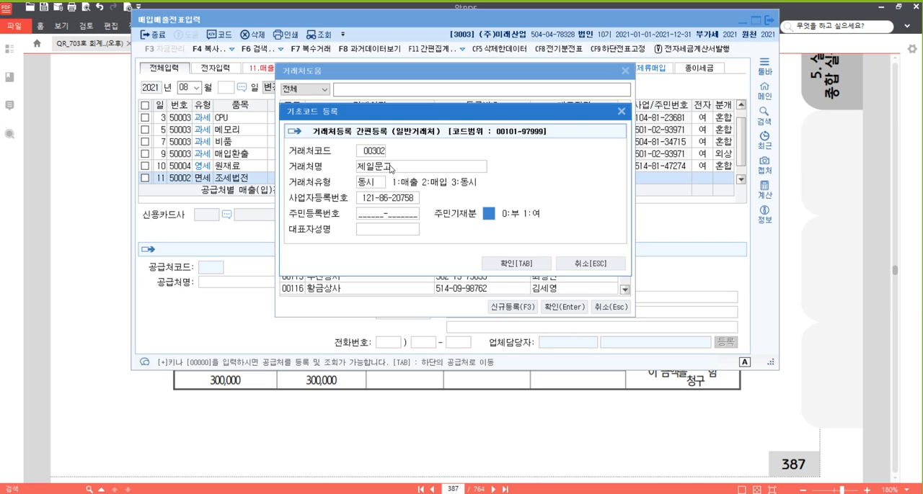
pyautogui.press('Return')
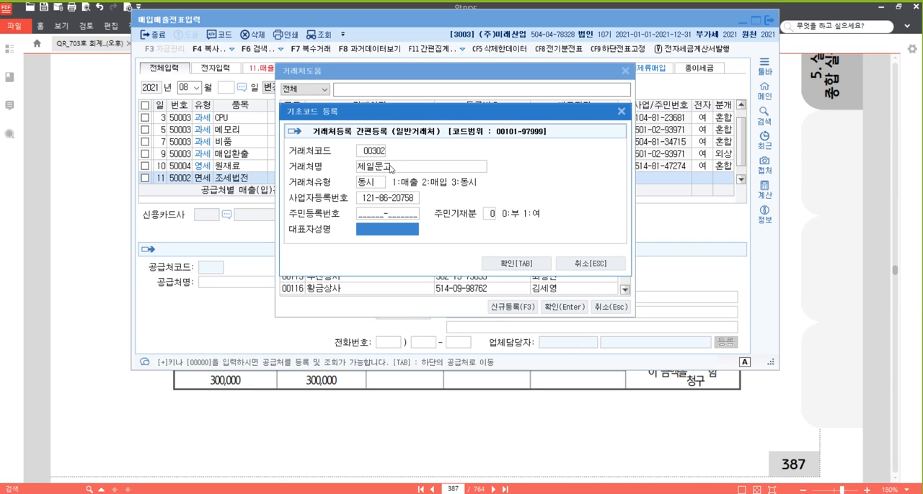
pyautogui.press('Return')
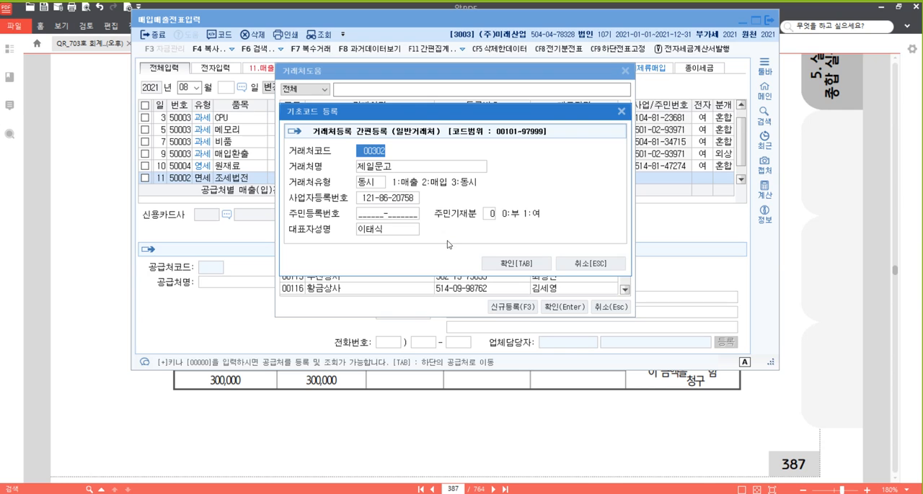
pyautogui.click(522, 265)
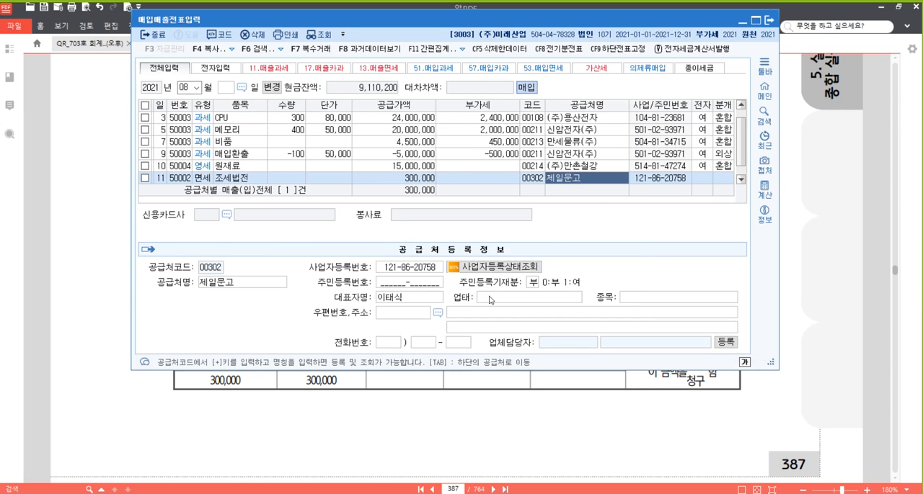
# - Set supplier 제일문고's business type (업태) to 도매,소매 and its business item (종목) to 서적
pyautogui.click(535, 298)
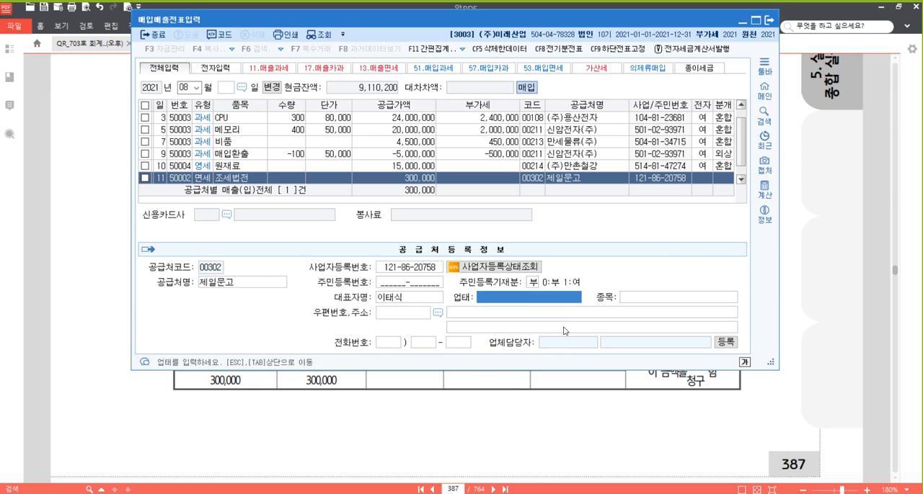
pyautogui.click(561, 179)
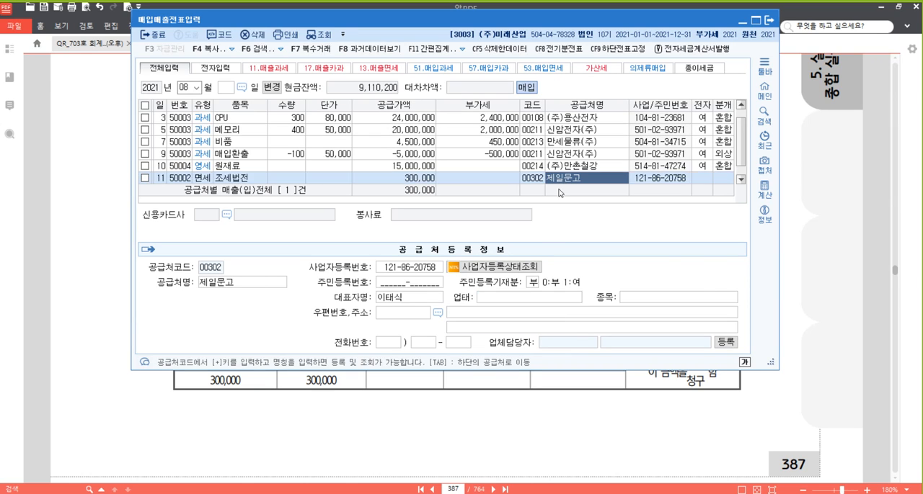
pyautogui.click(499, 294)
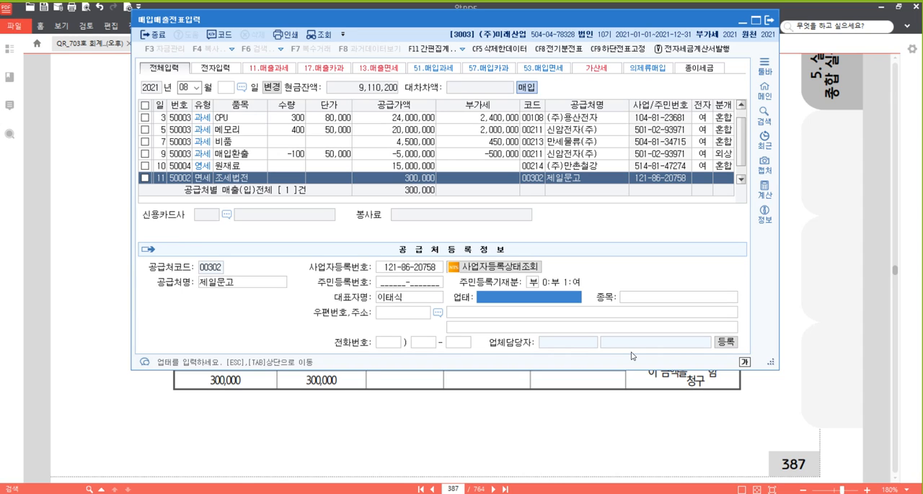
pyautogui.write('도매,소매')
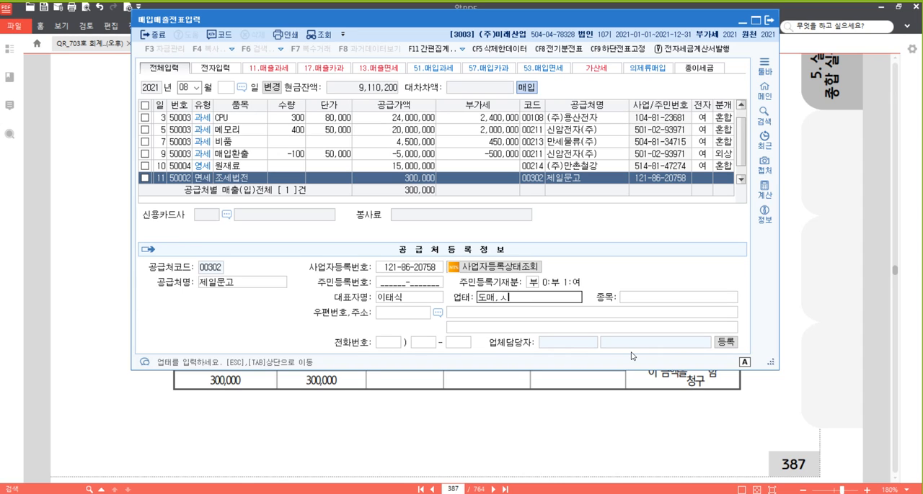
pyautogui.press('Return')
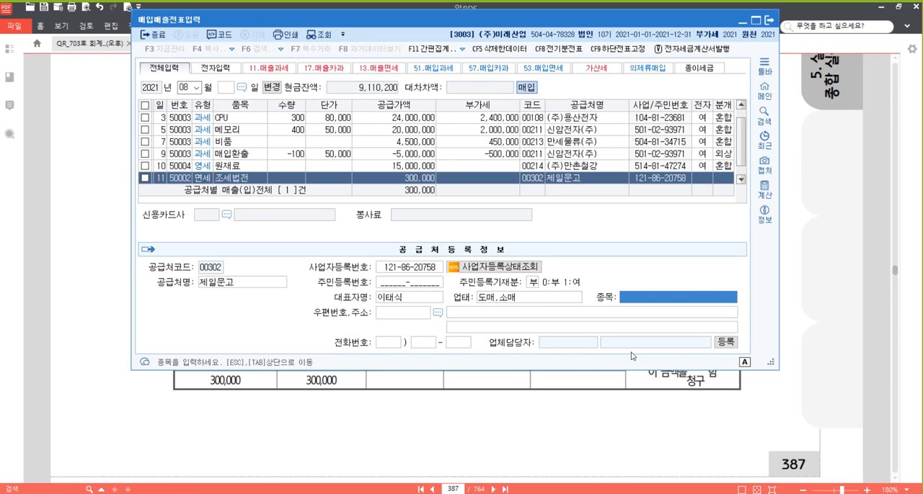
pyautogui.write('서적')
pyautogui.press('Return')
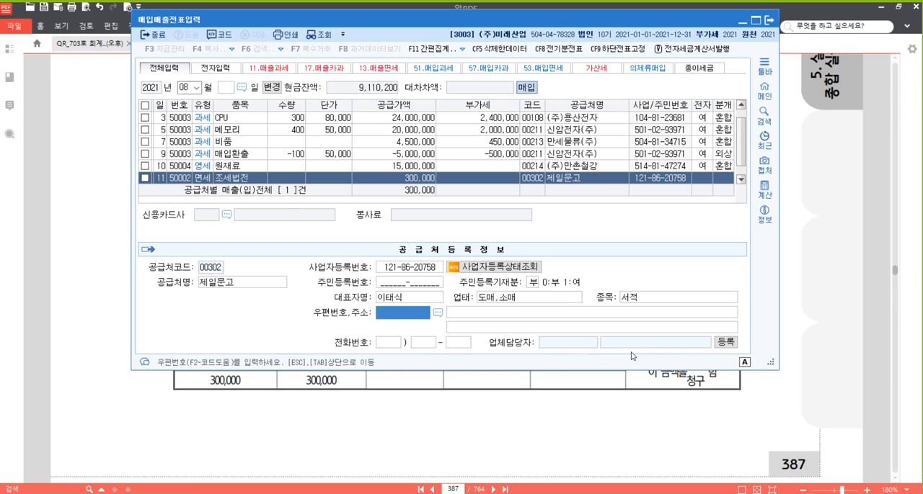
# - Look up and fill in 제일문고's postal code and road address, leave the phone number blank, and finish the supplier details
pyautogui.press('F2')
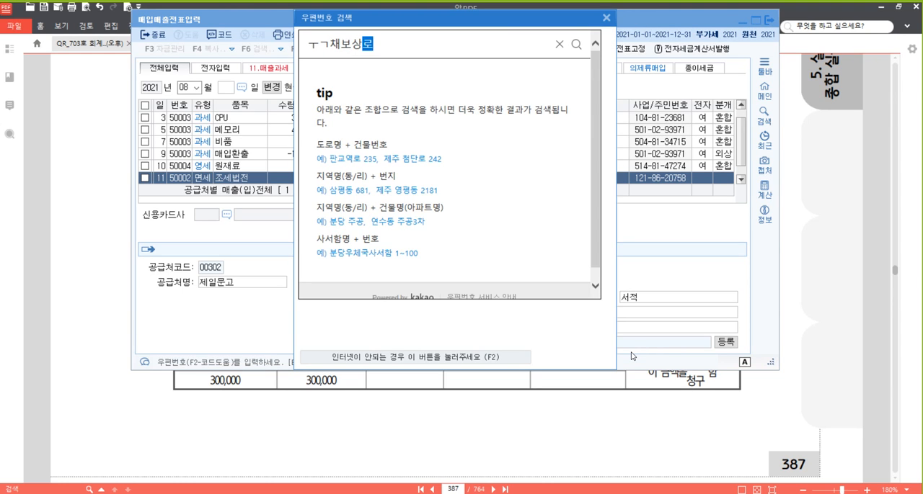
pyautogui.press('Return')
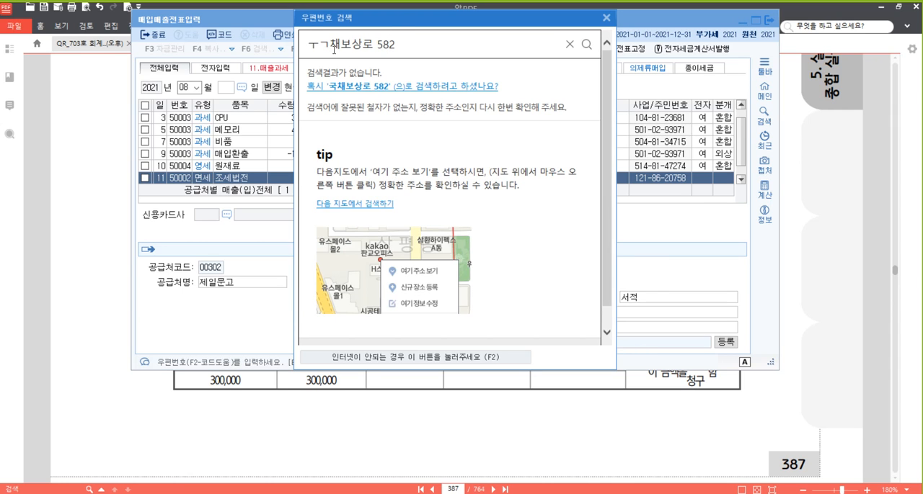
pyautogui.doubleClick(332, 45)
pyautogui.write('국채보상로')
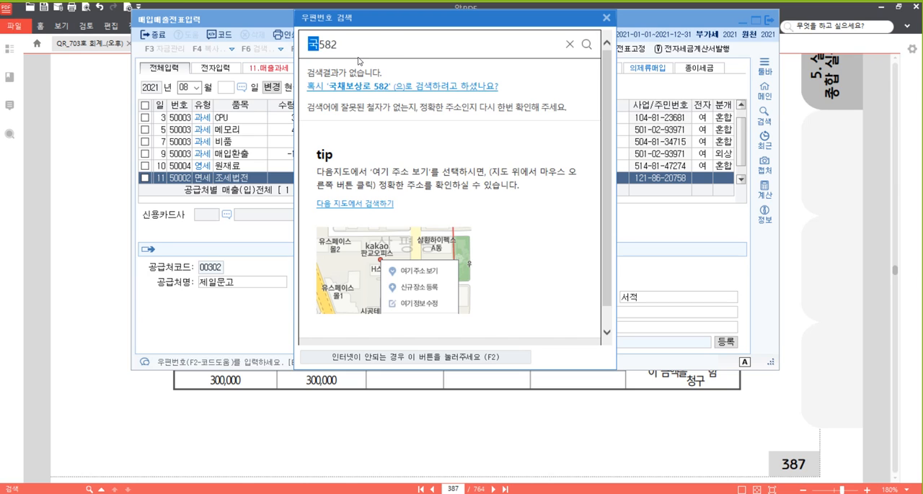
pyautogui.press('Return')
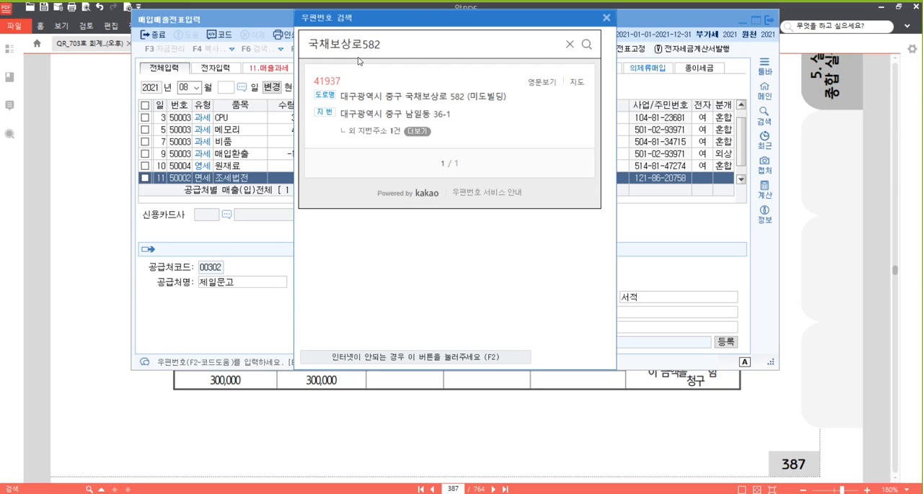
pyautogui.click(455, 99)
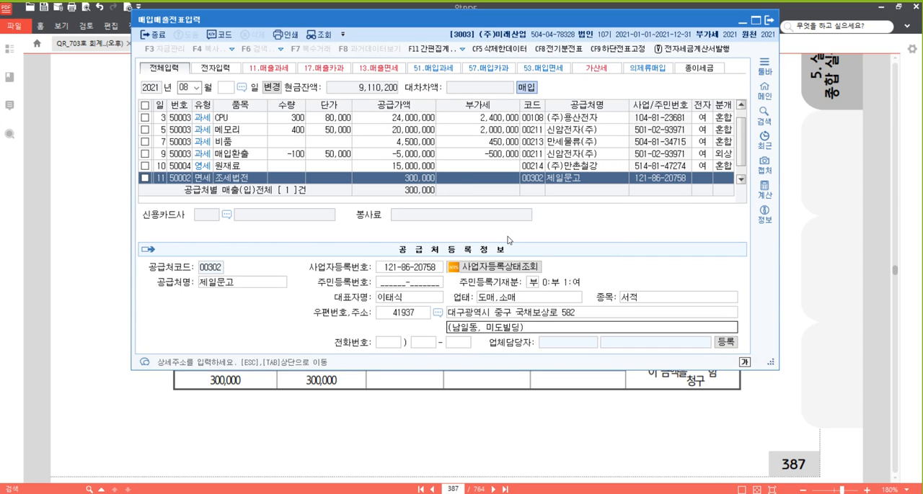
pyautogui.press('Return')
pyautogui.press('Return')
pyautogui.press('Return')
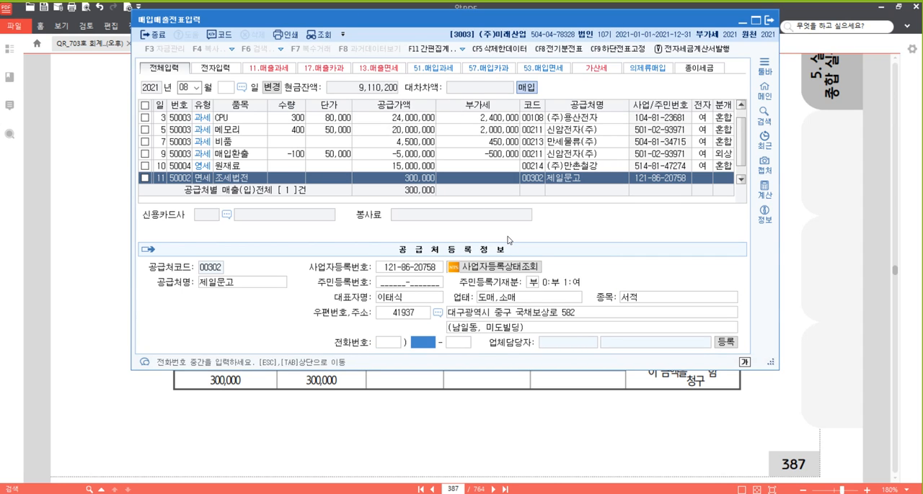
pyautogui.press('Return')
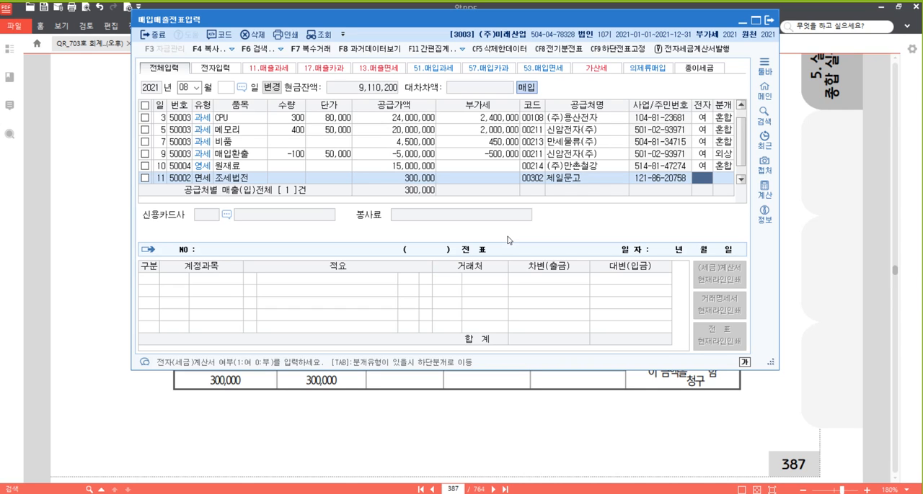
# - Leave the August 11 voucher's electronic flag blank, choose journal type 3 혼합, and change the debit account to 0826 도서인쇄비
pyautogui.press('Return')
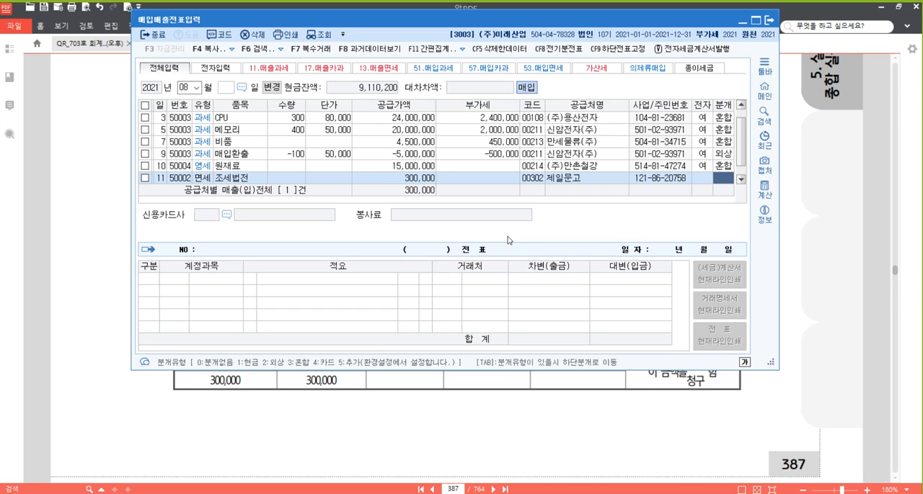
pyautogui.write('3')
pyautogui.press('Return')
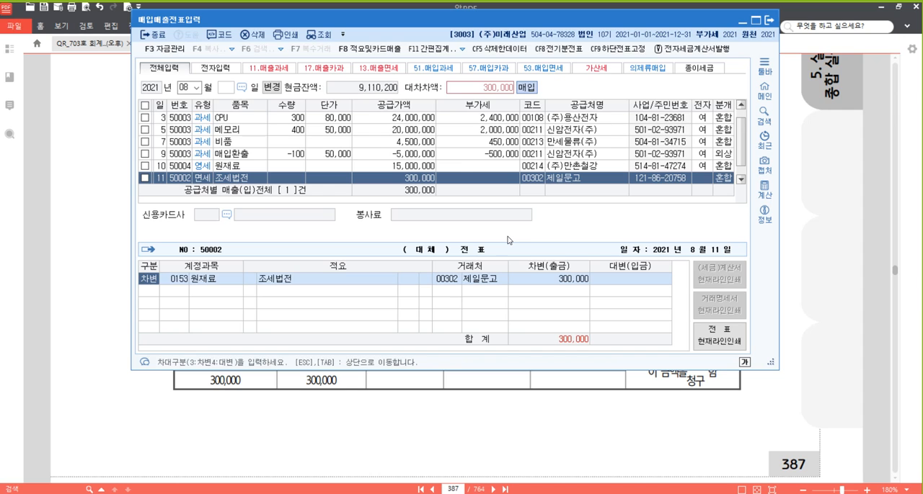
pyautogui.press('Return')
pyautogui.write('도세')
pyautogui.press('Return')
pyautogui.press('Down')
pyautogui.press('Down')
pyautogui.press('Down')
pyautogui.press('Down')
pyautogui.press('Down')
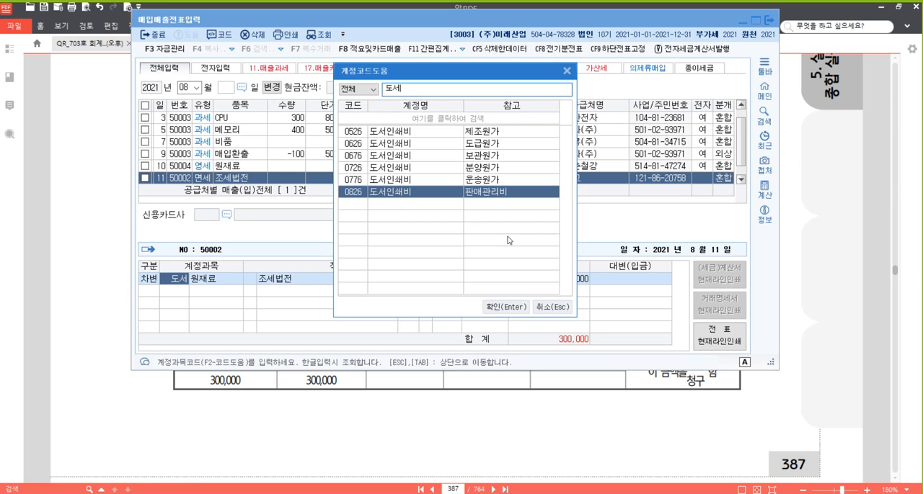
pyautogui.press('Return')
pyautogui.press('Return')
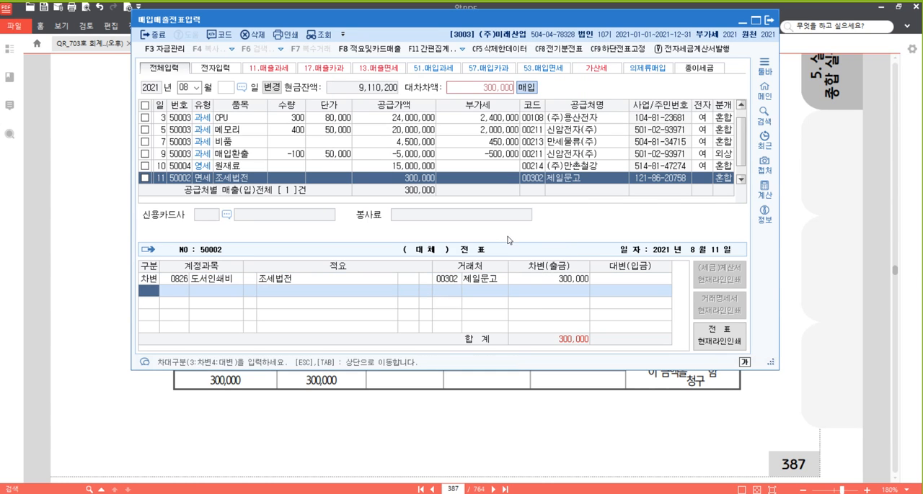
# - Add a credit line for account 0101 현금 of 300,000 and complete the August 11 voucher
pyautogui.write('4101')
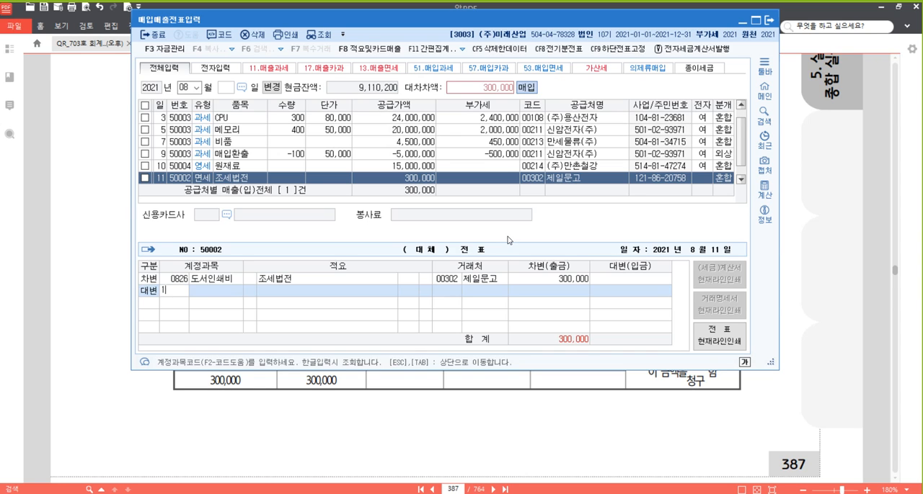
pyautogui.press('Return')
pyautogui.press('Return')
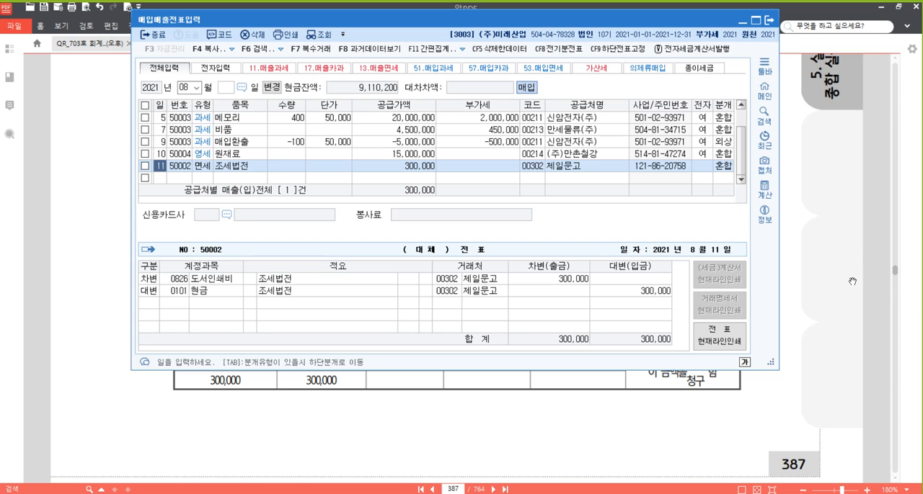
# - Find problem [28] in the textbook PDF and highlight the phrase 계산서를 발급받았다. in it
pyautogui.scroll(-10, 669, 294)
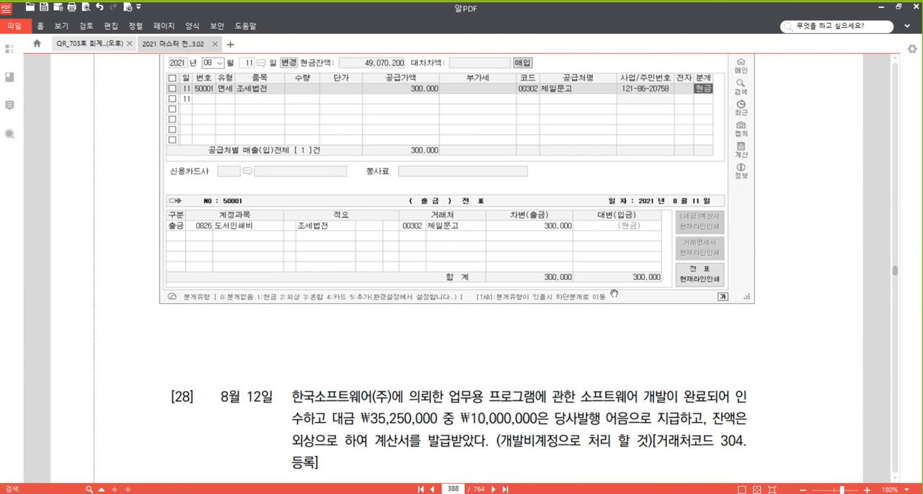
pyautogui.scroll(-2, 608, 284)
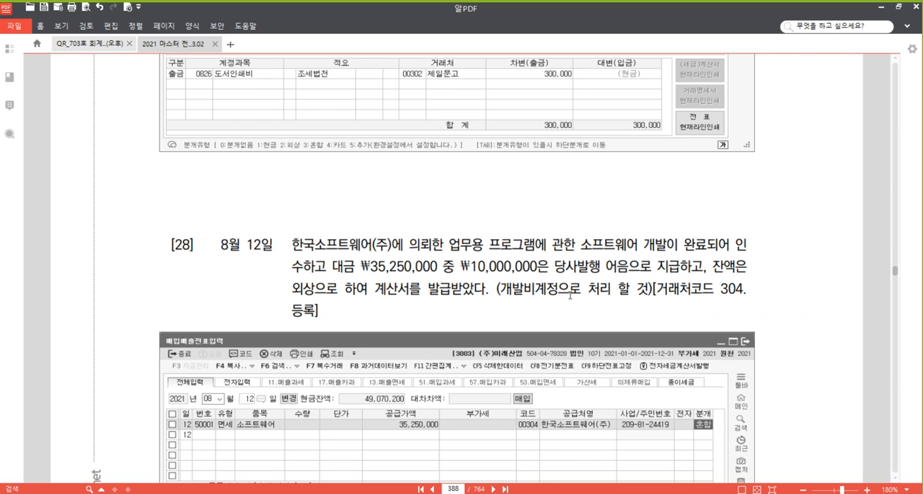
pyautogui.scroll(-3, 523, 312)
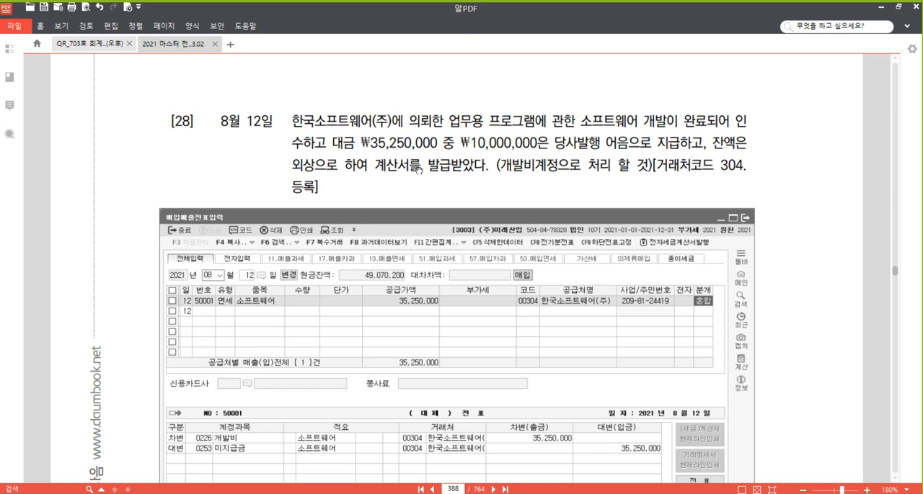
pyautogui.moveTo(374, 167); pyautogui.dragTo(487, 175)
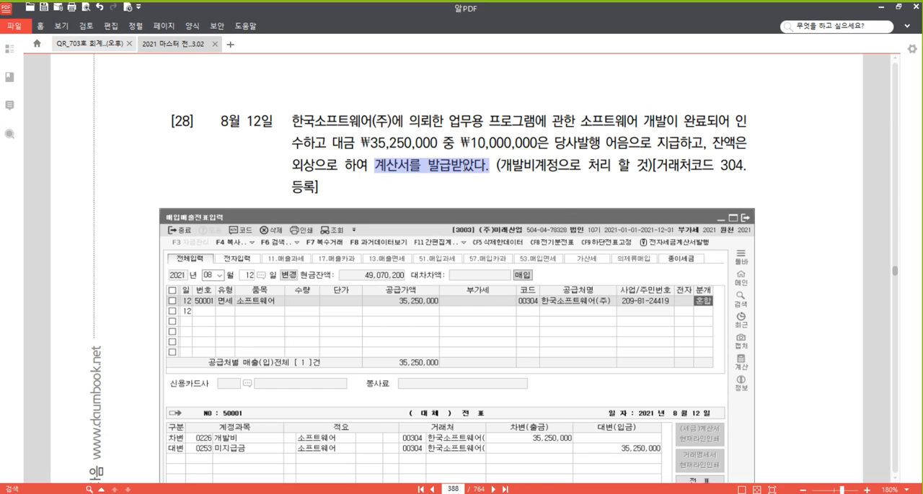
pyautogui.rightClick(462, 165)
pyautogui.click(517, 215)
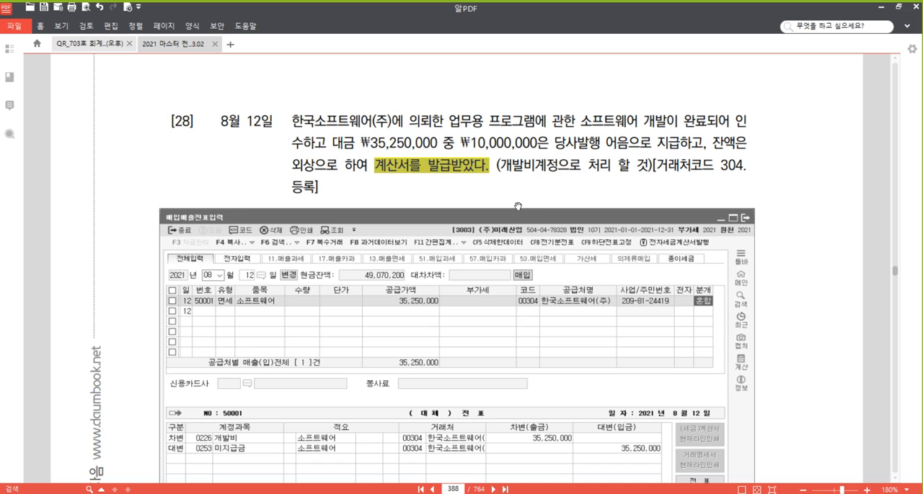
pyautogui.click(530, 170)
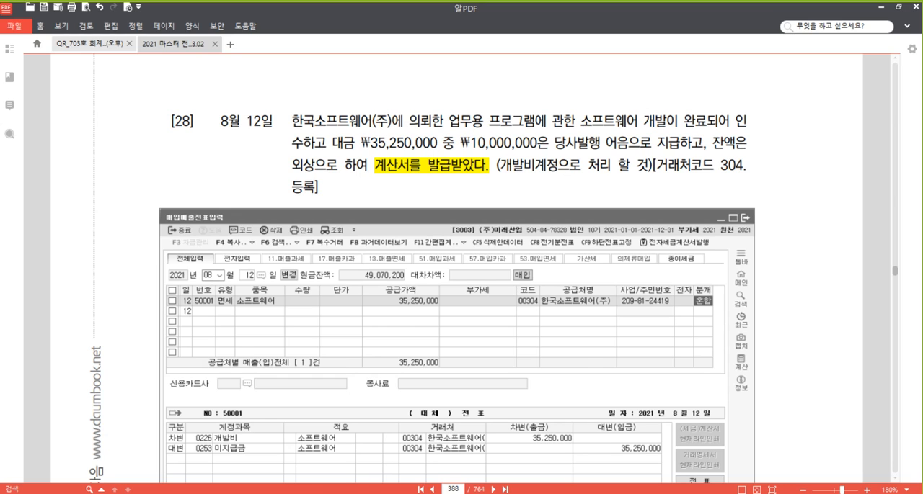
# - Switch back to the purchase/sales voucher entry program and start a type 53 면세 purchase voucher for August 12
pyautogui.hotkey('alt', 'Tab')
pyautogui.click(164, 178)
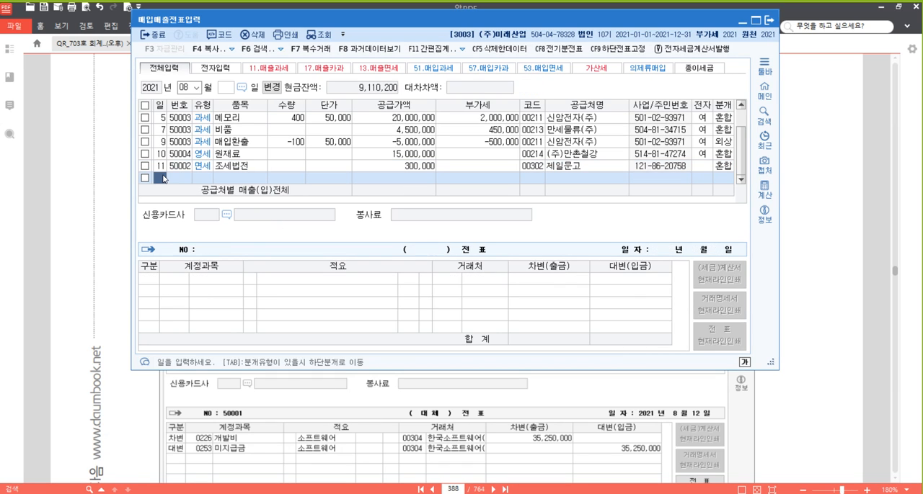
pyautogui.write('11')
pyautogui.press('Return')
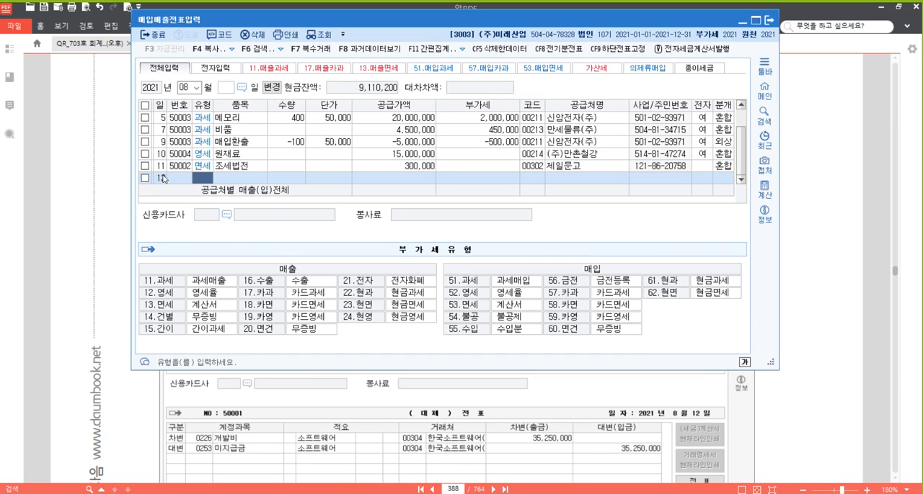
pyautogui.write('13')
pyautogui.press('Return')
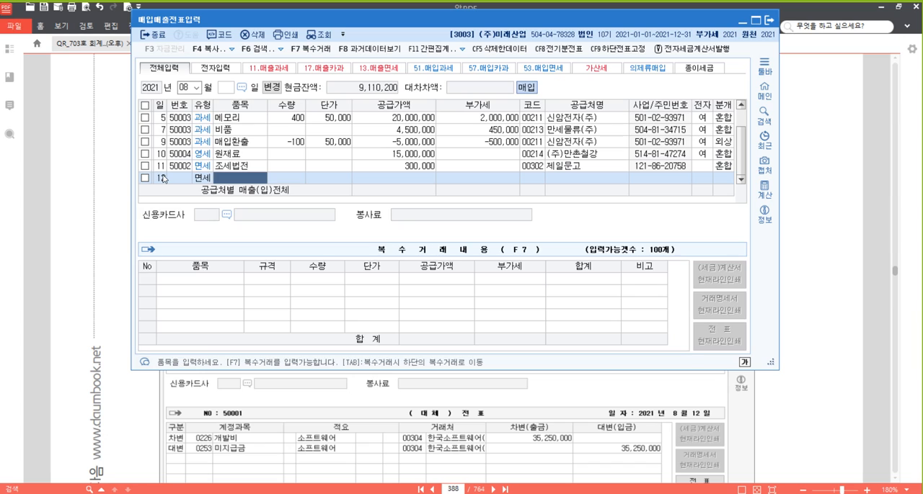
# - Enter item 소프트웨어 개발비 with supply value 35,250,000 in the August 12 voucher
pyautogui.write('소')
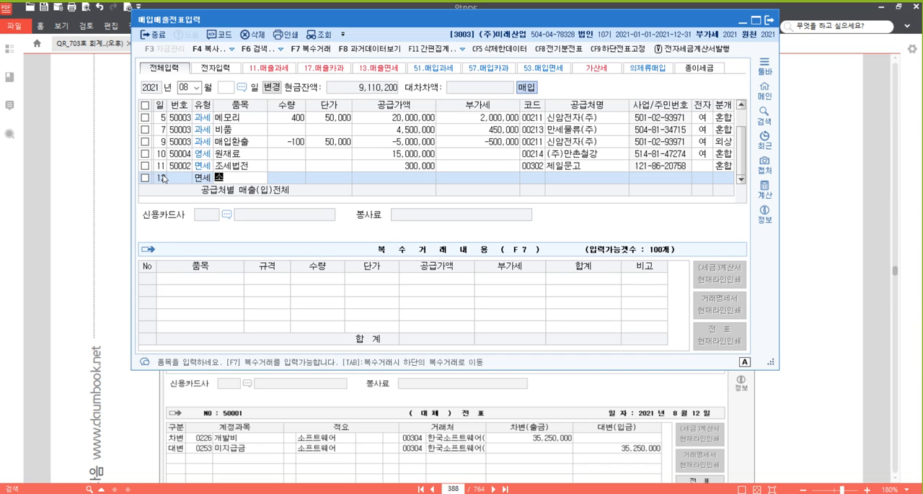
pyautogui.write('프트웨어 개비')
pyautogui.press('Return')
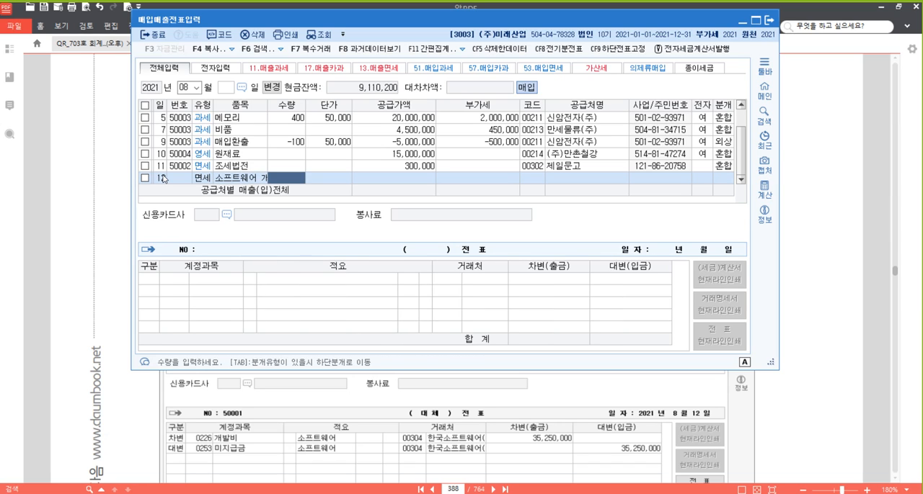
pyautogui.press('Return')
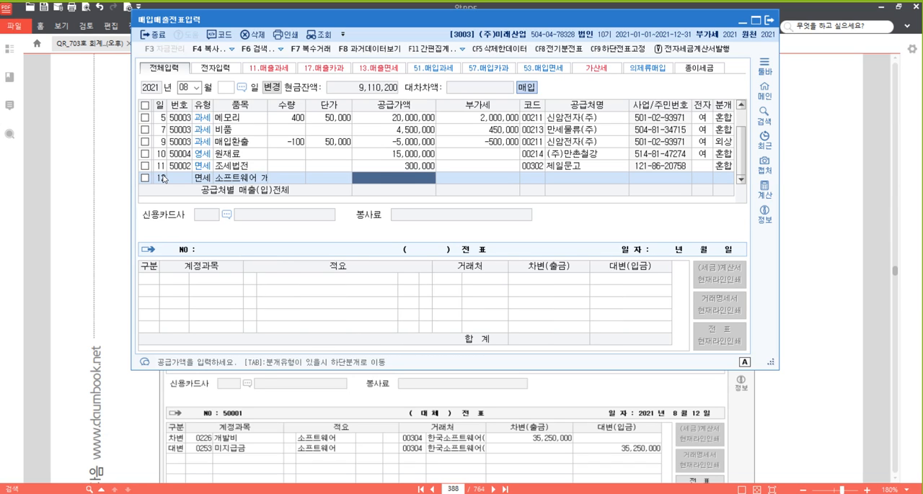
pyautogui.write('35250000')
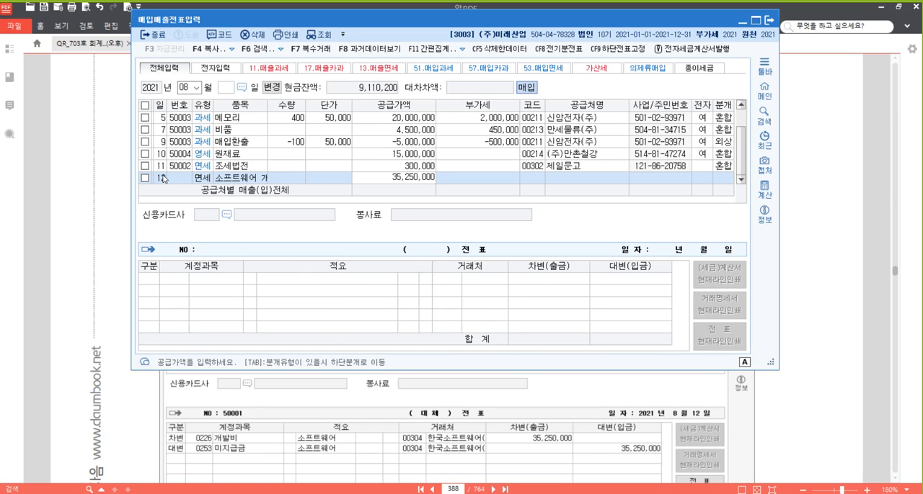
pyautogui.press('Return')
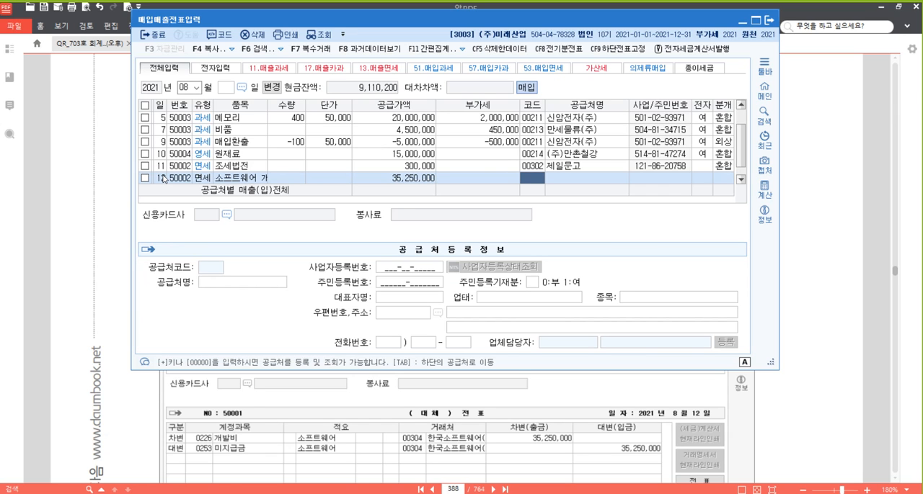
# - Register 한국소프트웨어(주) as a new supplier with code 00304 in the August 12 voucher
pyautogui.press('Return')
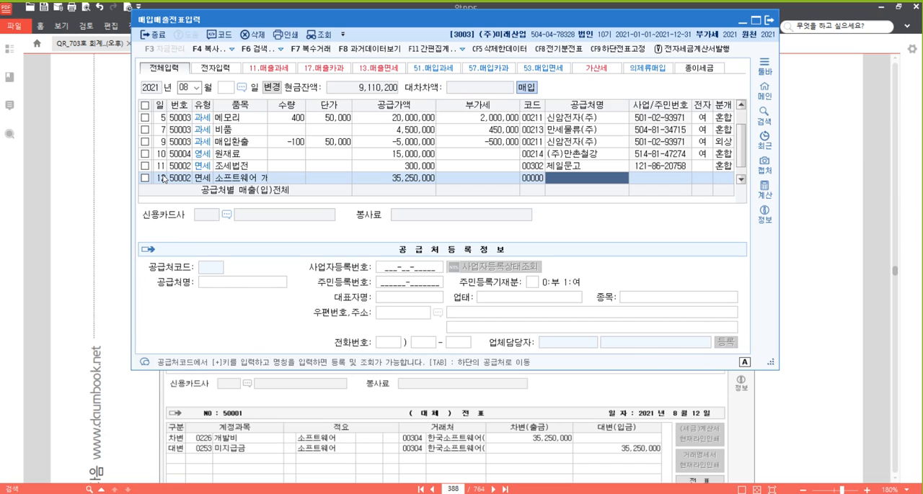
pyautogui.write('한국소프')
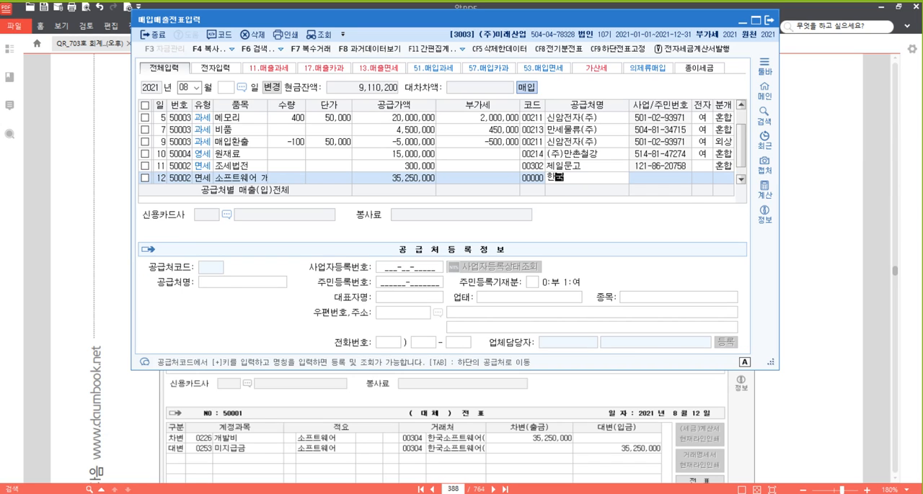
pyautogui.write('트웨어(주)')
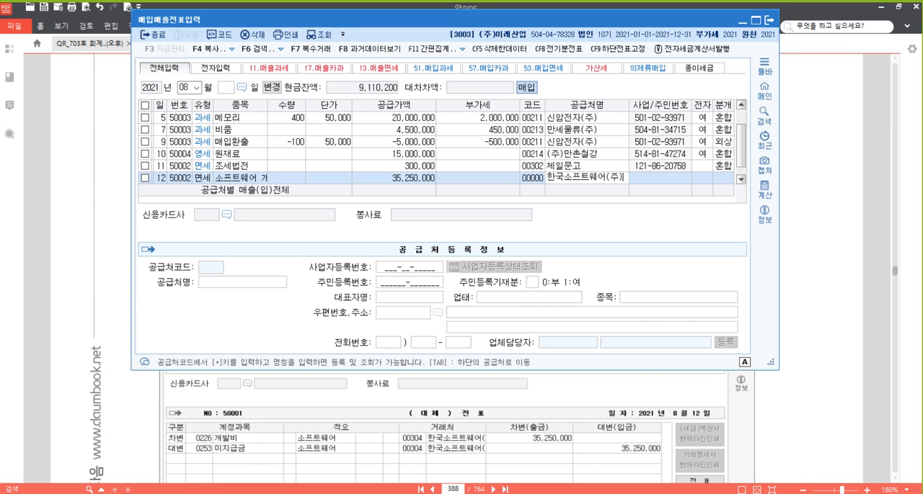
pyautogui.press('Return')
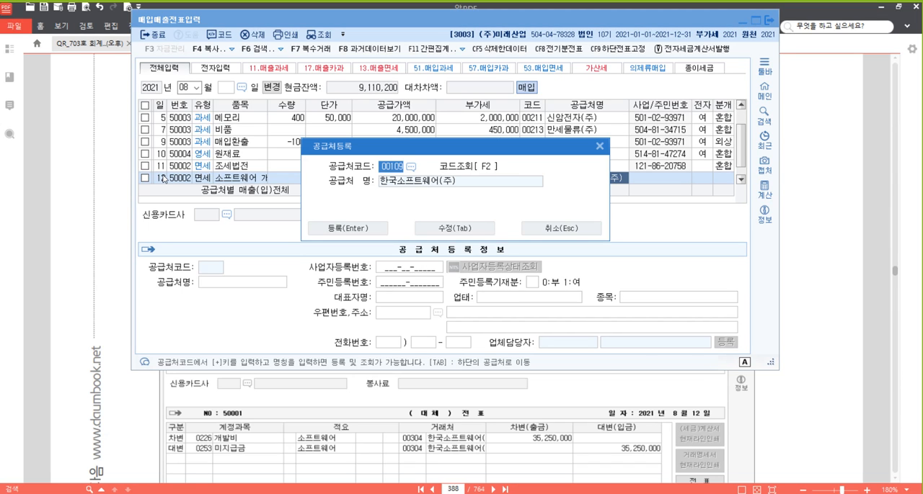
pyautogui.write('00304')
pyautogui.press('Return')
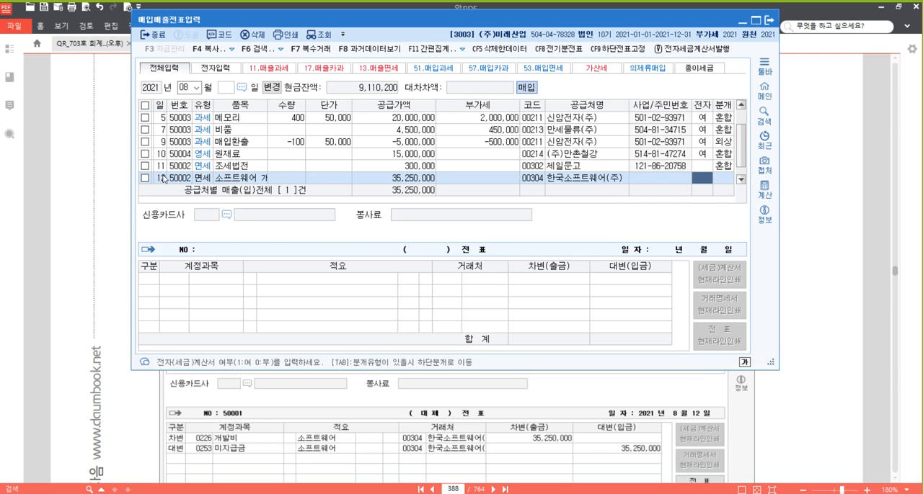
# - Leave the electronic invoice field blank, set the journal type to 혼합, and change the debit account to 0226 개발비
pyautogui.press('Return')
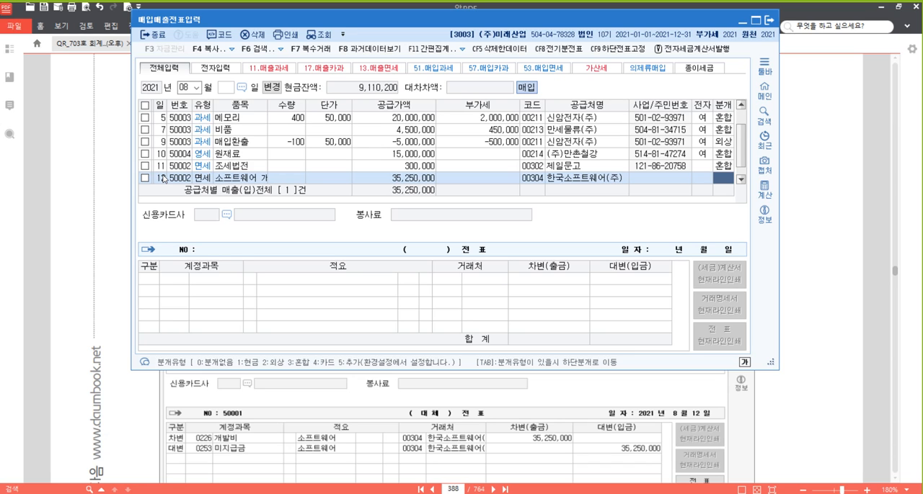
pyautogui.write('3')
pyautogui.press('Return')
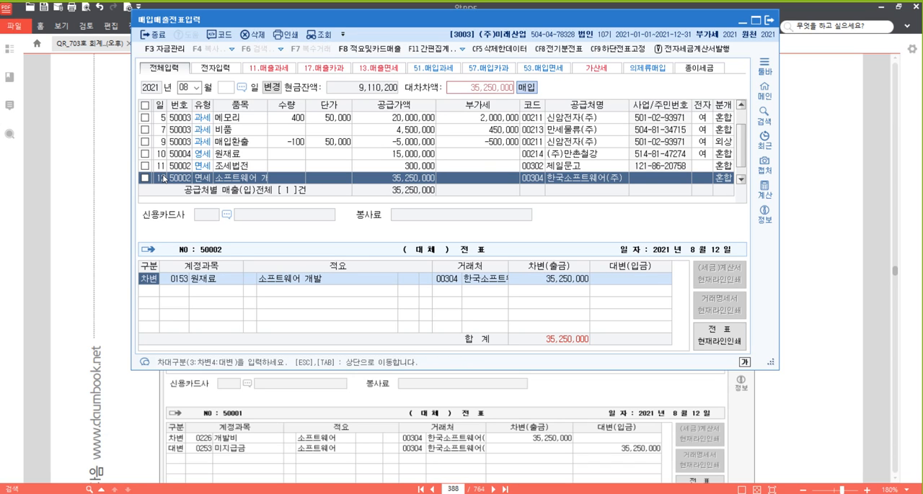
pyautogui.press('Return')
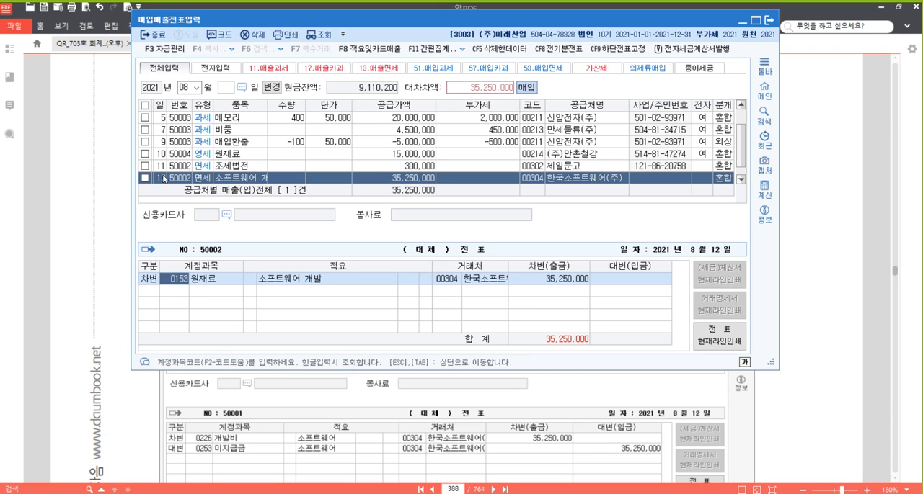
pyautogui.write('개발')
pyautogui.press('Return')
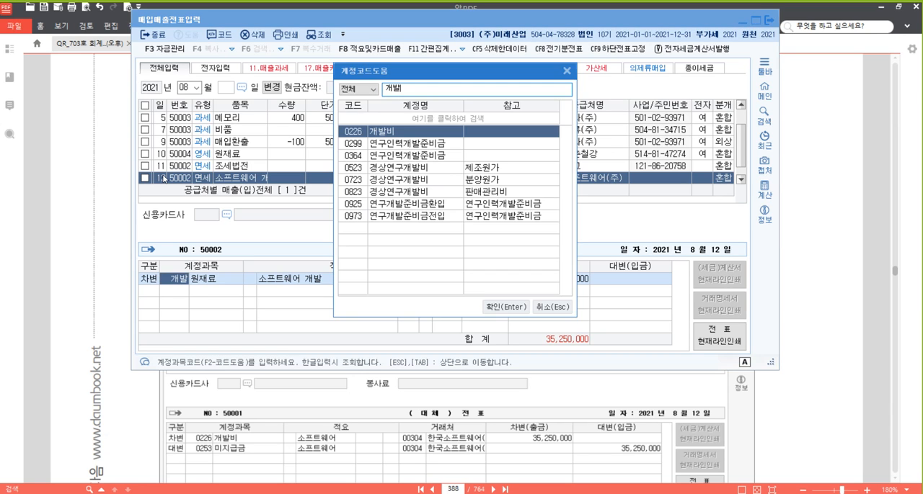
pyautogui.press('Return')
pyautogui.press('Return')
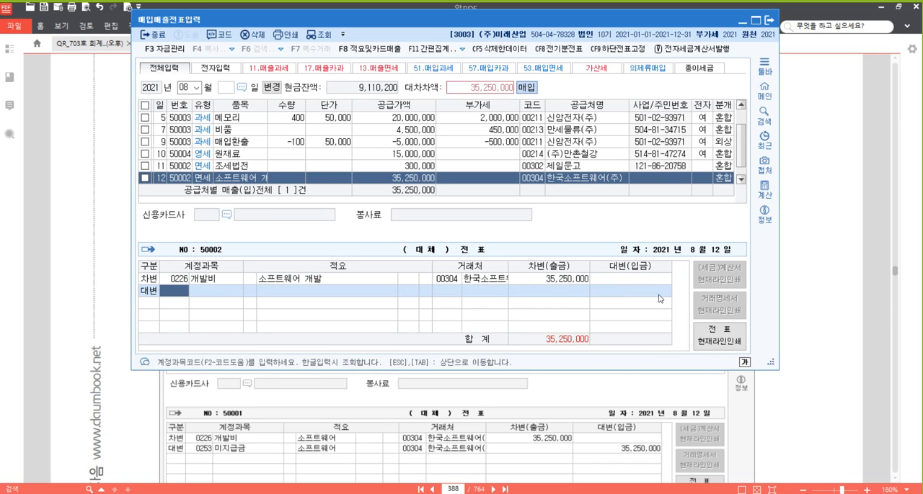
# - Check problem [28] in the textbook PDF and complete the August 12 voucher with a 35,250,000 credit line for account 0253 미지급금
pyautogui.click(837, 288)
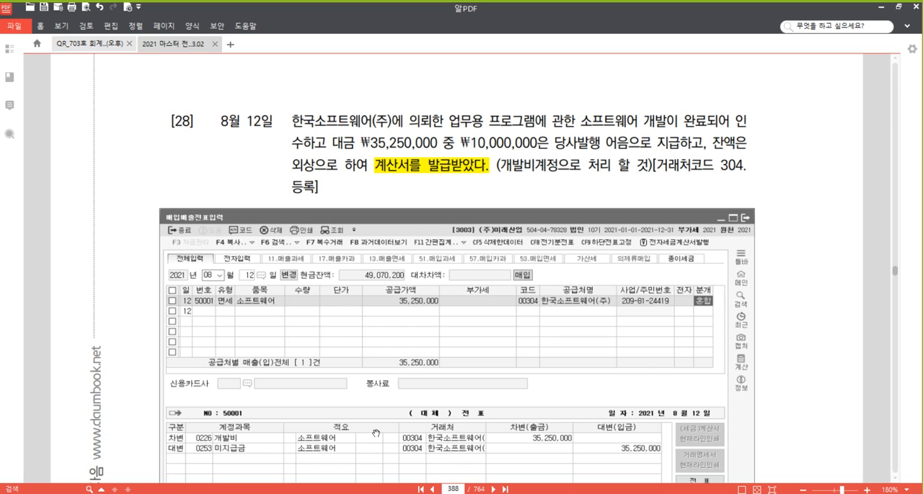
pyautogui.click(313, 493)
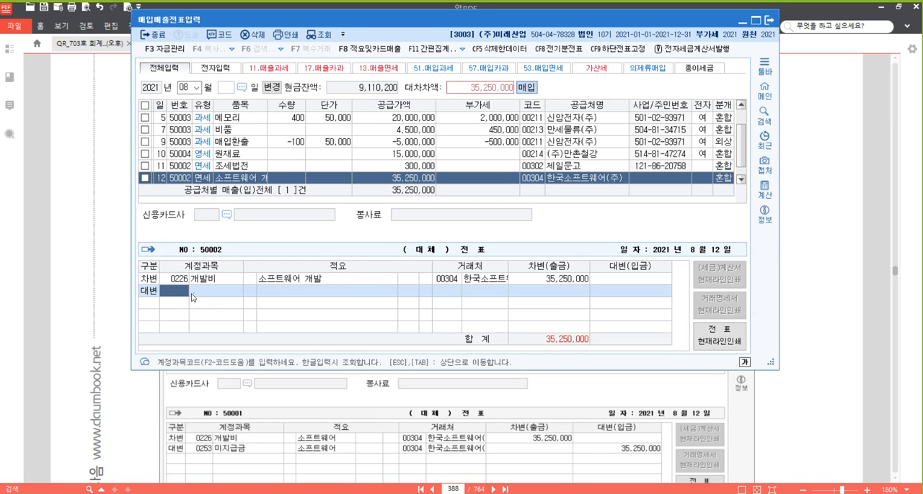
pyautogui.write('253')
pyautogui.press('Return')
pyautogui.press('Return')
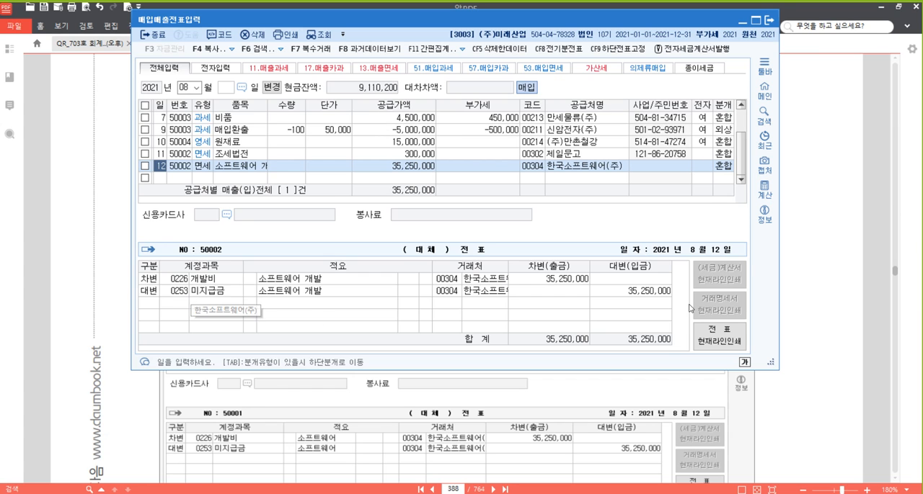
# - Switch to the textbook PDF, find problem [29] and highlight the phrase 전자세금계산서를 발급받았다. in it
pyautogui.click(829, 238)
pyautogui.scroll(-5, 644, 266)
pyautogui.scroll(-5, 601, 269)
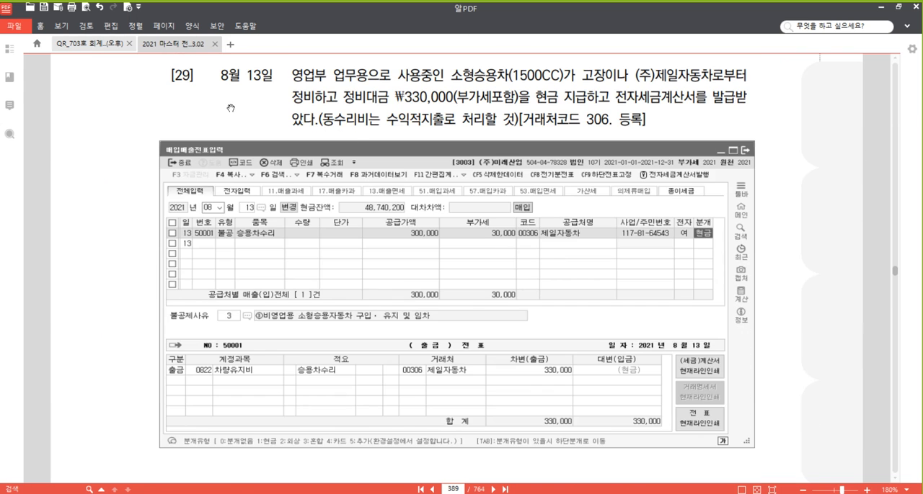
pyautogui.moveTo(231, 108); pyautogui.dragTo(231, 118)
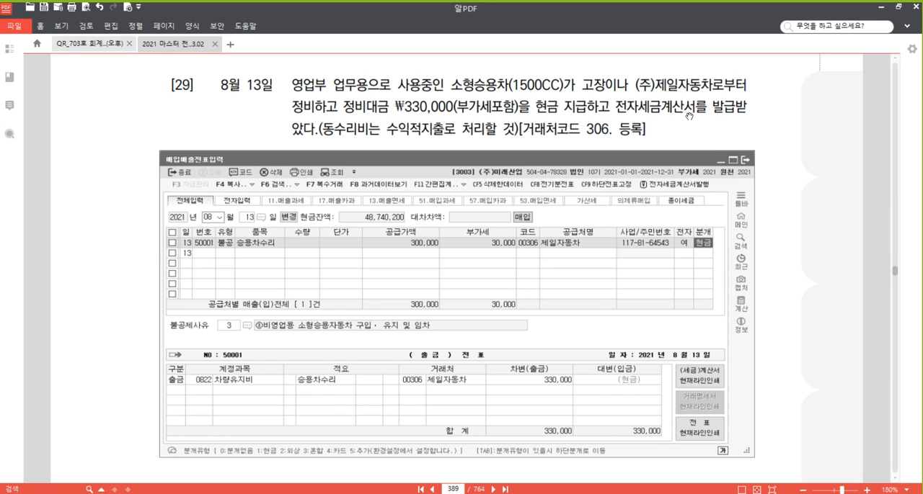
pyautogui.moveTo(614, 107); pyautogui.dragTo(312, 130)
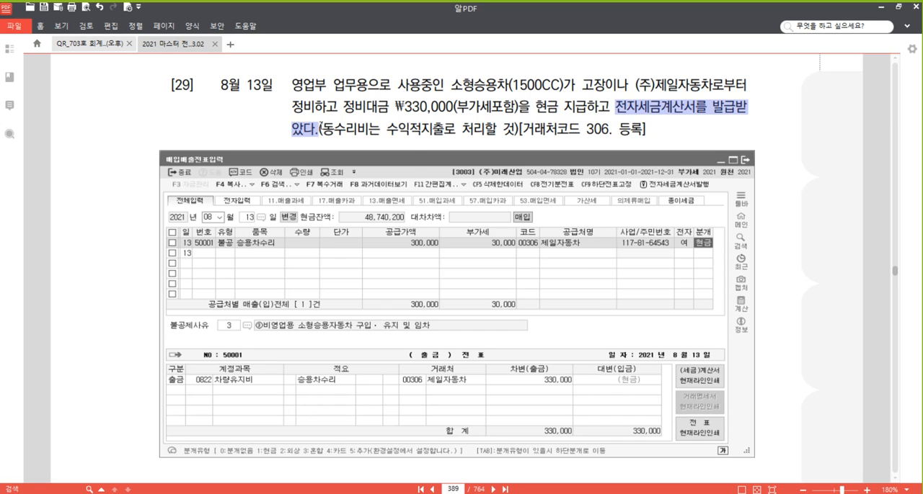
pyautogui.rightClick(313, 129)
pyautogui.click(340, 177)
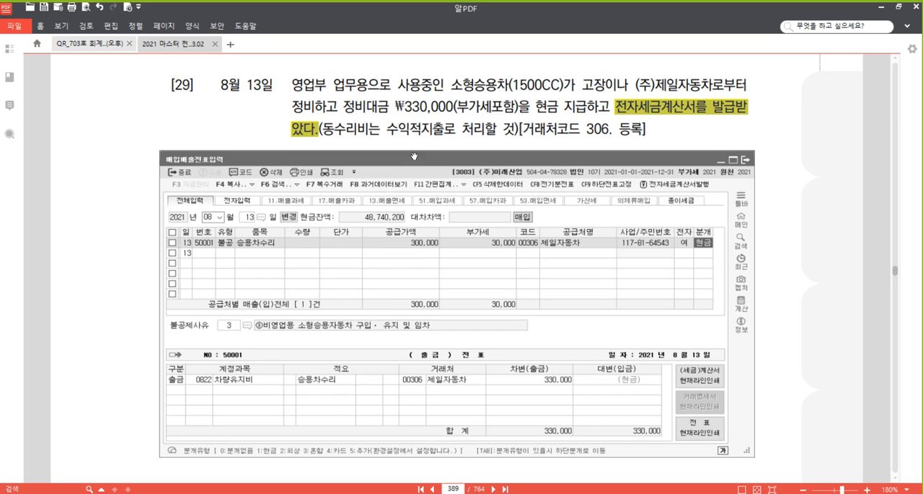
pyautogui.click(442, 129)
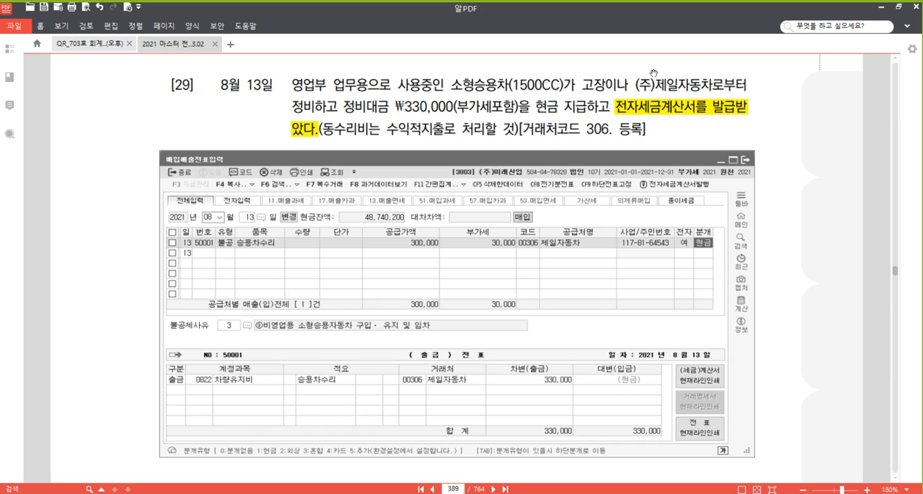
# - Highlight the engine size (1500CC) in problem [29]
pyautogui.click(660, 112)
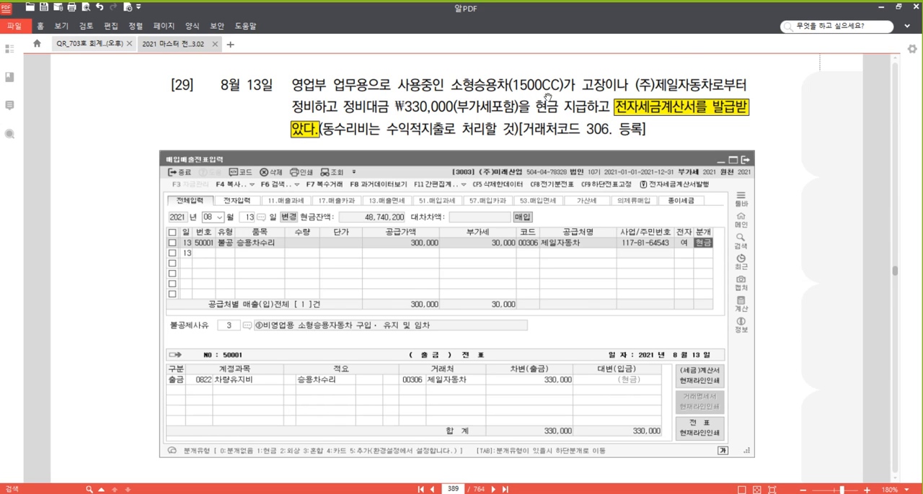
pyautogui.moveTo(565, 86); pyautogui.dragTo(508, 86)
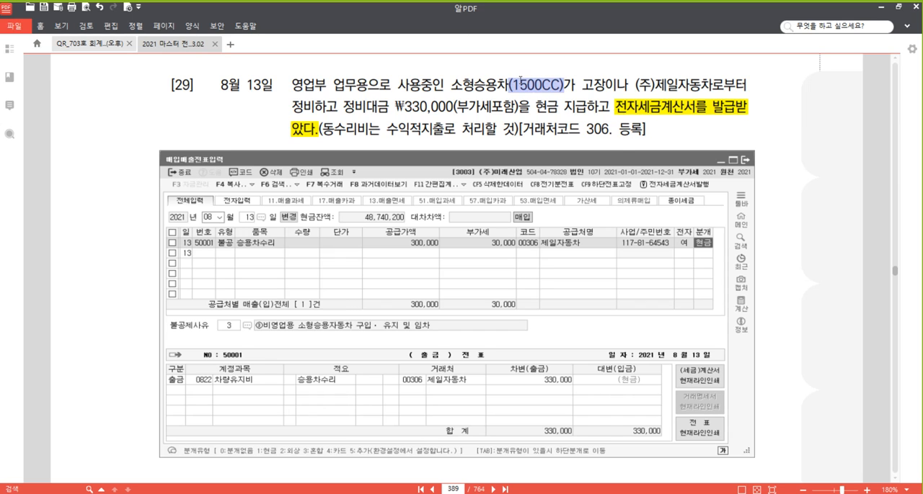
pyautogui.rightClick(519, 85)
pyautogui.click(559, 138)
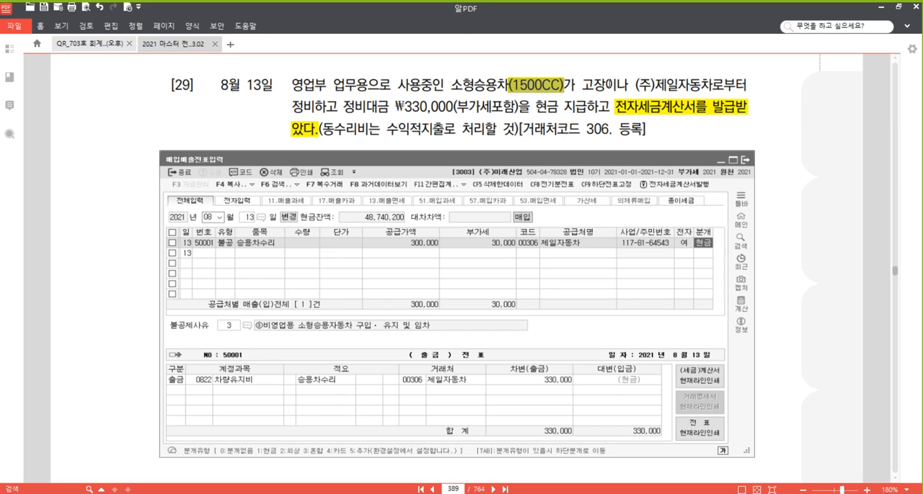
pyautogui.click(609, 84)
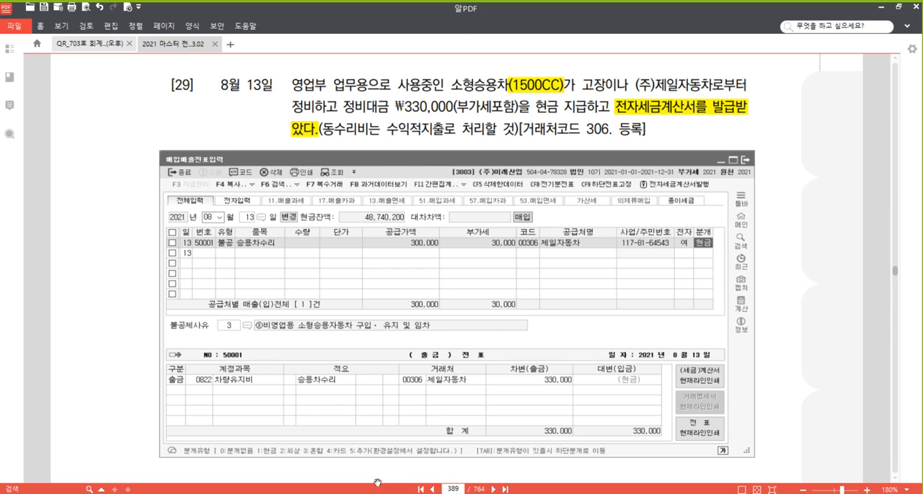
# - Switch back to the purchase/sales voucher entry program and start a type 54 불공 purchase voucher for August 13
pyautogui.click(314, 493)
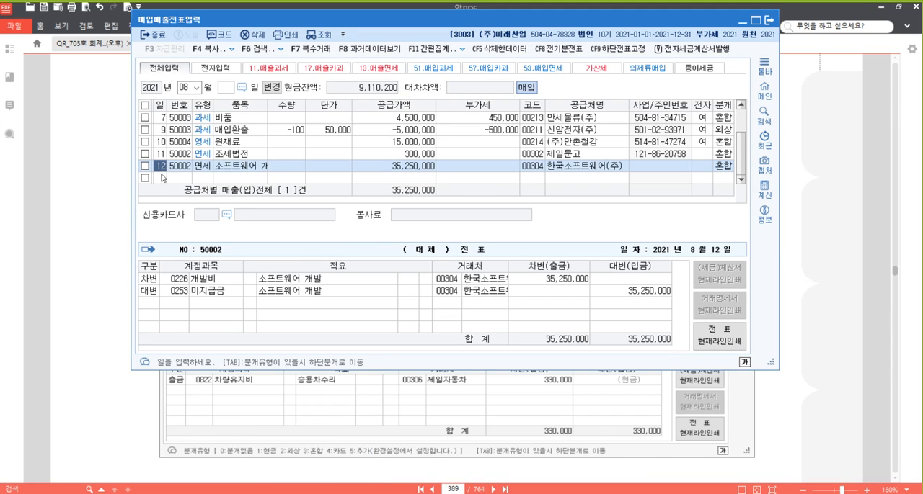
pyautogui.click(161, 178)
pyautogui.write('13')
pyautogui.press('Return')
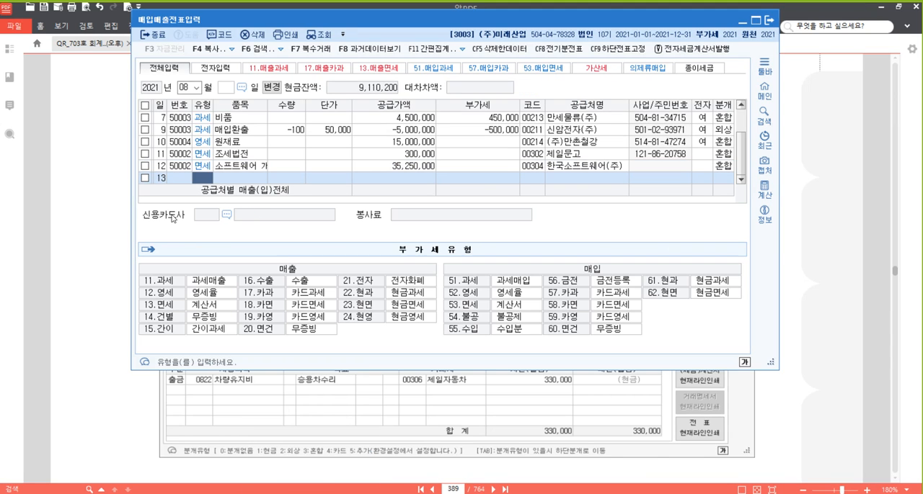
pyautogui.write('54')
pyautogui.press('Return')
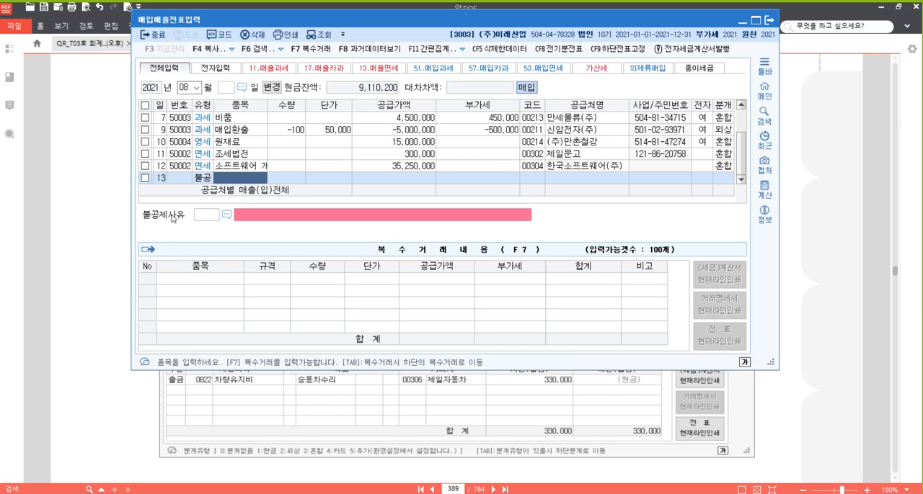
# - Enter item 정비대금 with supply value 300,000, VAT 30,000 and non-deduction reason 2 in the August 13 voucher
pyautogui.write('정비대금')
pyautogui.press('Return')
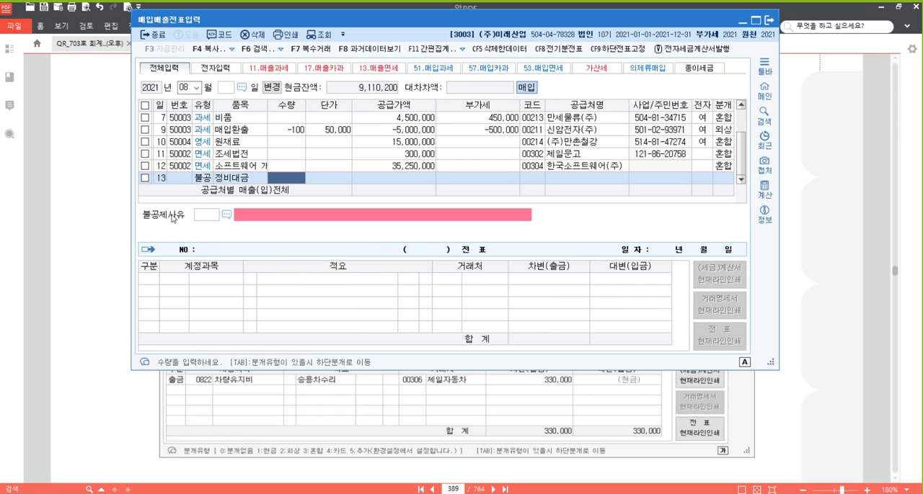
pyautogui.press('Return')
pyautogui.press('Return')
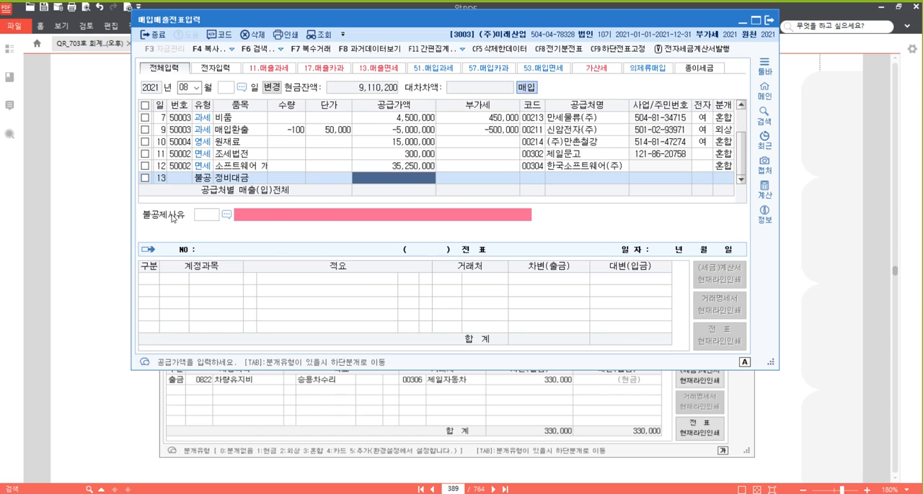
pyautogui.write('3000000')
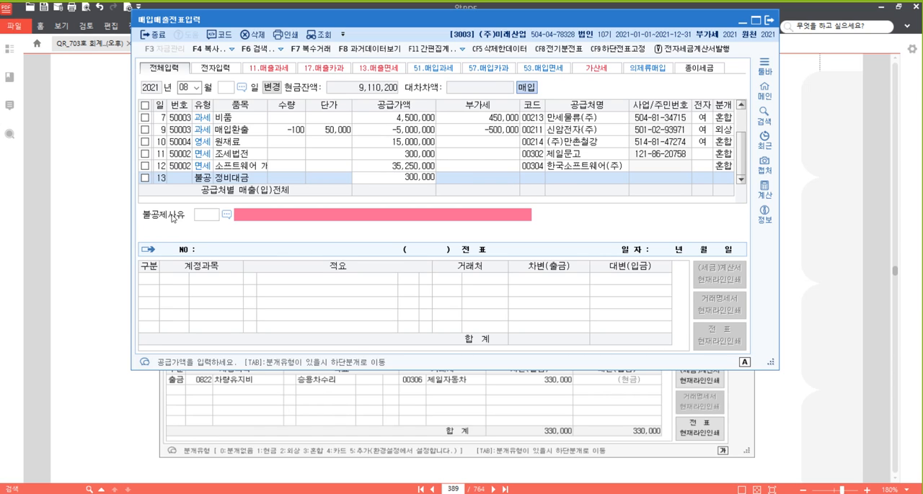
pyautogui.press('Return')
pyautogui.write('2')
pyautogui.press('Return')
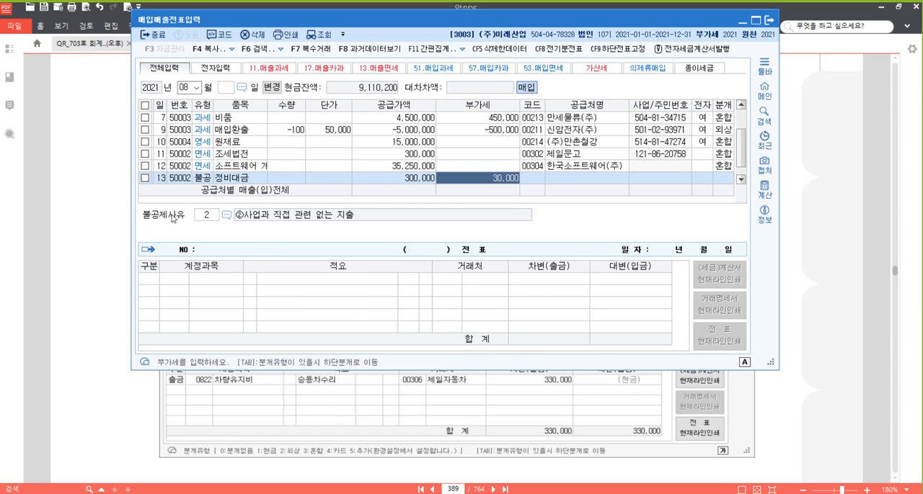
pyautogui.press('Return')
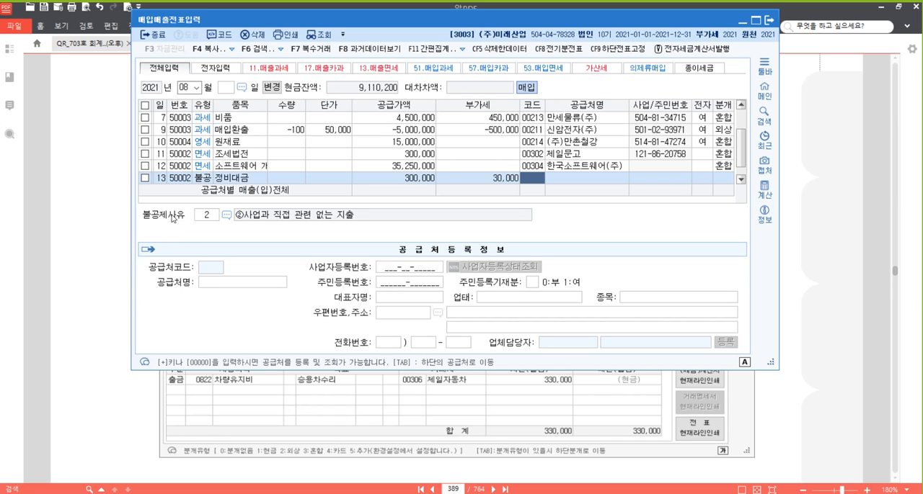
# - Register (주)제일자동차 as a new supplier with code 00306 and set the electronic invoice field to 여 in the August 13 voucher
pyautogui.press('+')
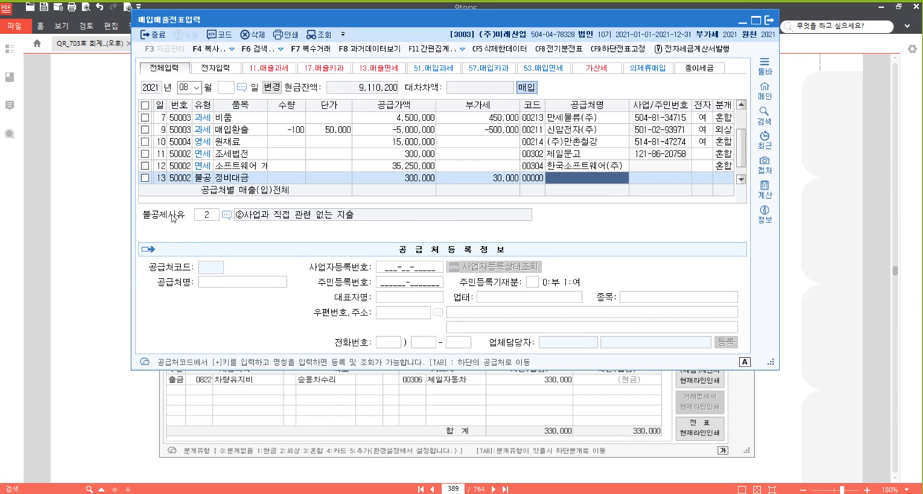
pyautogui.write('(')
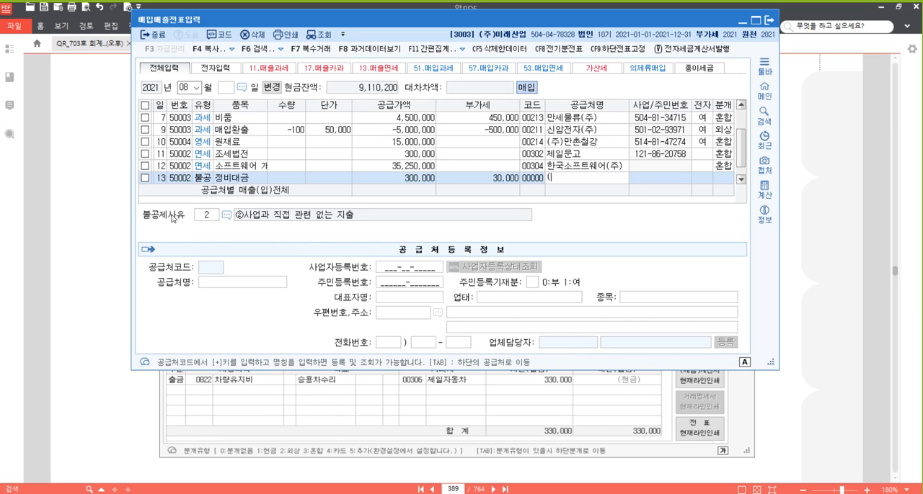
pyautogui.write('주)제일ㅈ동차')
pyautogui.press('Return')
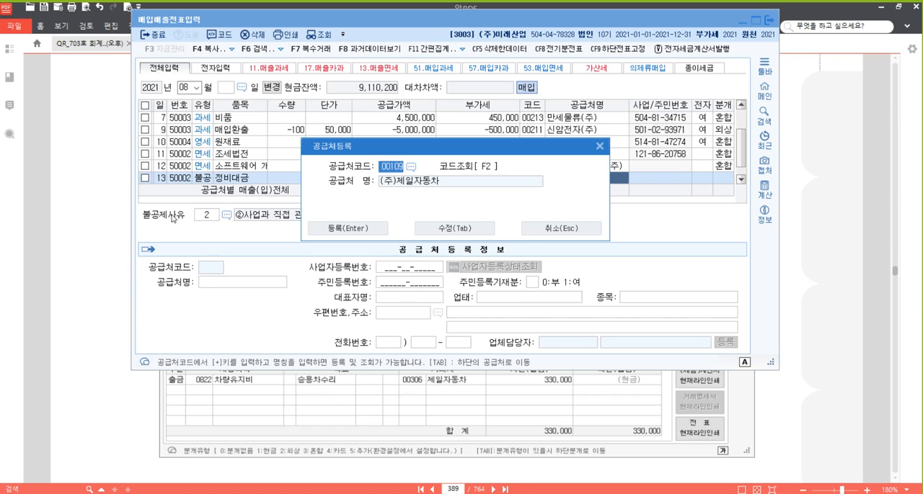
pyautogui.write('306')
pyautogui.press('Return')
pyautogui.press('Return')
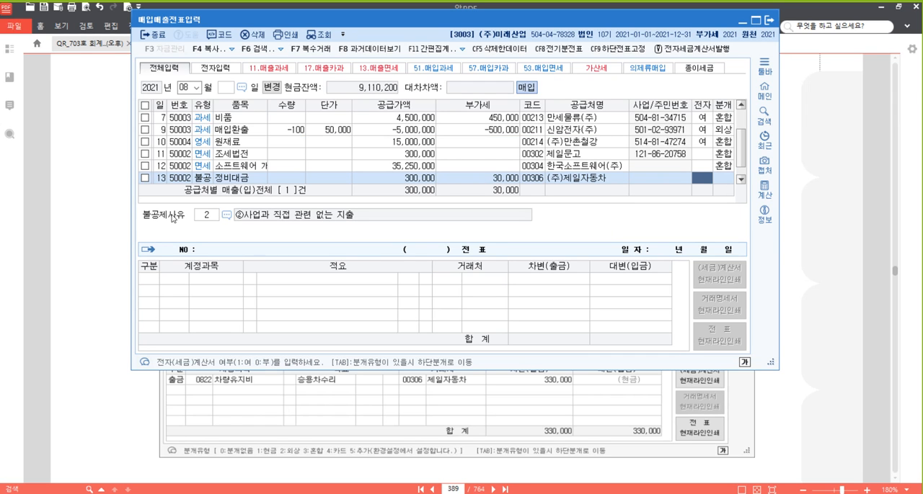
pyautogui.write('1')
pyautogui.press('Return')
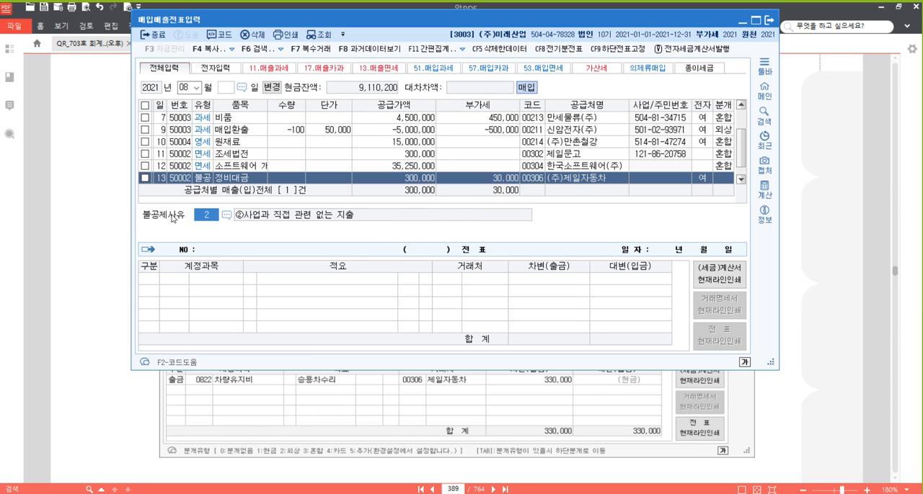
# - Set the August 13 voucher's non-deduction reason to 3, ③비영업용 소형승용자동차 구입·유지 및 임차
pyautogui.press('F2')
pyautogui.press('Down')
pyautogui.press('Down')
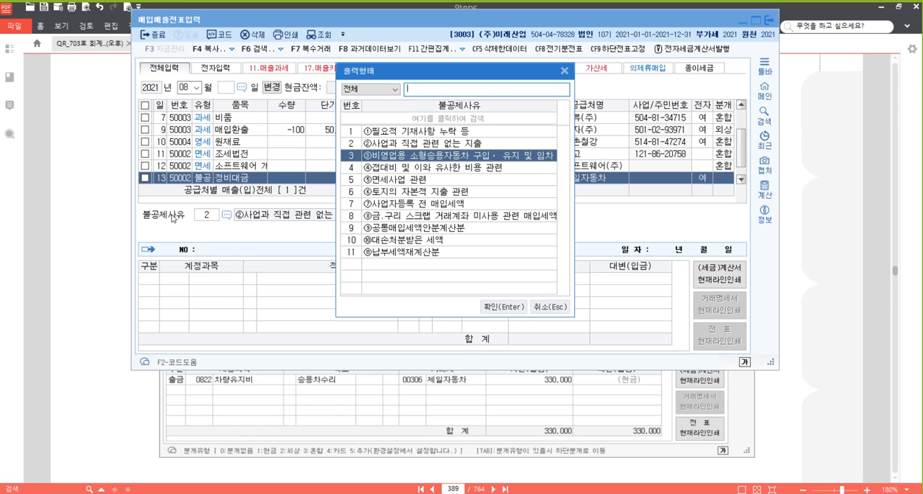
pyautogui.press('Return')
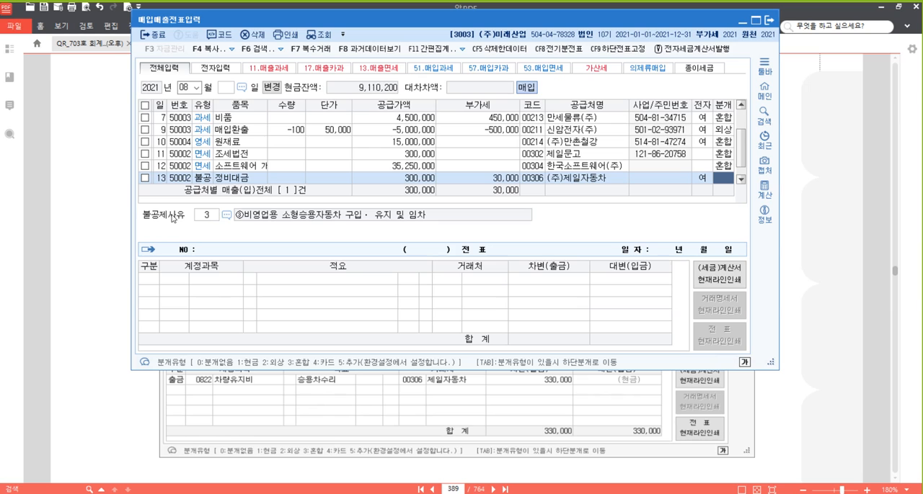
# - Journalize the August 13 voucher as 혼합, with a debit to 0822 차량유지비 and a credit to 0101 현금 of 330,000
pyautogui.write('3')
pyautogui.press('Return')
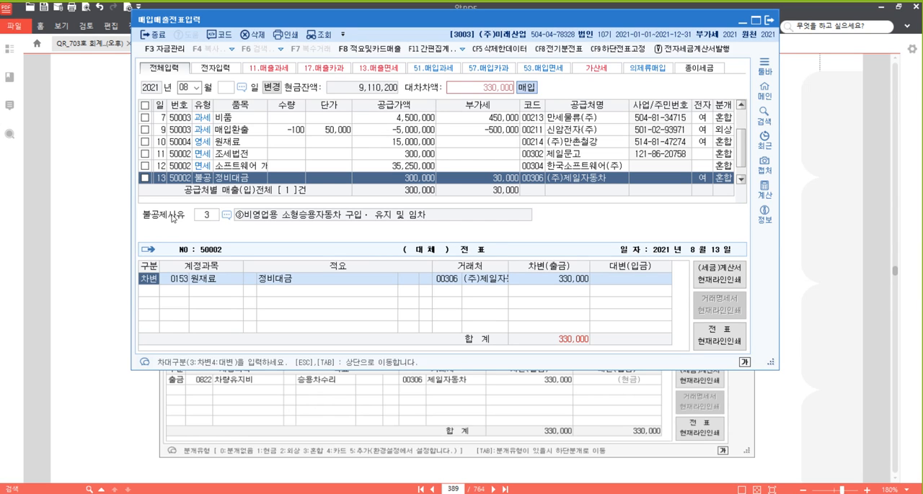
pyautogui.press('Return')
pyautogui.write('0822')
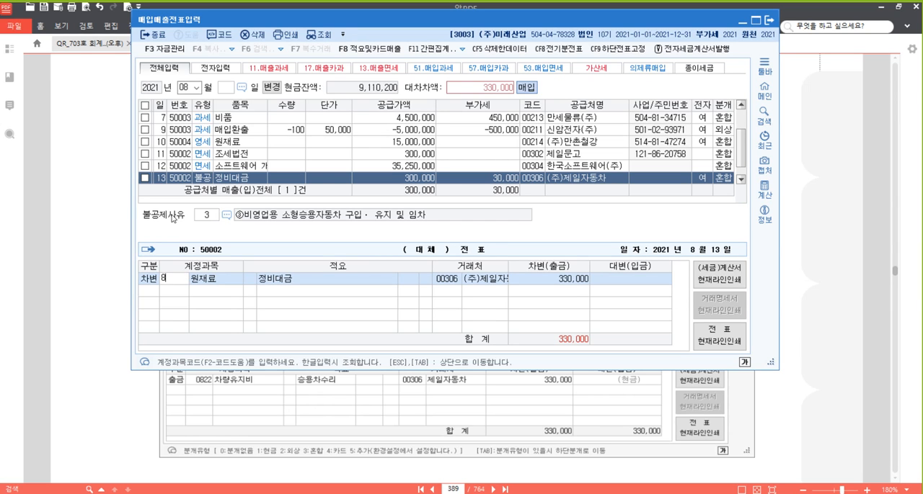
pyautogui.press('Return')
pyautogui.press('Return')
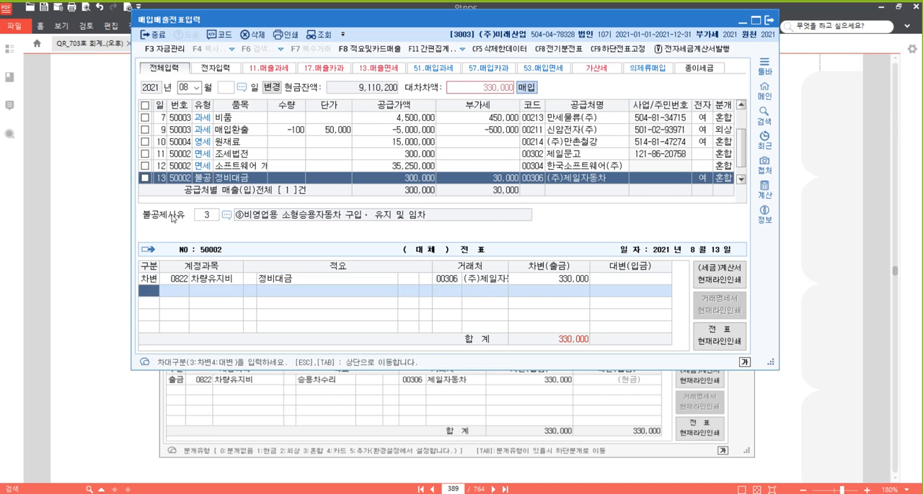
pyautogui.write('4101')
pyautogui.press('Return')
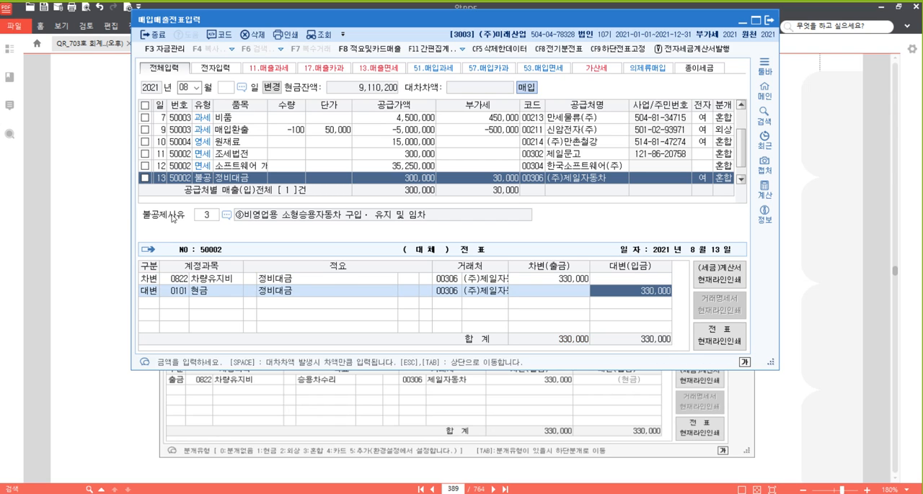
pyautogui.press('Return')
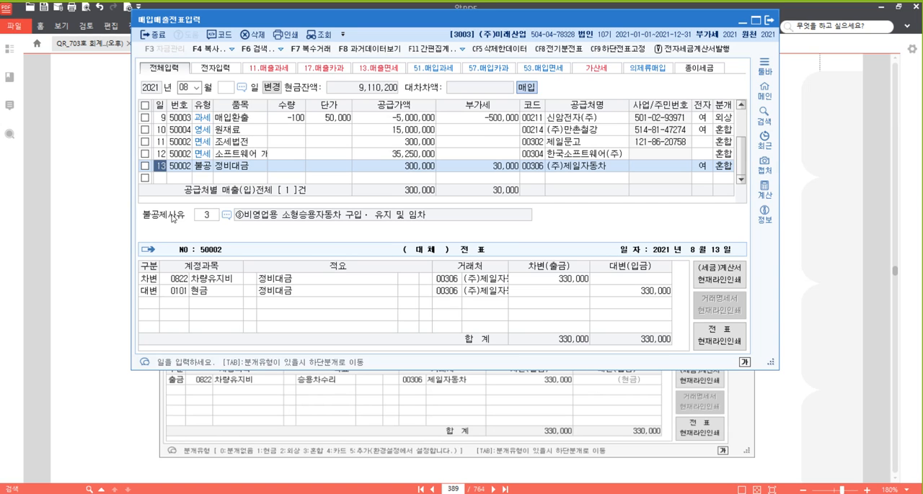
# - Switch to the textbook PDF and highlight 종이세금계산서 1매 in problem [30]
pyautogui.click(826, 297)
pyautogui.scroll(-5, 657, 299)
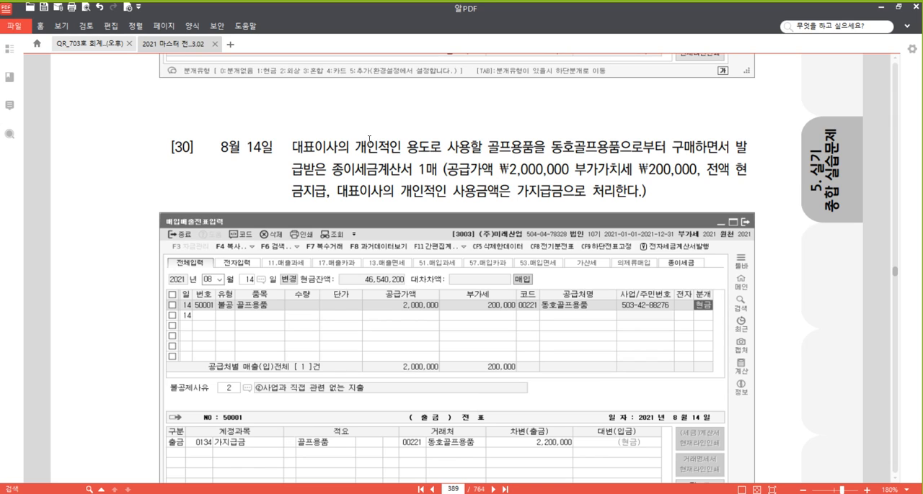
pyautogui.moveTo(332, 170); pyautogui.dragTo(433, 170)
pyautogui.rightClick(424, 167)
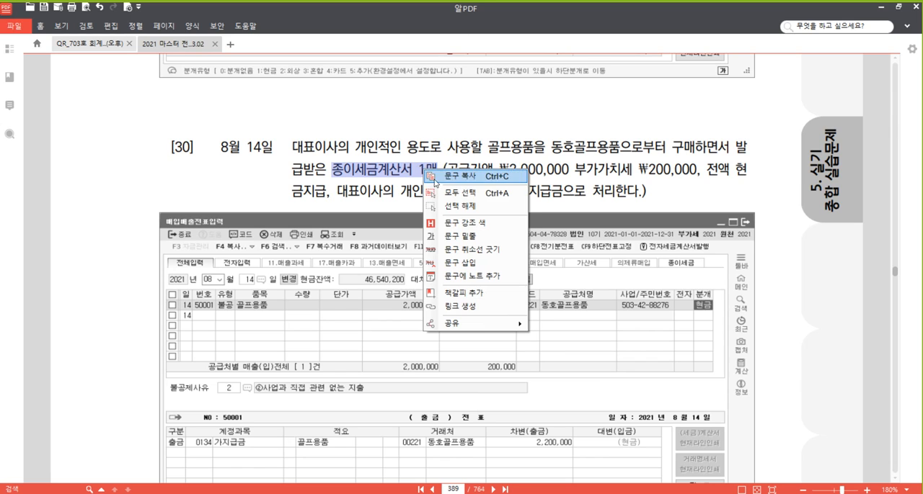
pyautogui.click(484, 225)
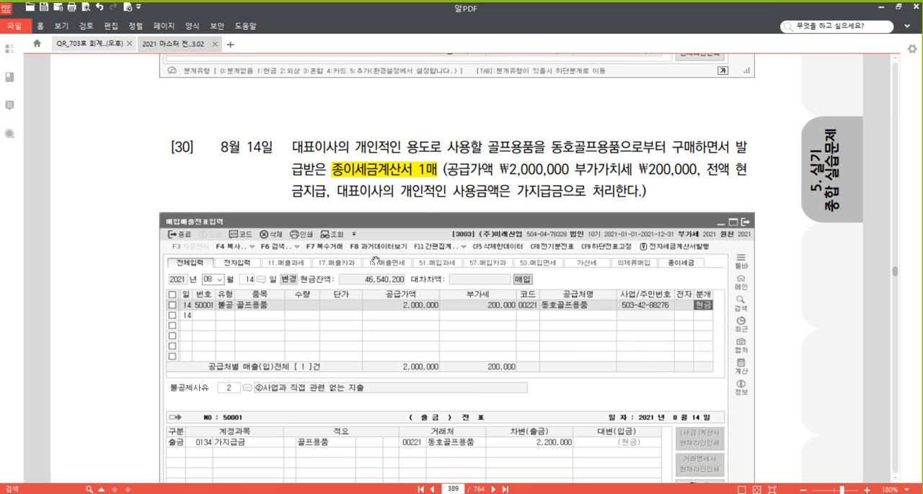
# - Switch back to the purchase/sales voucher entry program and start a type 54 불공 purchase voucher for August 14
pyautogui.click(315, 492)
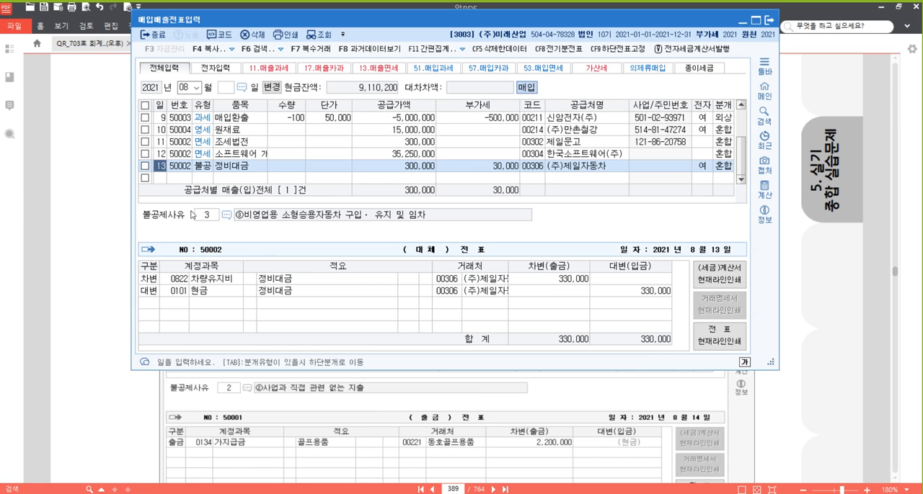
pyautogui.click(163, 179)
pyautogui.write('14')
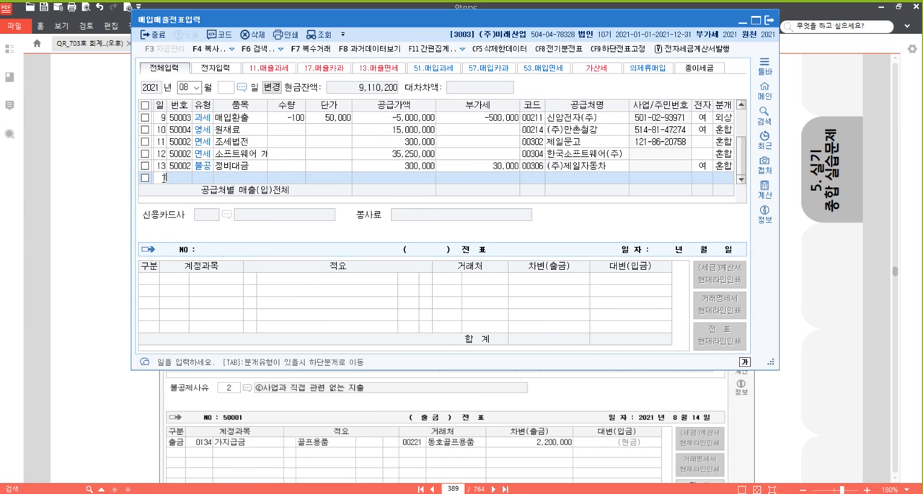
pyautogui.press('Return')
pyautogui.write('54')
pyautogui.press('Return')
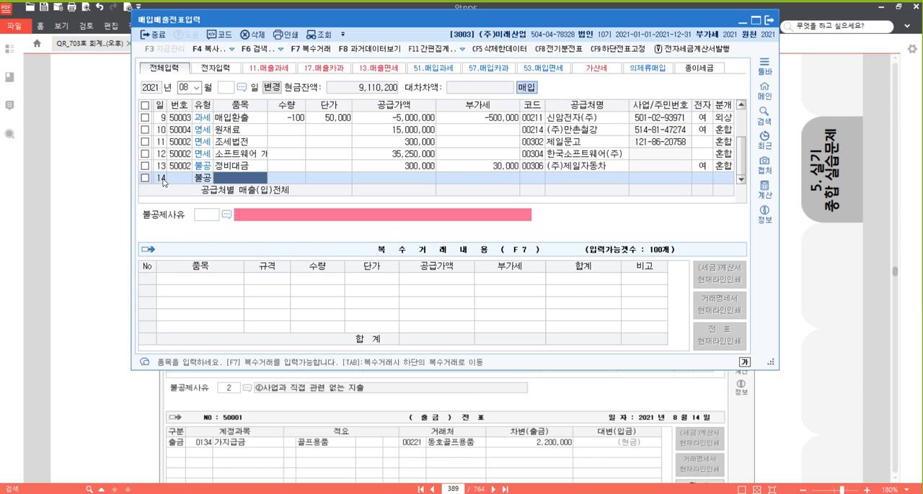
# - Enter item 골프용품 with supply value 2,000,000 and VAT 200,000 in the August 14 voucher
pyautogui.write('골프용품')
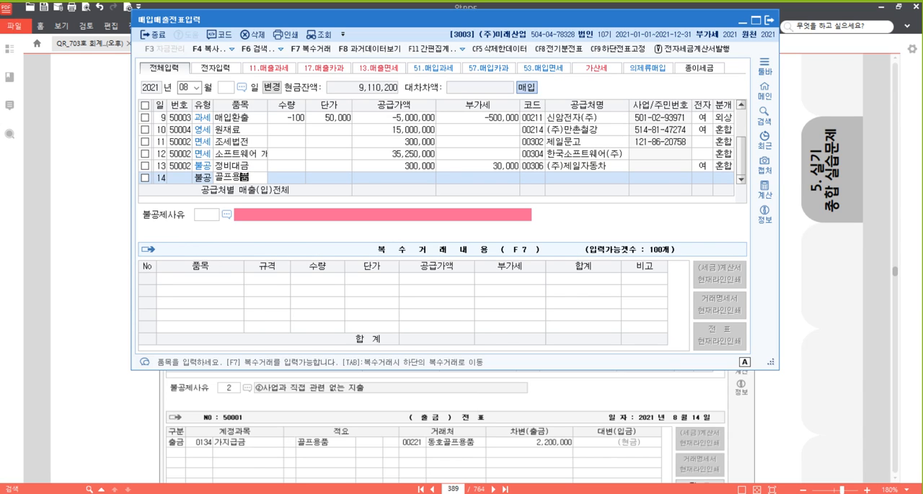
pyautogui.press('Return')
pyautogui.press('Return')
pyautogui.press('Return')
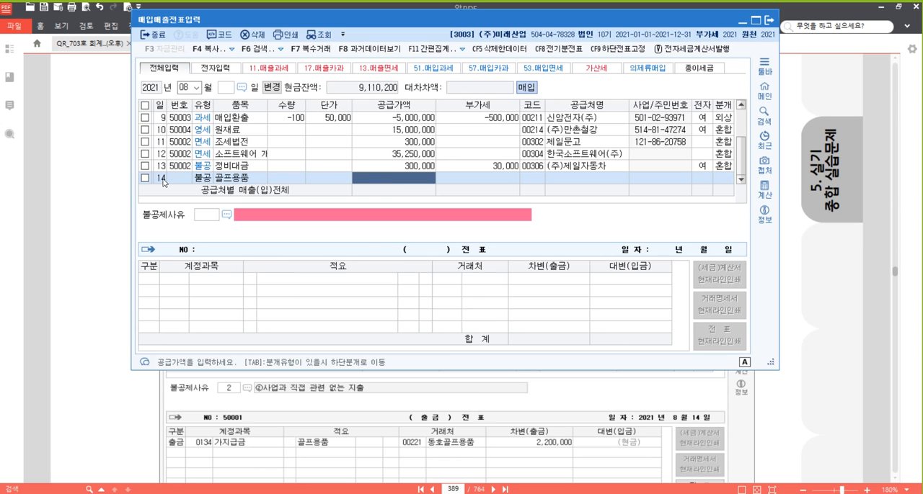
pyautogui.write('2000000')
pyautogui.press('Return')
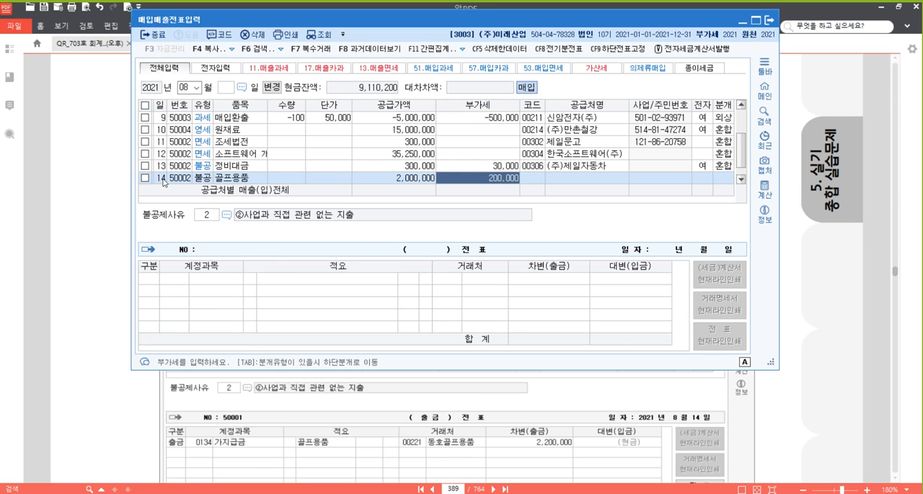
pyautogui.press('Return')
# - Select 동호골프용품 as supplier, leave the electronic invoice field blank, and choose non-deduction reason 2, ②사업과 직접 관련 없는 지출
pyautogui.write('동호')
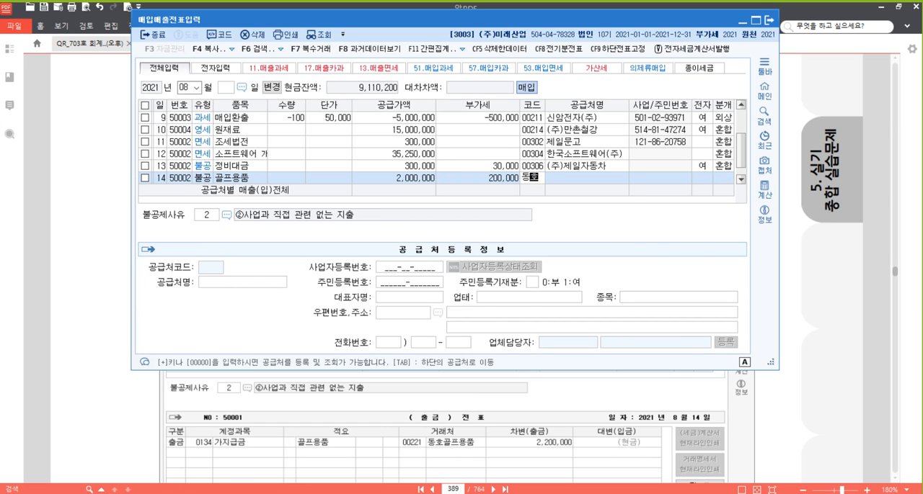
pyautogui.press('Return')
pyautogui.press('Return')
pyautogui.press('Return')
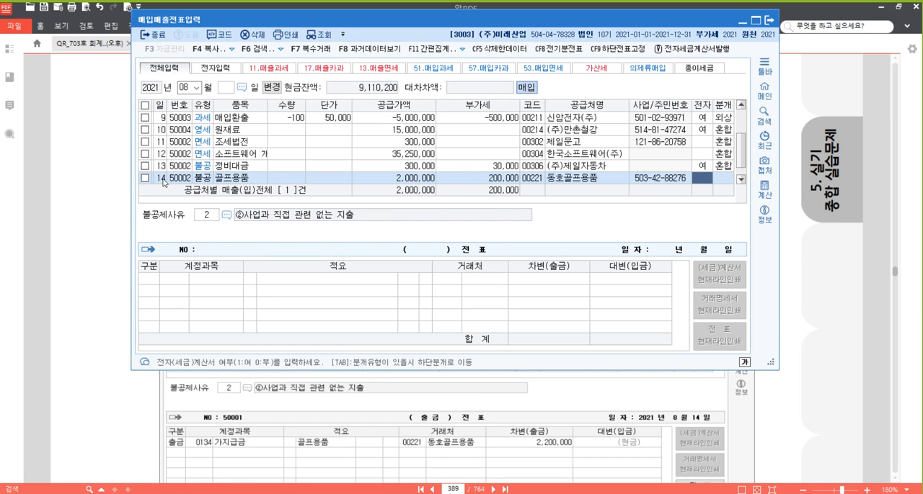
pyautogui.press('Return')
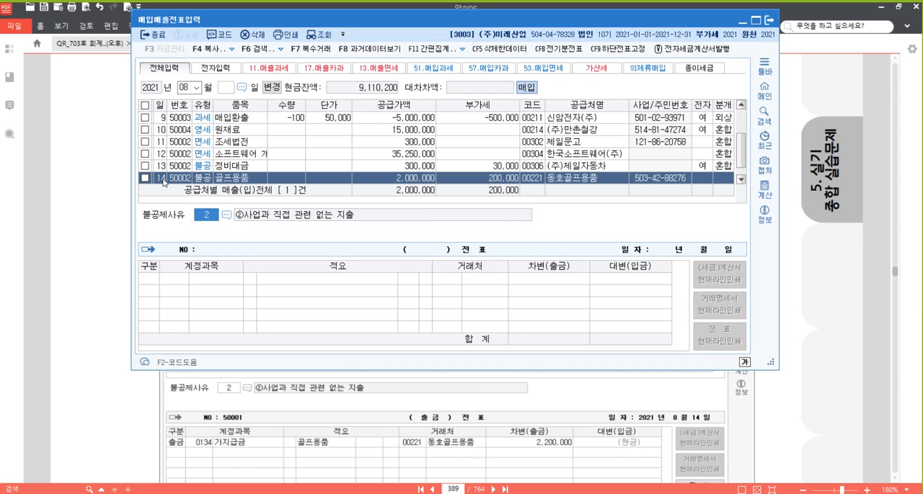
pyautogui.press('F2')
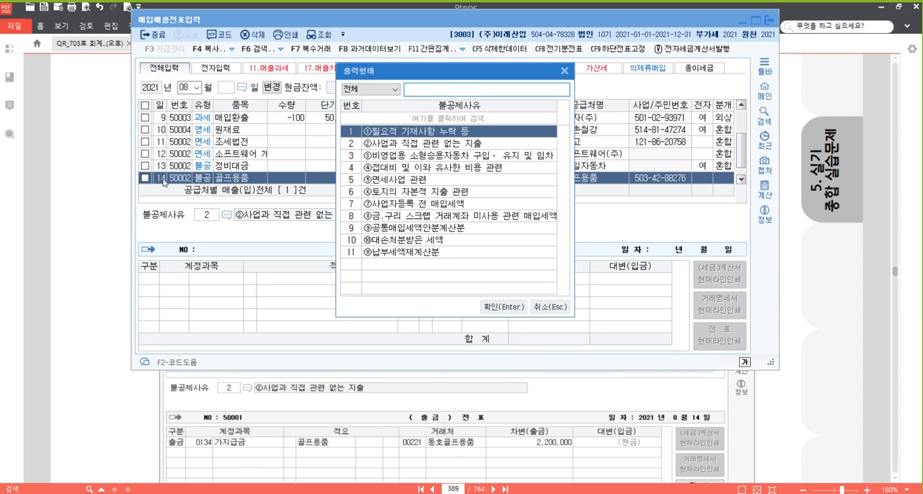
pyautogui.press('Down')
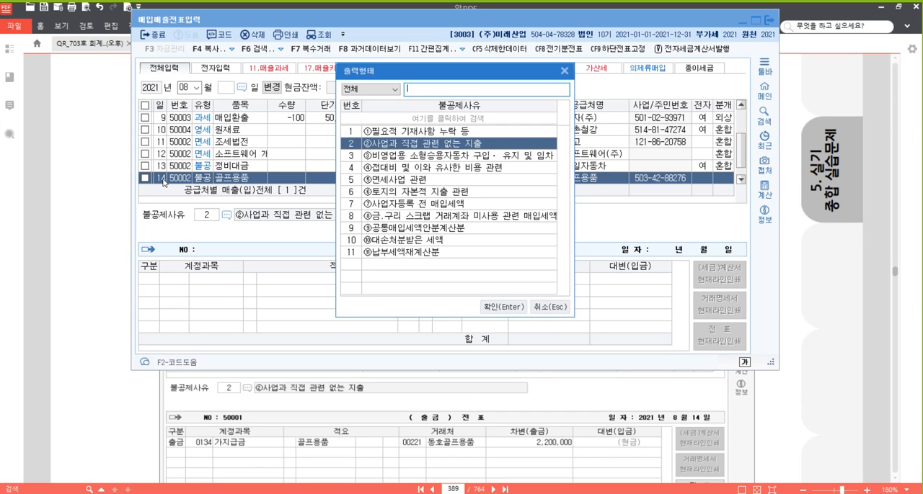
pyautogui.press('Return')
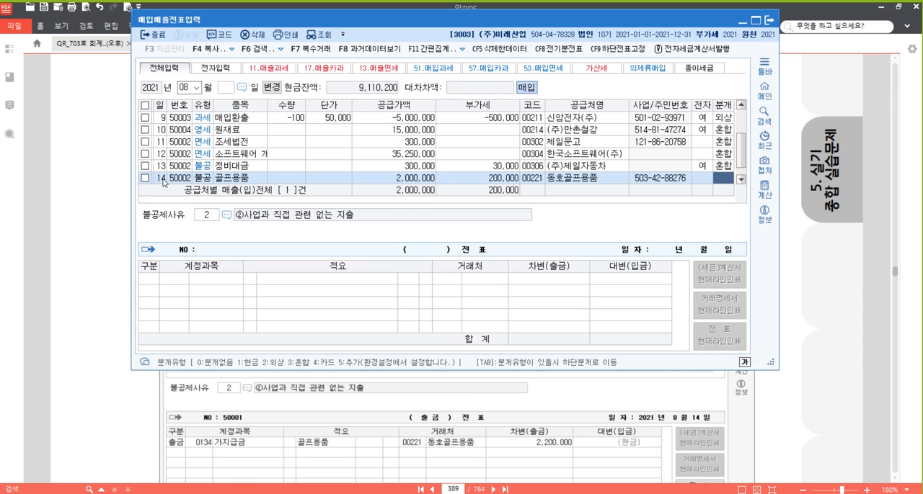
# - Set the August 14 voucher's journal type to 혼합 and change the debit account to 0134 가지급금
pyautogui.write('3')
pyautogui.press('Return')
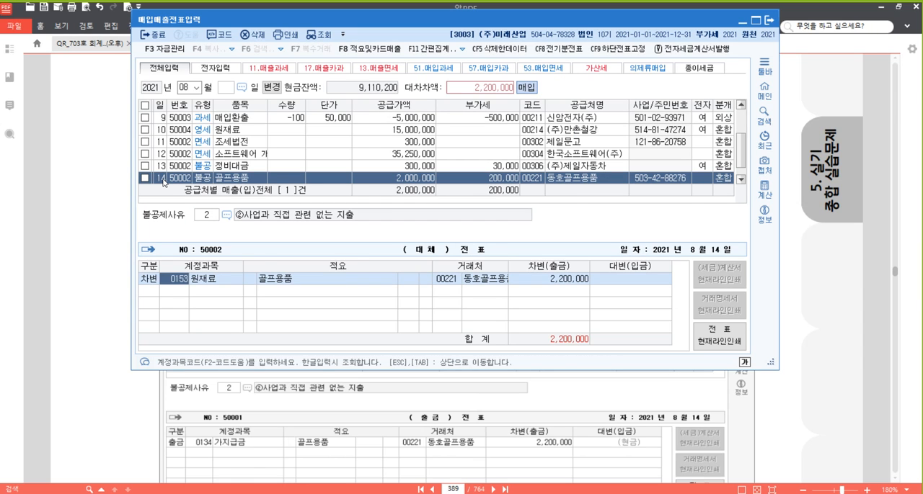
pyautogui.write('가지')
pyautogui.press('Return')
pyautogui.press('Return')
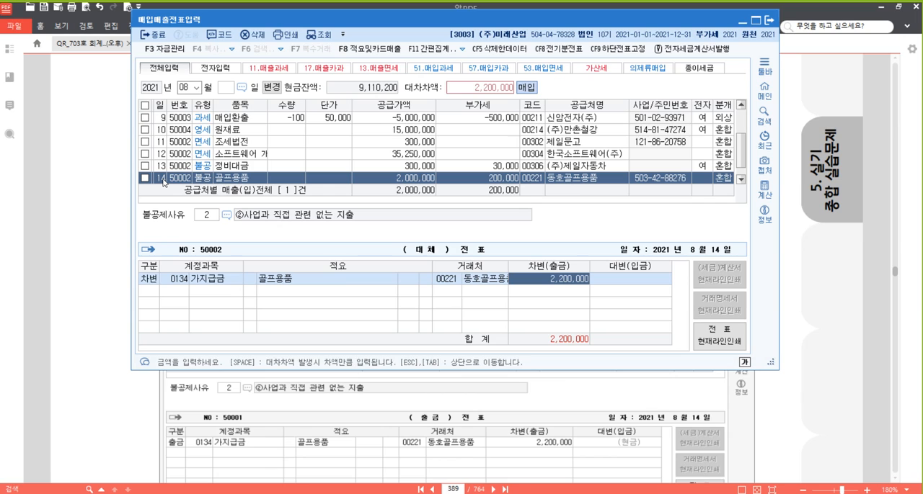
# - Register 대표이사 as a new 동시-type client with code 00500 and representative 대표이사 for the 가지급금 debit line
pyautogui.press('Left')
pyautogui.press('Left')
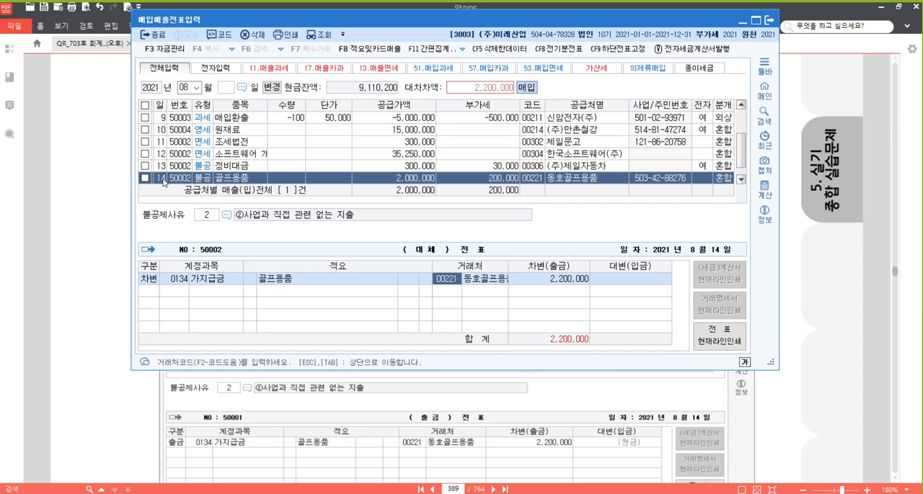
pyautogui.press('+')
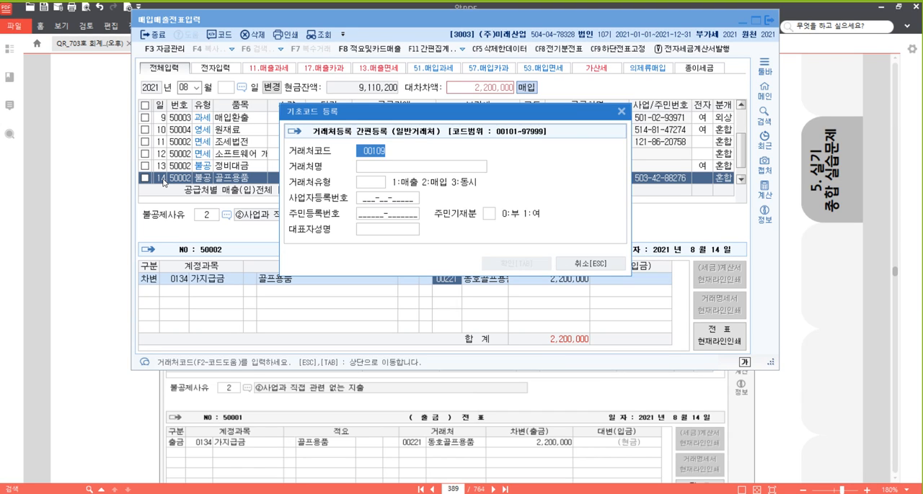
pyautogui.write('500')
pyautogui.press('Return')
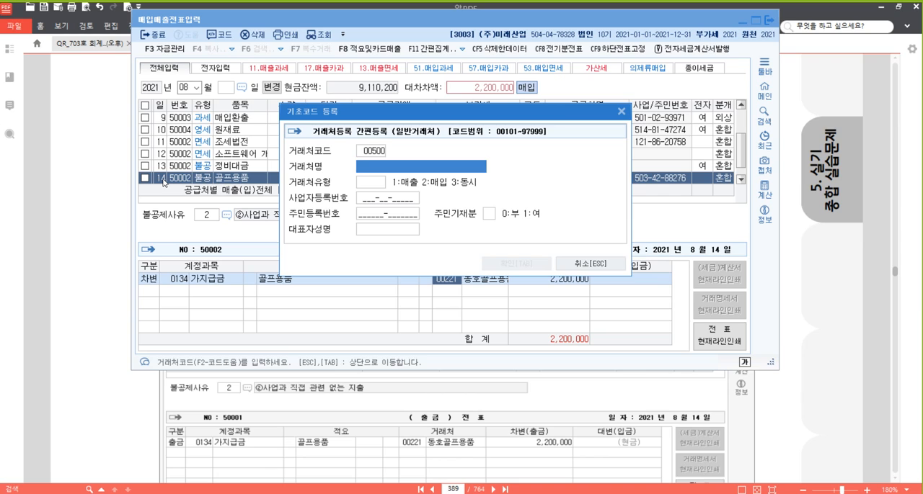
pyautogui.write('대표이사')
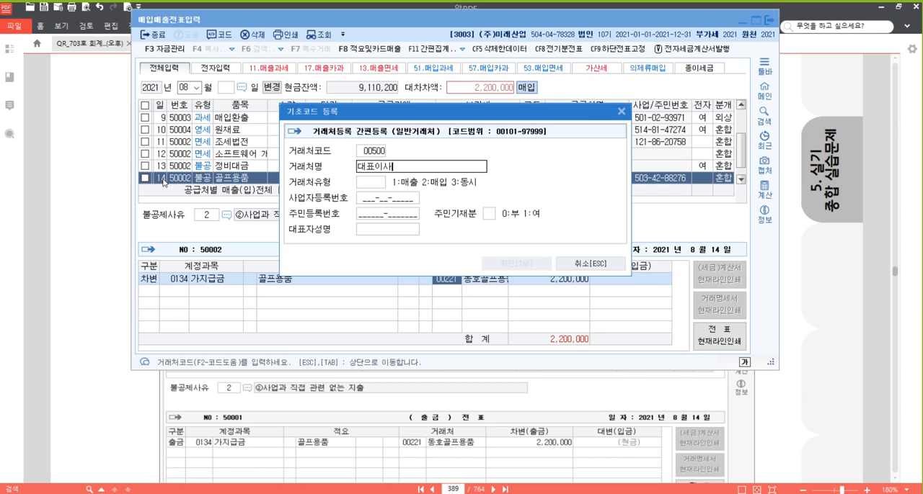
pyautogui.press('Return')
pyautogui.write('3')
pyautogui.press('Return')
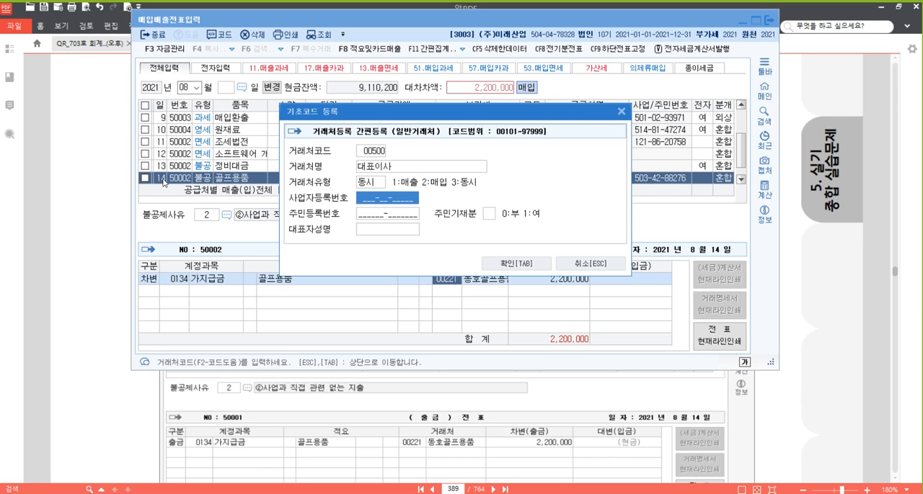
pyautogui.press('Return')
pyautogui.press('Return')
pyautogui.press('Return')
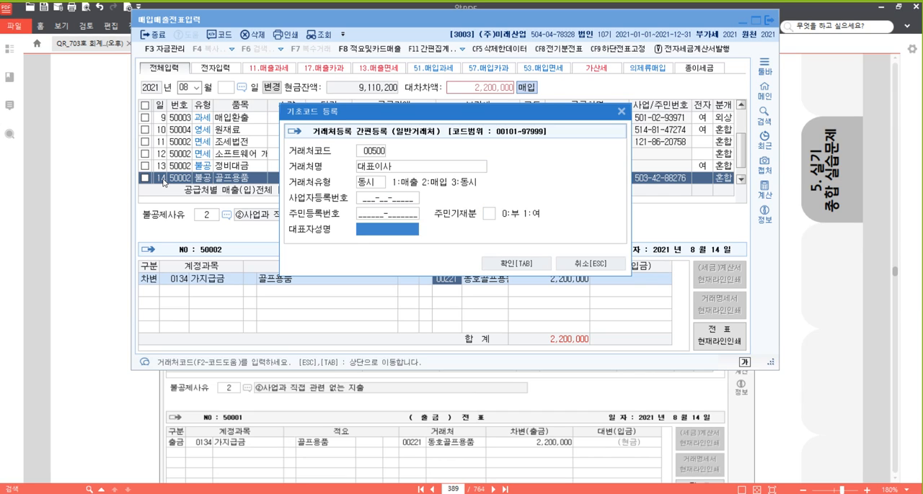
pyautogui.write('대표이사')
pyautogui.press('Return')
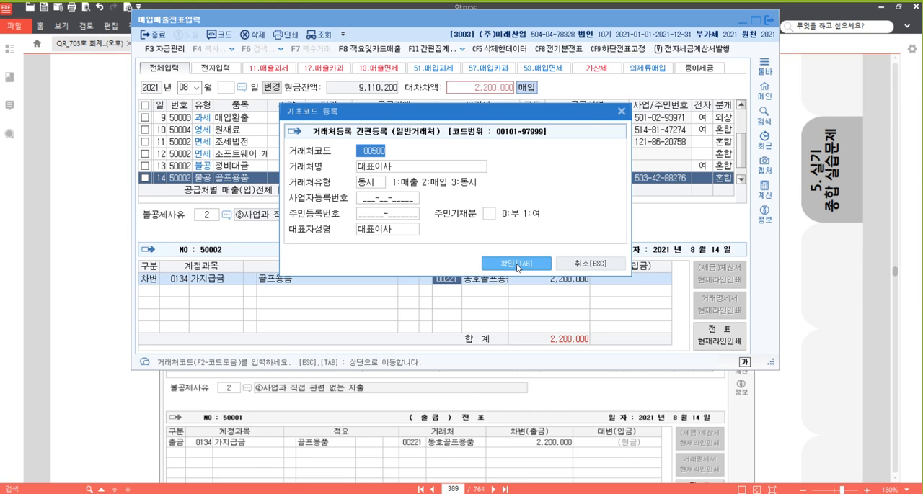
pyautogui.press('Return')
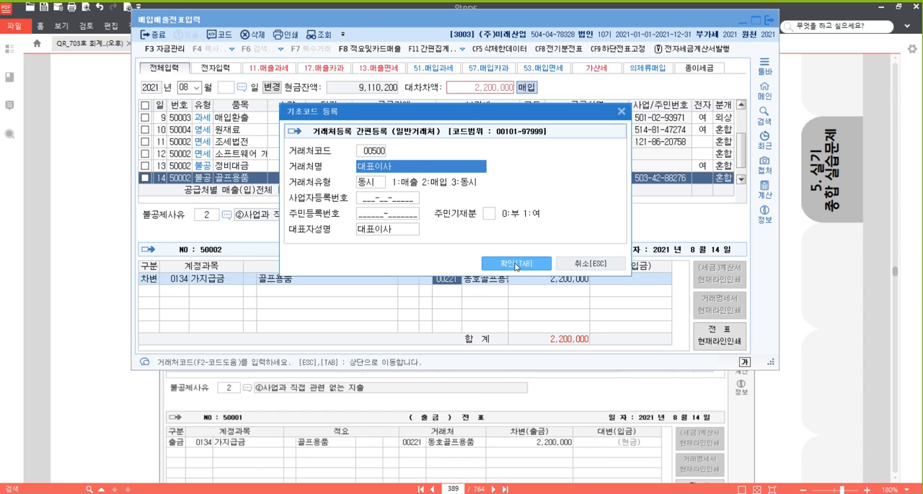
pyautogui.click(516, 265)
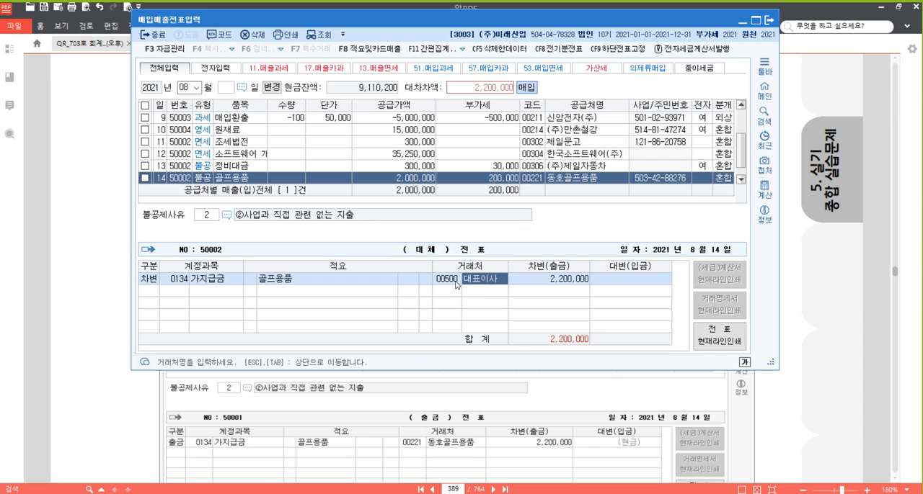
# - Complete the August 14 journal entry with a credit line to 0101 현금 for 2,200,000
pyautogui.press('Return')
pyautogui.press('Return')
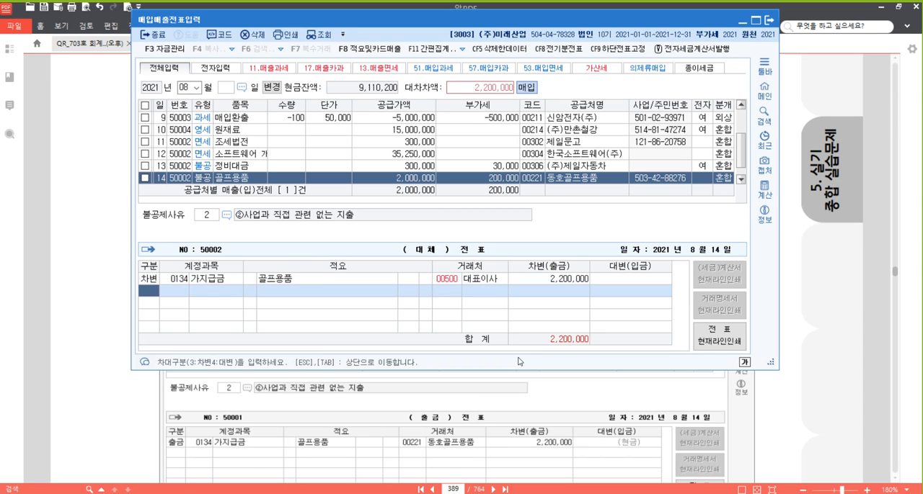
pyautogui.write('4')
pyautogui.press('Return')
pyautogui.write('101')
pyautogui.press('Return')
pyautogui.press('Return')
pyautogui.press('Up')
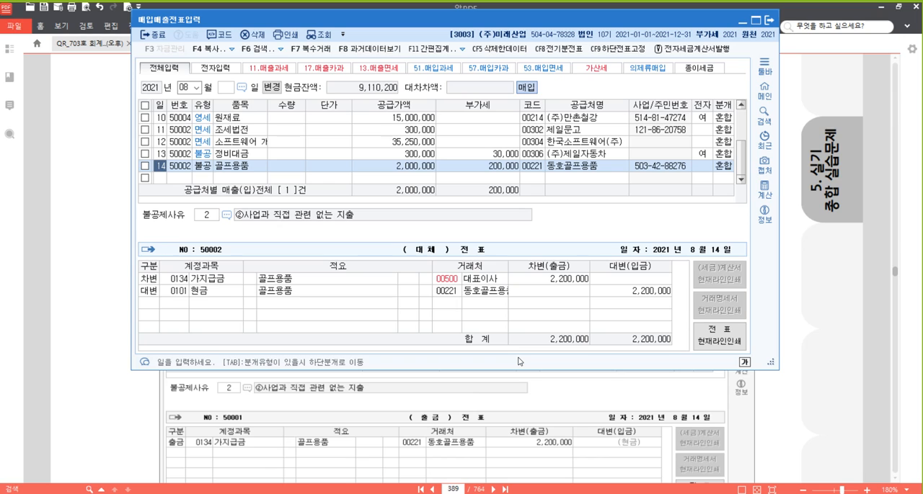
# - Switch to the textbook PDF, go to problem [31], and highlight the phrase 전자세금계산서를 발급받았다
pyautogui.click(843, 317)
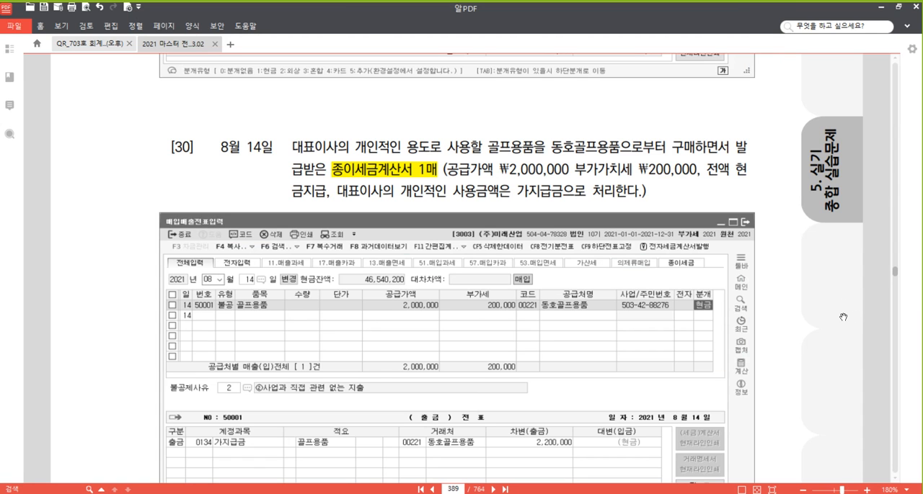
pyautogui.scroll(-10, 446, 239)
pyautogui.scroll(-2, 463, 228)
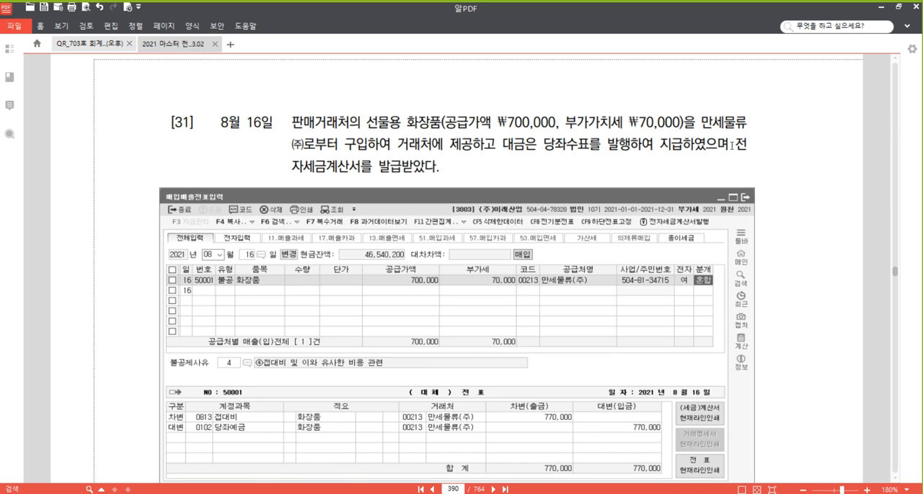
pyautogui.moveTo(733, 145); pyautogui.dragTo(568, 168)
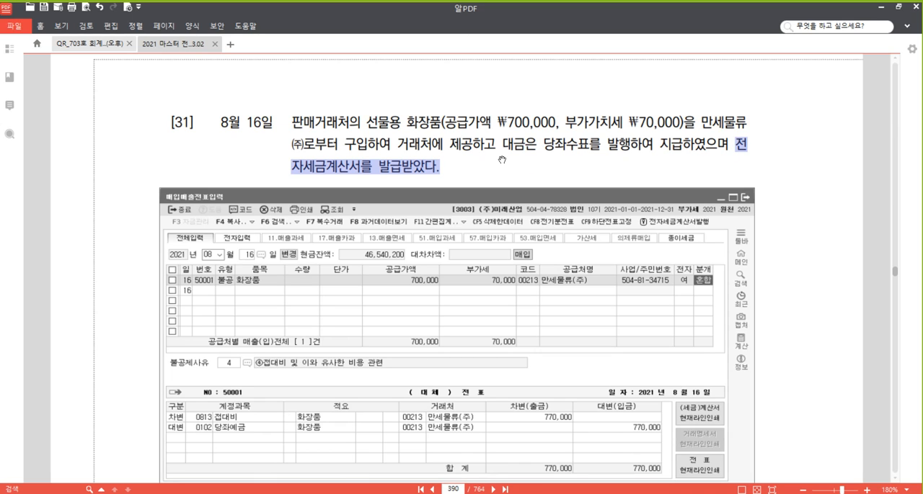
pyautogui.rightClick(431, 166)
pyautogui.click(486, 220)
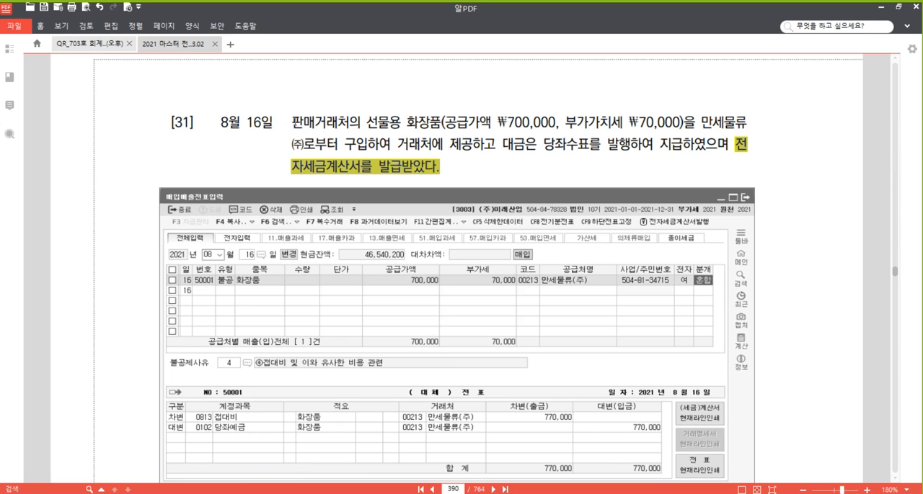
# - Highlight the phrase 판매거래처의 선물용 in problem [31]
pyautogui.moveTo(292, 123); pyautogui.dragTo(400, 124)
pyautogui.rightClick(384, 121)
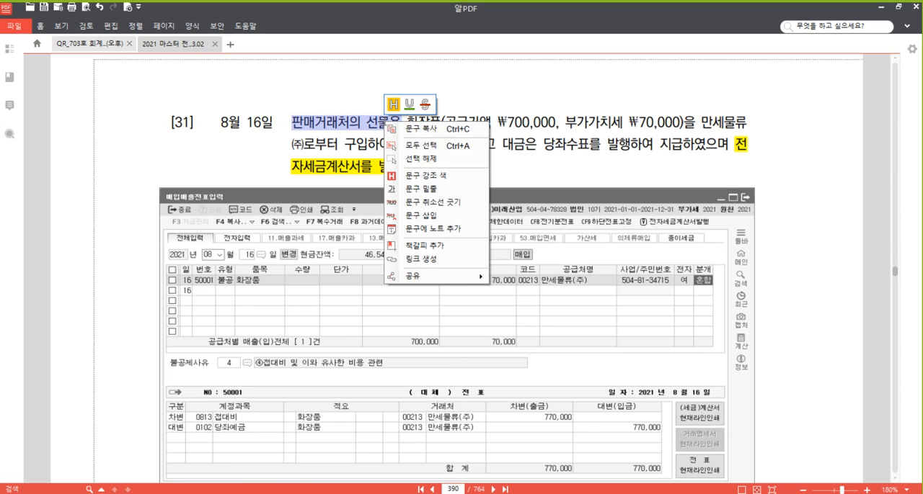
pyautogui.click(436, 175)
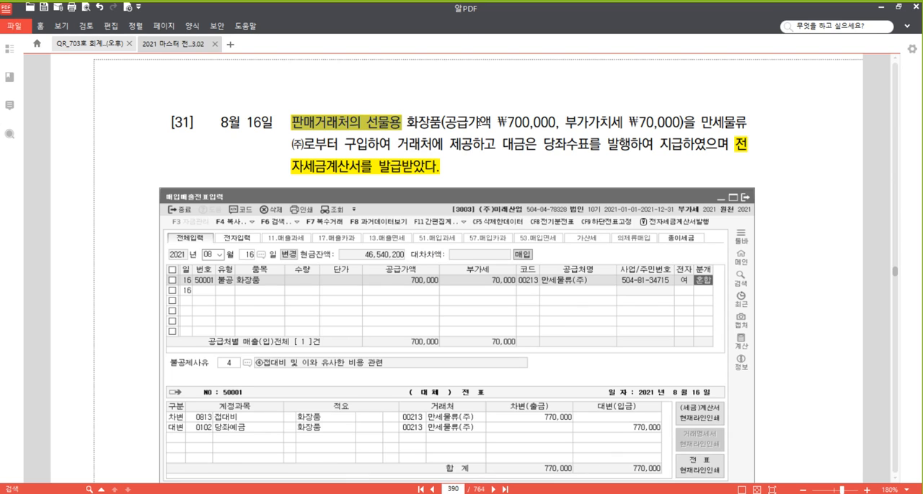
pyautogui.click(503, 123)
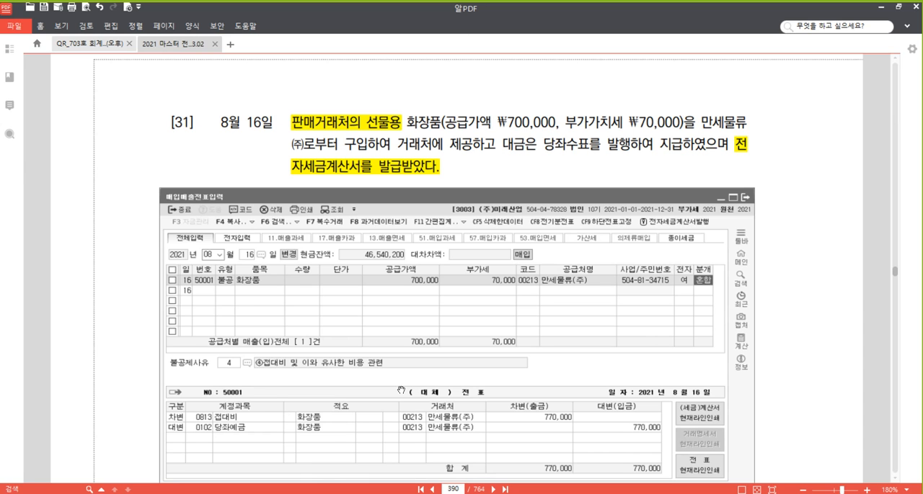
# - Return to the purchase/sales voucher window and start an August 16 voucher of type 54 불공 with item 화장품
pyautogui.hotkey('alt', 'Tab')
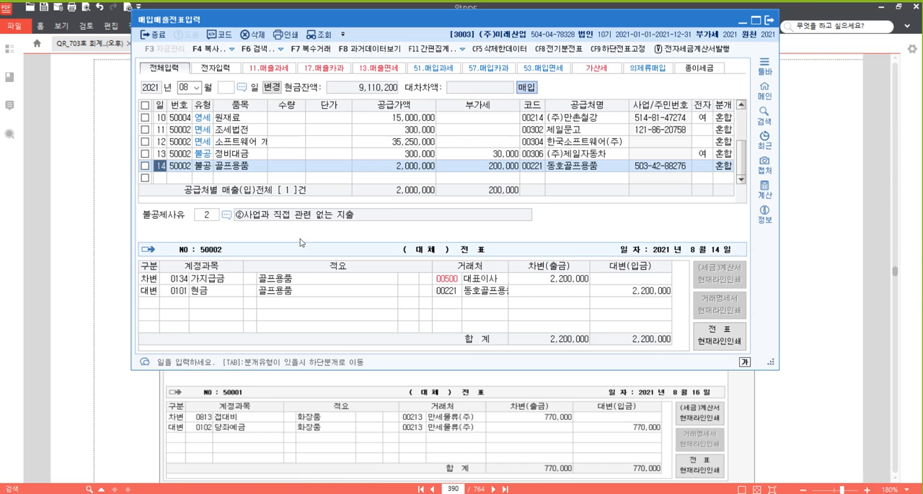
pyautogui.click(159, 179)
pyautogui.write('16')
pyautogui.press('Return')
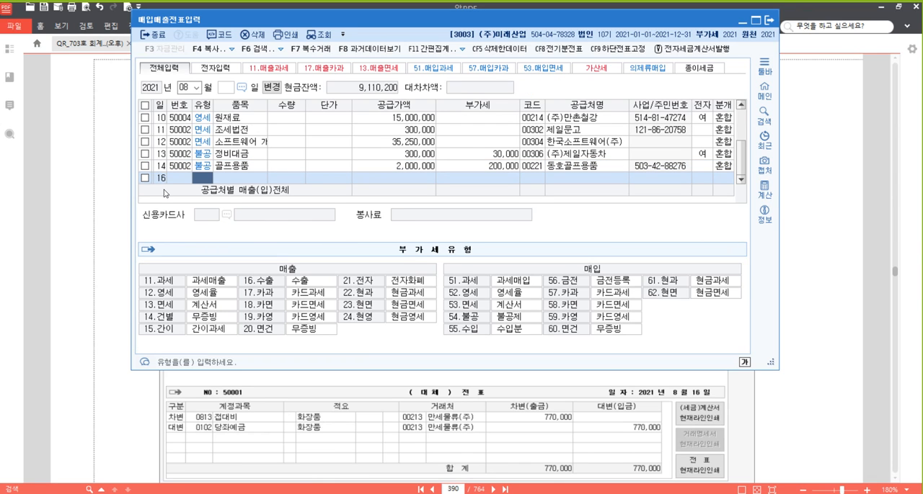
pyautogui.write('54')
pyautogui.press('Return')
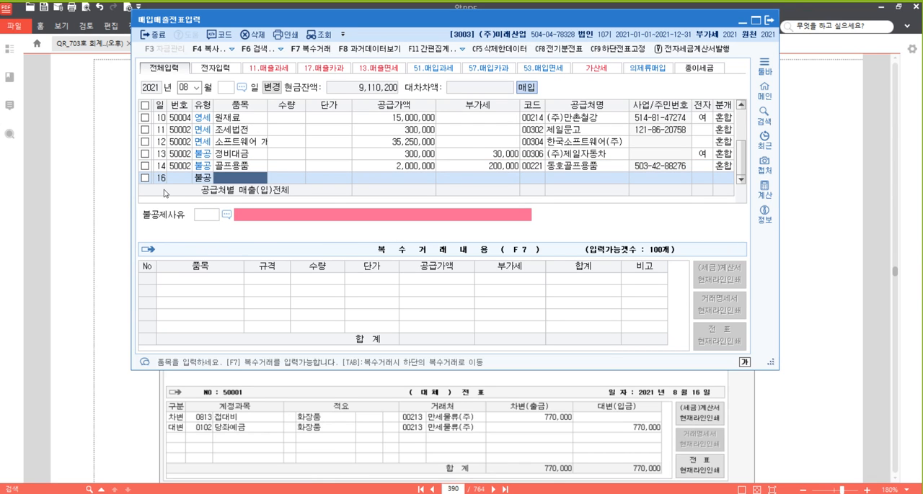
pyautogui.write('화정품화장품')
pyautogui.press('Return')
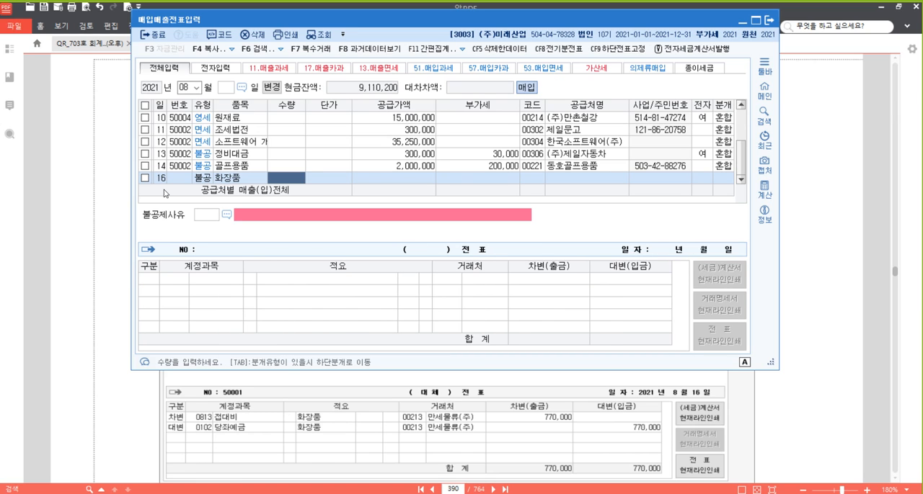
# - Leave the August 16 voucher's quantity and unit price blank and enter a supply amount of 700,000
pyautogui.press('Return')
pyautogui.press('Return')
pyautogui.write('7000000')
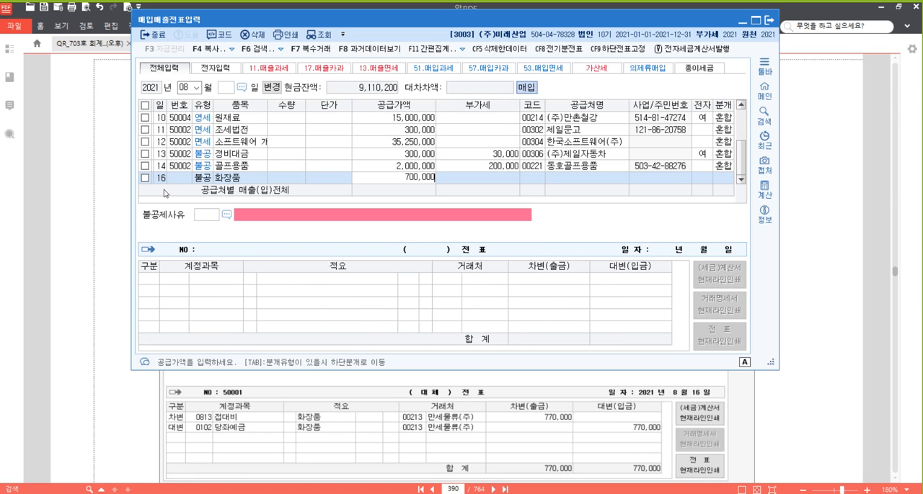
pyautogui.press('Return')
pyautogui.press('Return')
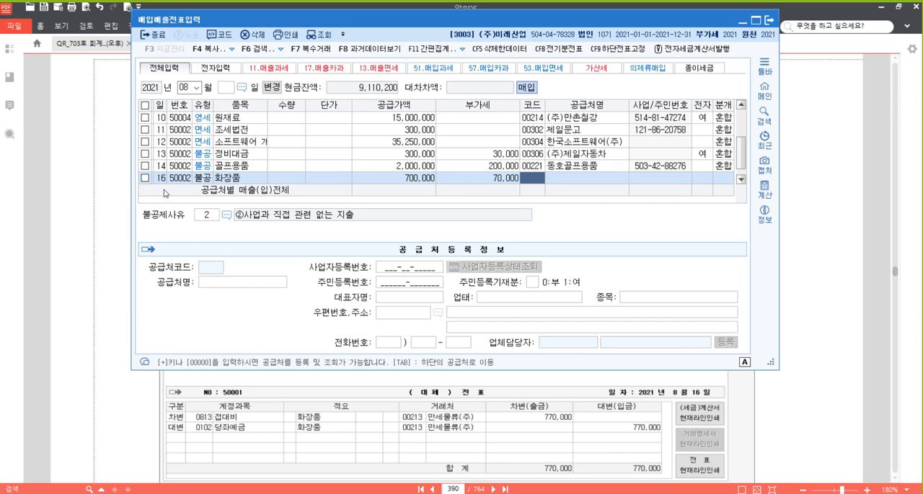
# - Select 만세물류(주) as supplier, mark the invoice as electronic (여), and choose non-deduction reason 4, ④접대비 및 이와 유사한 비용 관련
pyautogui.write('만세')
pyautogui.press('Return')
pyautogui.press('Return')
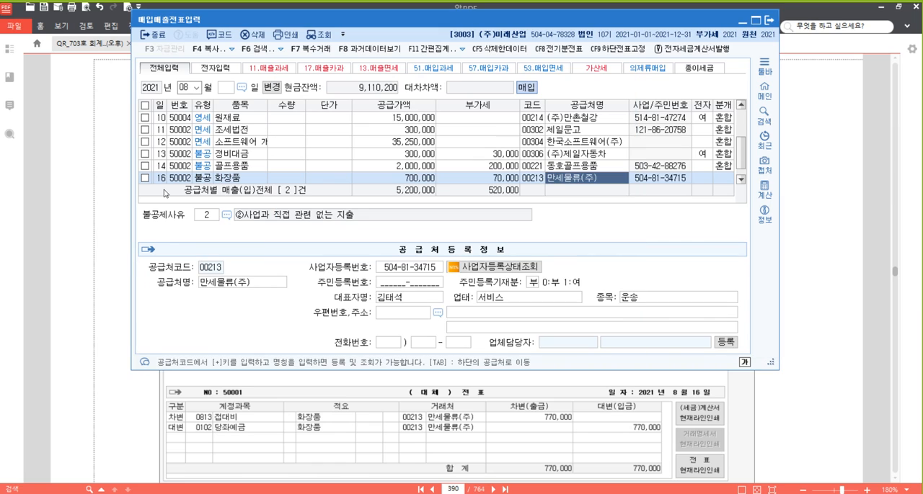
pyautogui.press('Return')
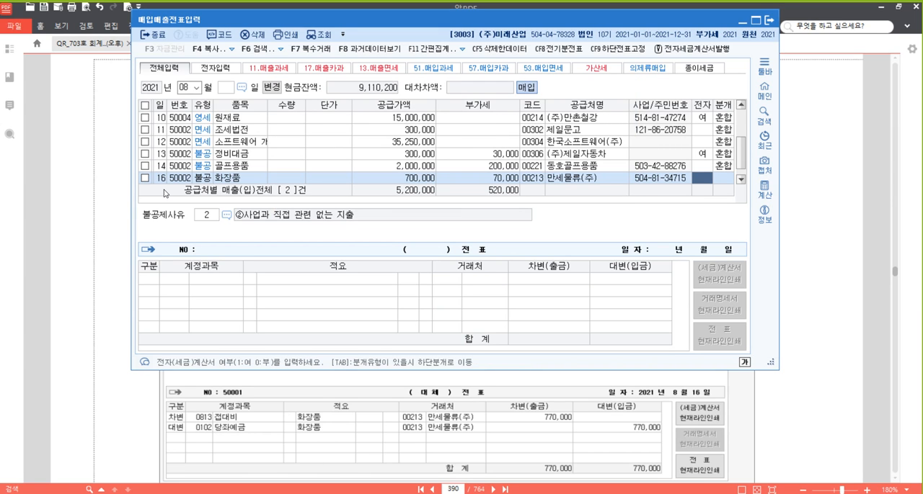
pyautogui.write('1')
pyautogui.press('Return')
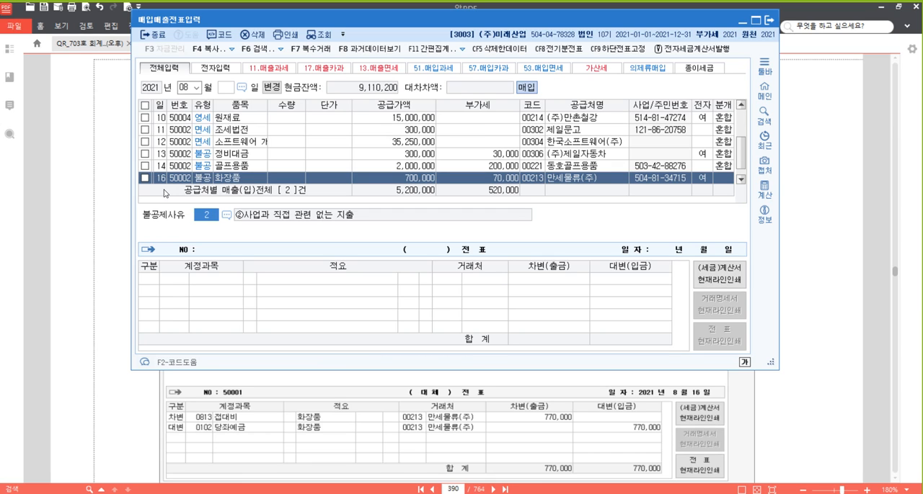
pyautogui.write('4')
pyautogui.press('Return')
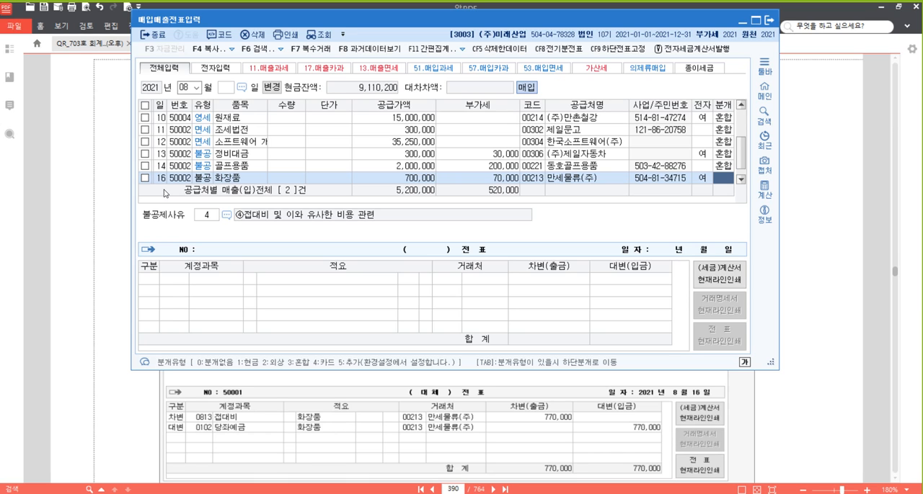
# - Set the journal type to 혼합, debit 0813 접대비, and credit 0102 당좌예금 for 770,000 to complete the August 16 voucher
pyautogui.write('3')
pyautogui.press('Return')
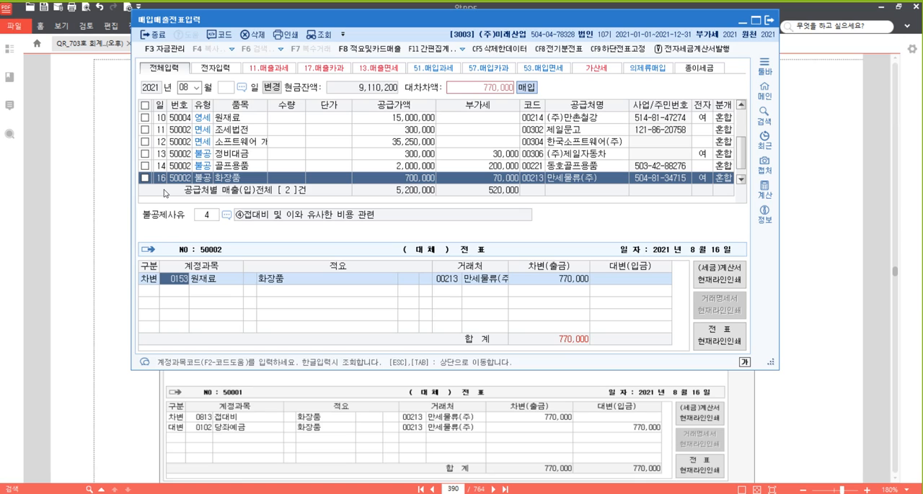
pyautogui.write('813')
pyautogui.press('Return')
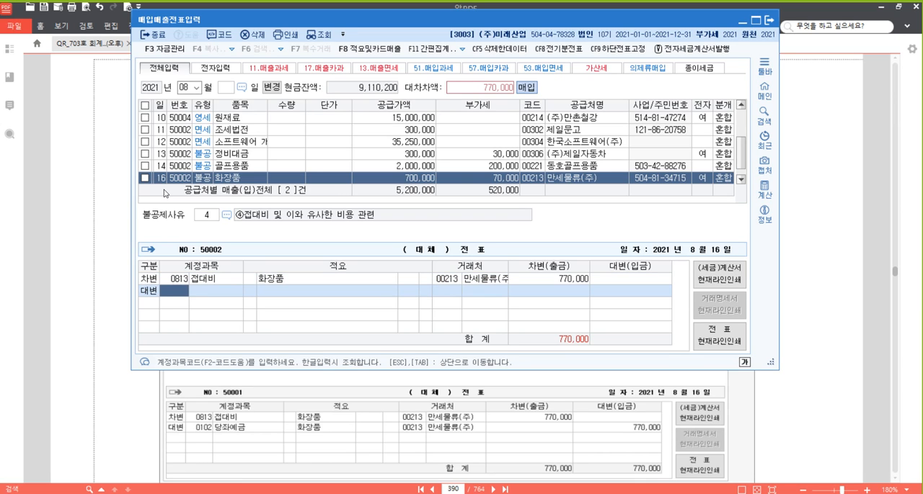
pyautogui.write('102')
pyautogui.press('Return')
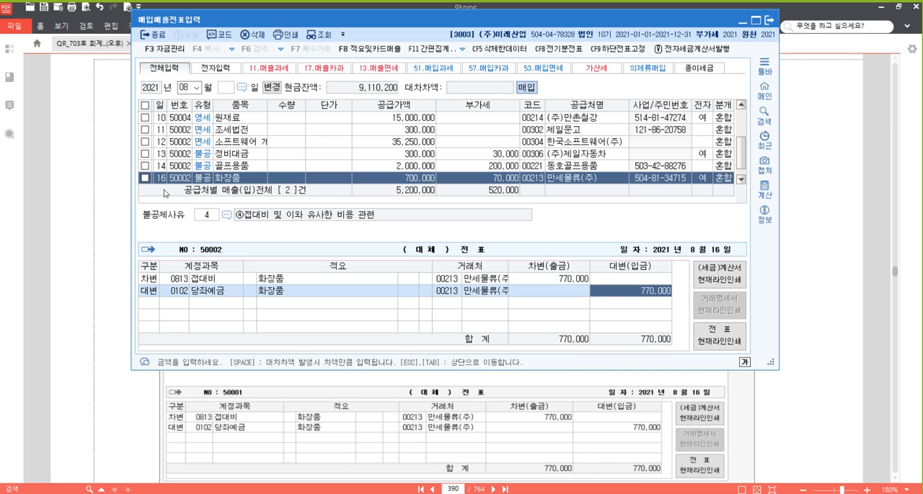
pyautogui.press('Return')
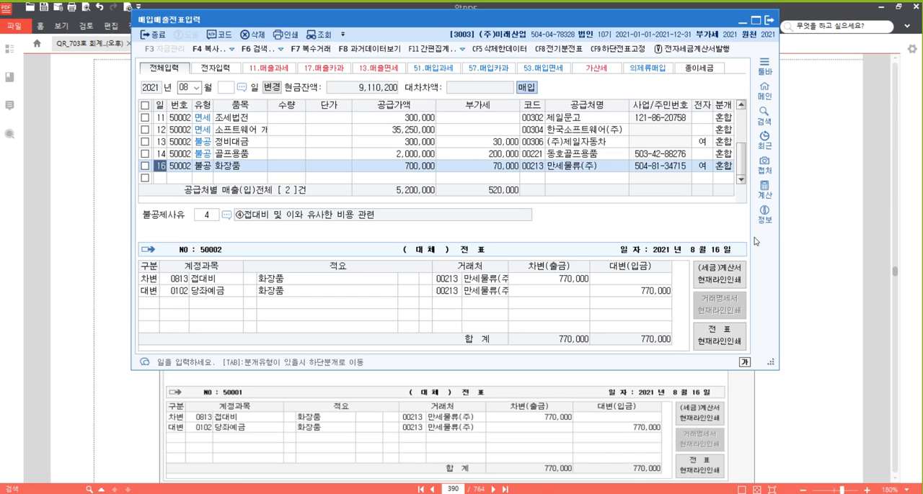
# - Switch to the textbook PDF and bring up problem [32], the August 17 import of A재료
pyautogui.click(823, 312)
pyautogui.scroll(-5, 297, 303)
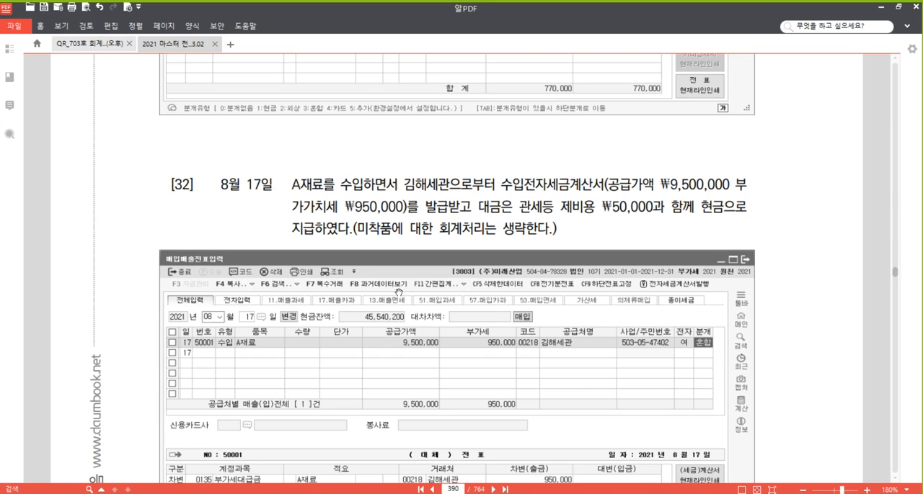
pyautogui.scroll(-2, 264, 227)
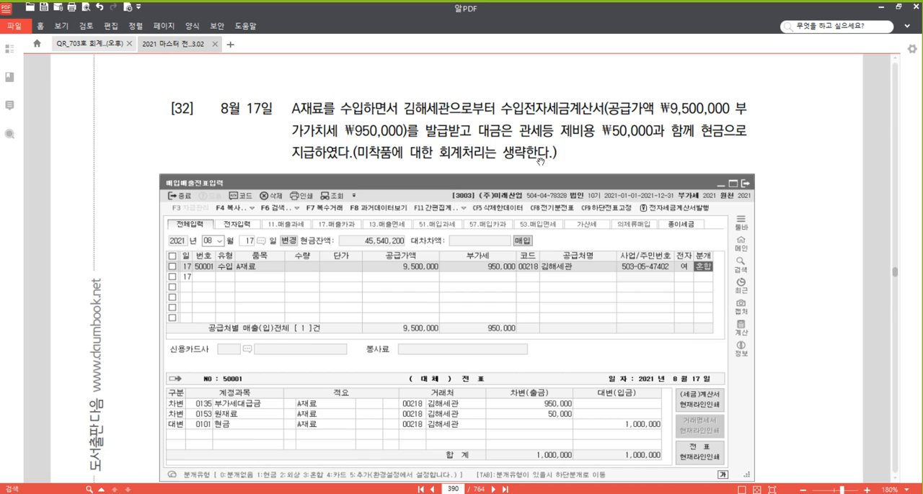
# - Highlight 수입전자세금계산서 and A재료 in the text of problem [32]
pyautogui.moveTo(501, 109); pyautogui.dragTo(604, 110)
pyautogui.rightClick(588, 104)
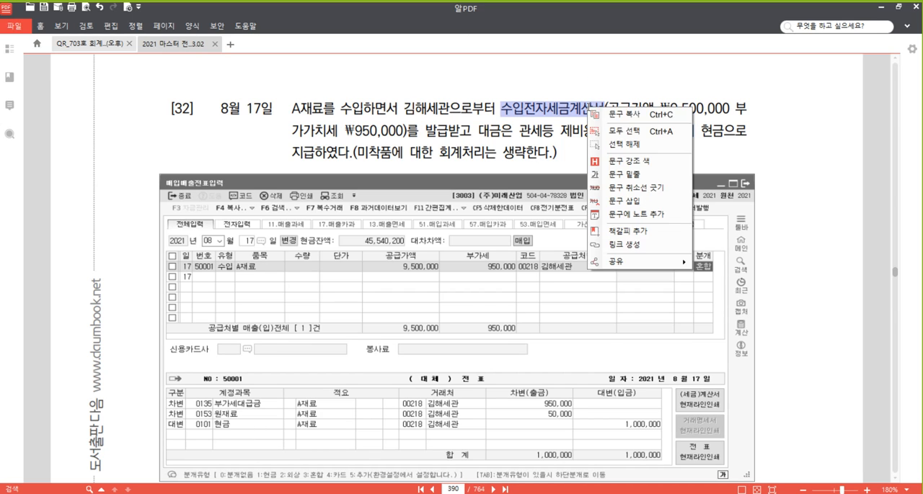
pyautogui.click(646, 164)
pyautogui.moveTo(290, 110); pyautogui.dragTo(323, 110)
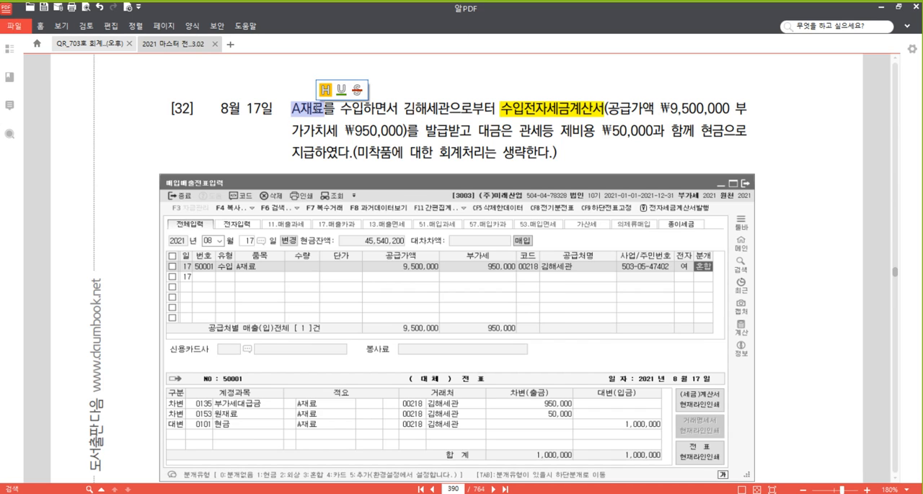
pyautogui.rightClick(314, 107)
pyautogui.click(377, 163)
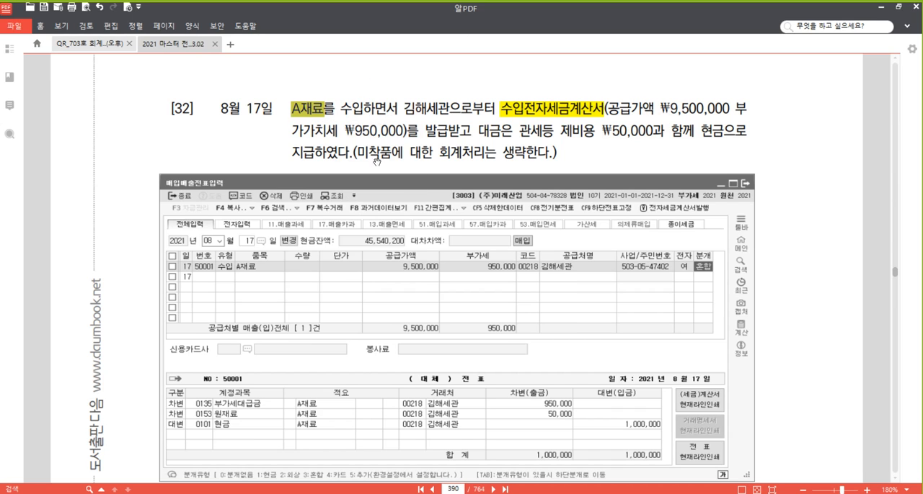
pyautogui.click(424, 109)
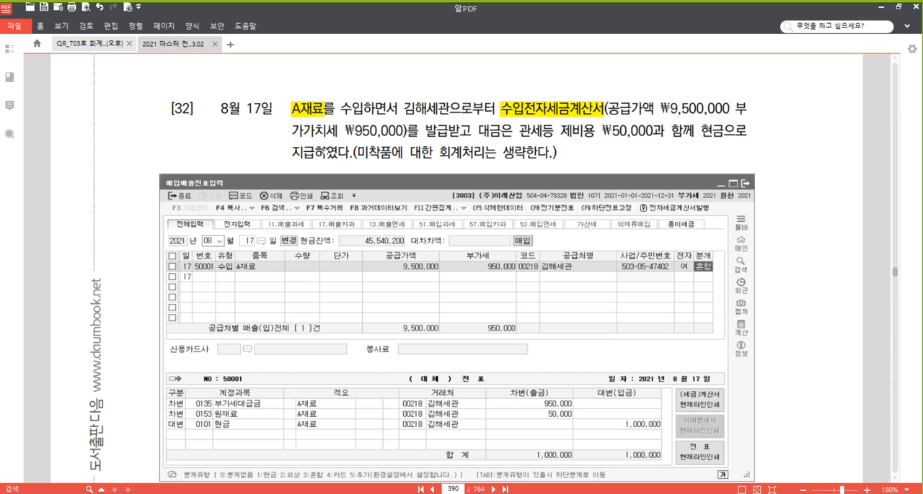
# - Switch to the 매입매출전표입력 window and start an August 17 voucher of type 55 (수입) for the item A재료
pyautogui.click(280, 490)
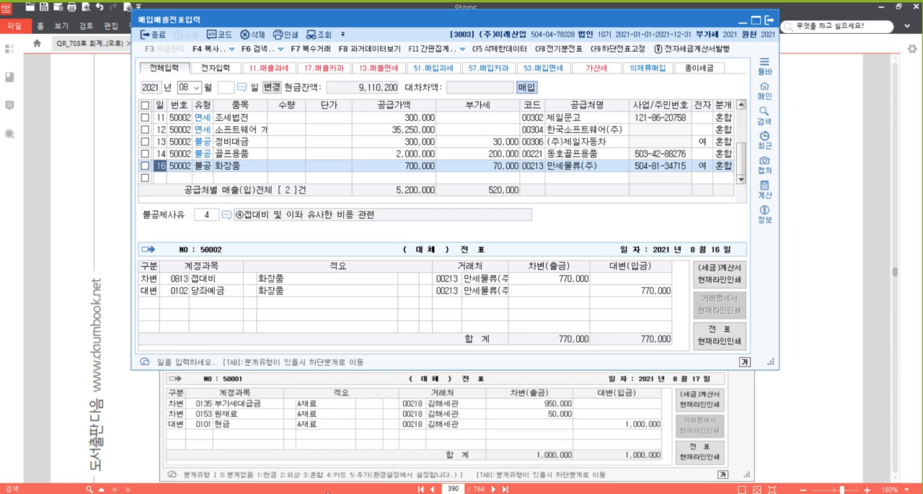
pyautogui.click(161, 180)
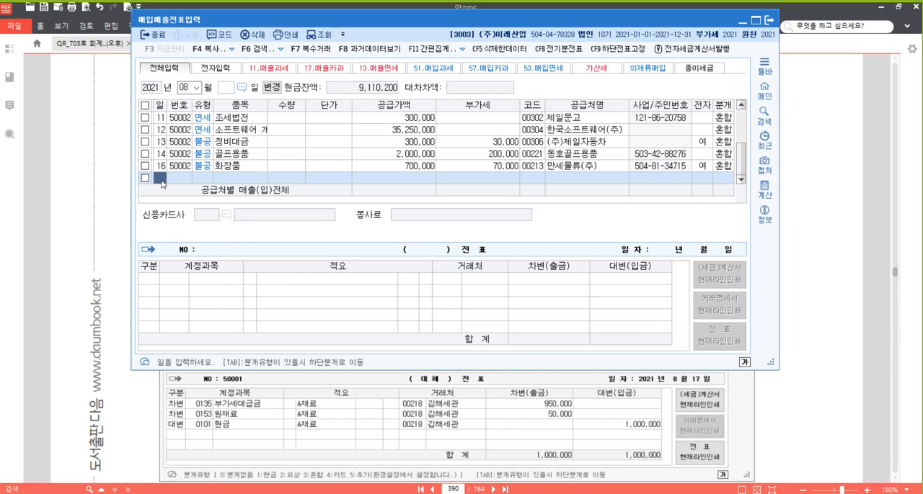
pyautogui.write('17')
pyautogui.press('Return')
pyautogui.write('55')
pyautogui.press('Return')
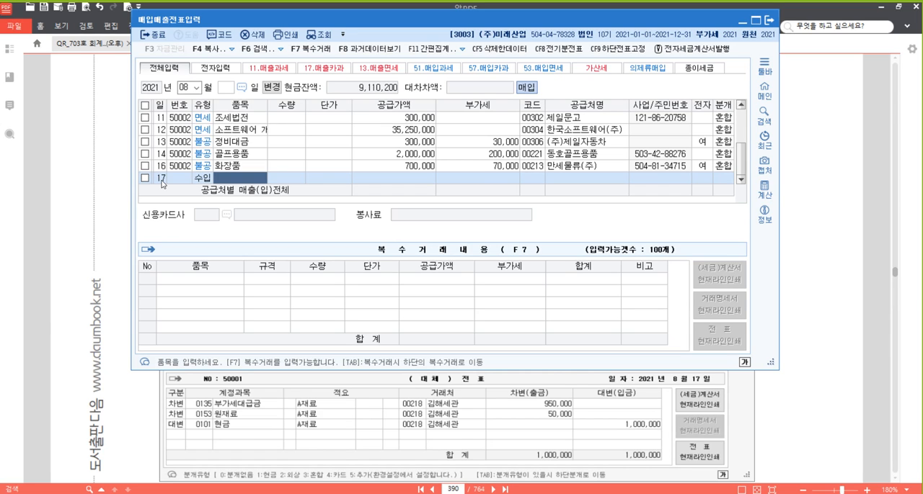
pyautogui.write('A재료')
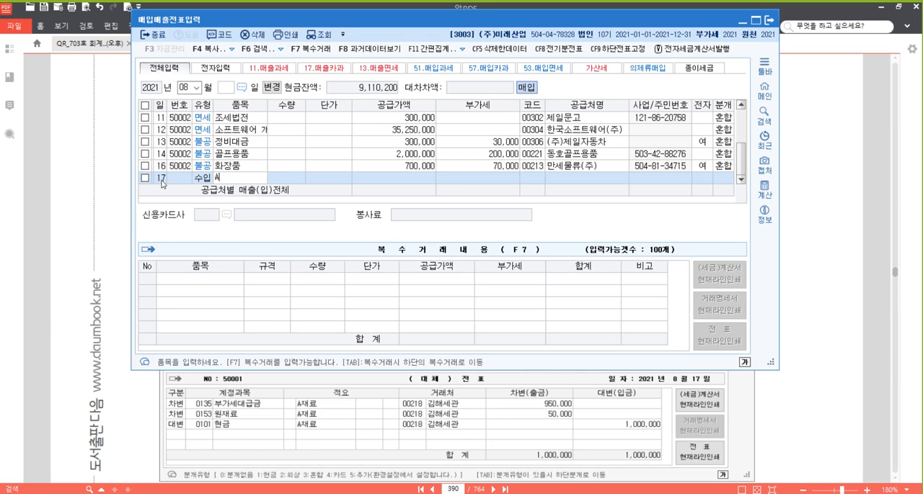
# - Leave the August 17 voucher's quantity and unit price blank and enter a supply amount of 9,500,000
pyautogui.press('Return')
pyautogui.press('Return')
pyautogui.press('Return')
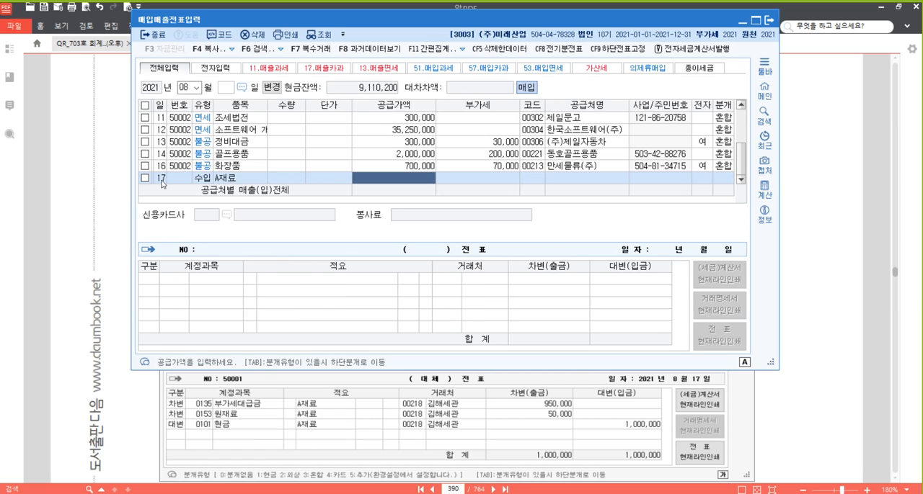
pyautogui.write('9500000')
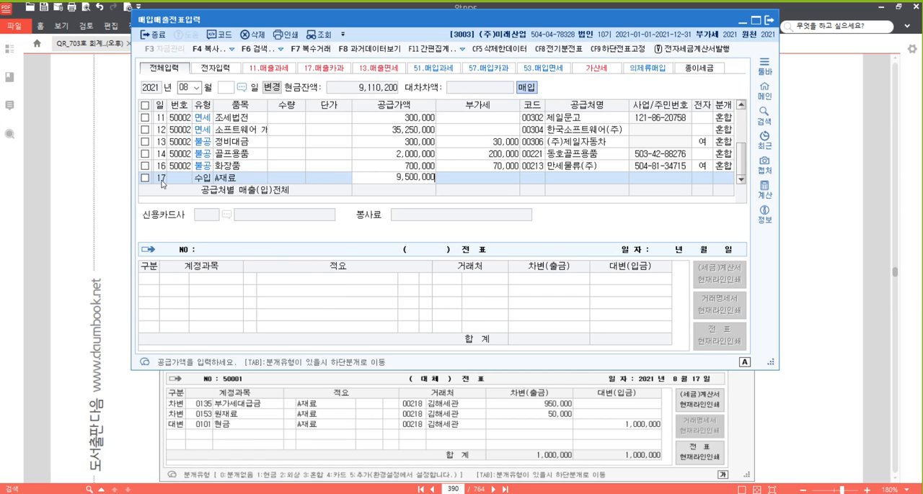
pyautogui.press('Return')
# - Select 김해세관 as the August 17 voucher's supplier and mark the tax invoice as electronic (여)
pyautogui.press('Return')
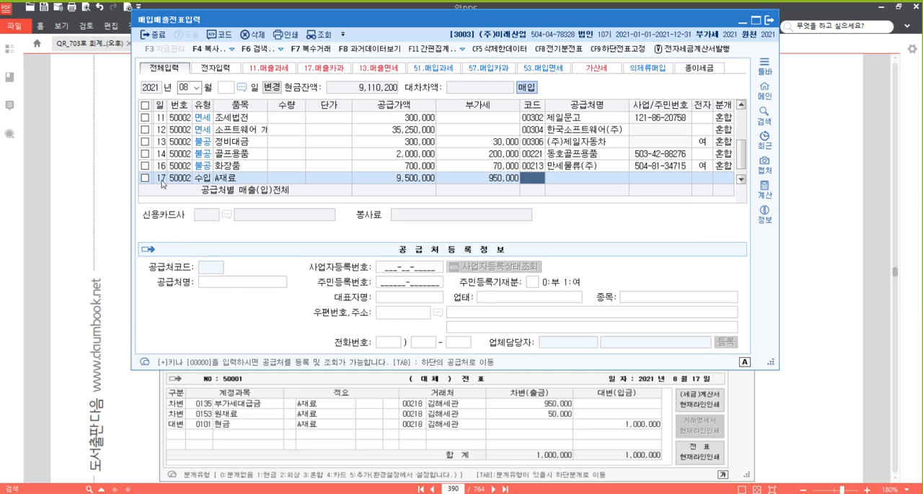
pyautogui.write('김해')
pyautogui.press('Return')
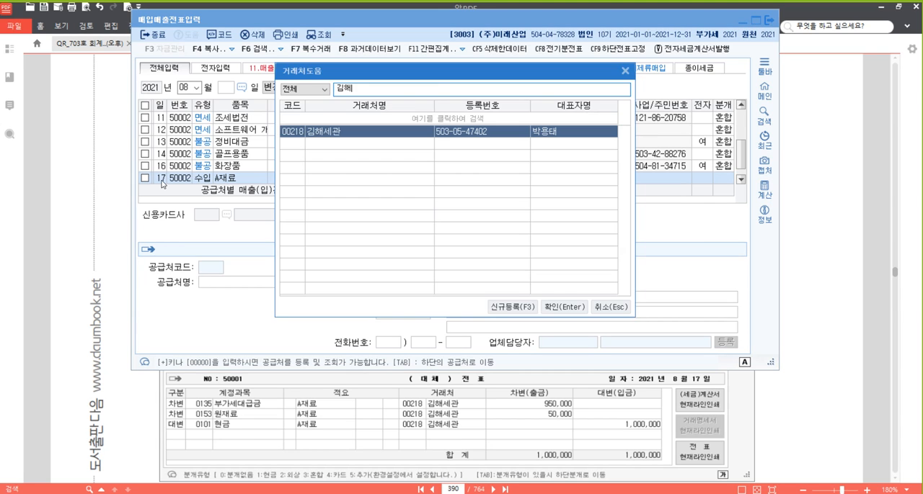
pyautogui.press('Return')
pyautogui.press('Return')
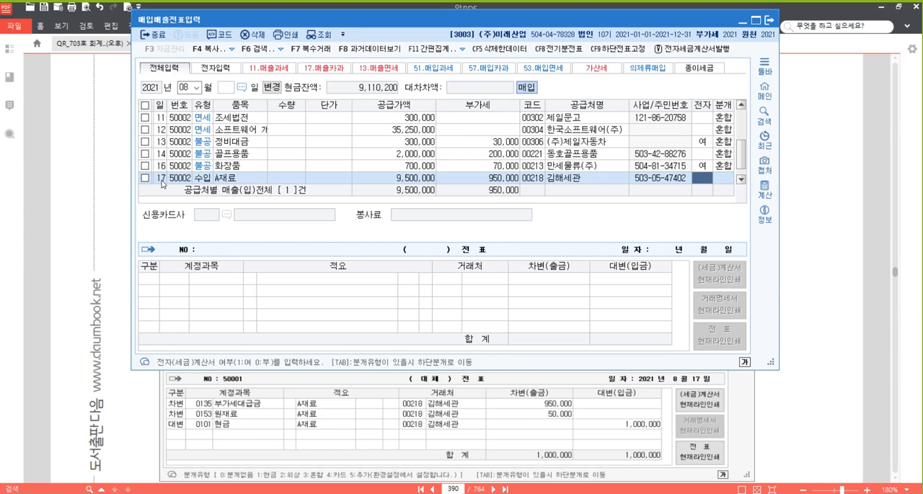
pyautogui.write('1')
pyautogui.press('Return')
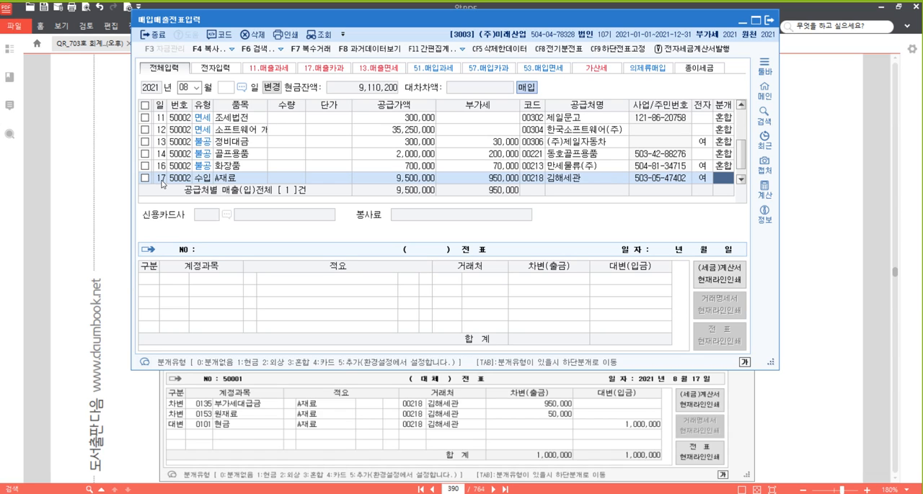
# - Set the journal type to 혼합, keep the 부가세대급금 line, and add a debit of 50,000 to 0153 원재료
pyautogui.write('3')
pyautogui.press('Return')
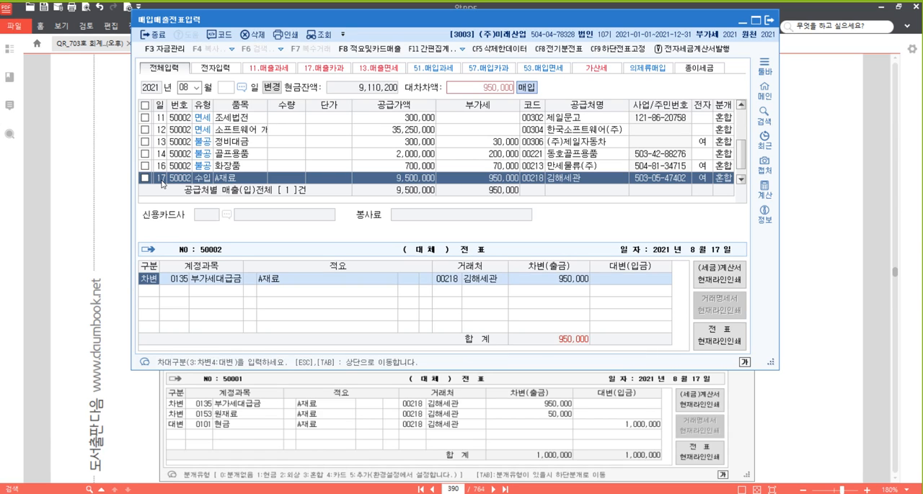
pyautogui.press('Return')
pyautogui.press('Return')
pyautogui.press('Return')
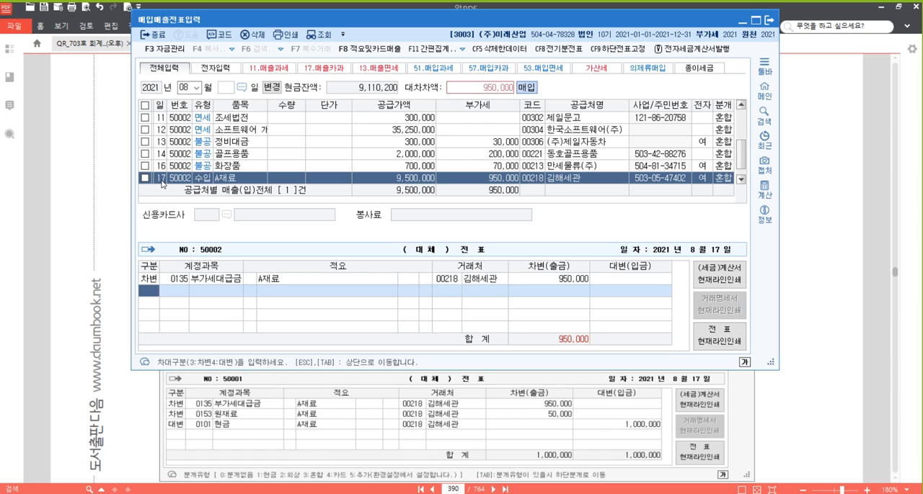
pyautogui.write('3153')
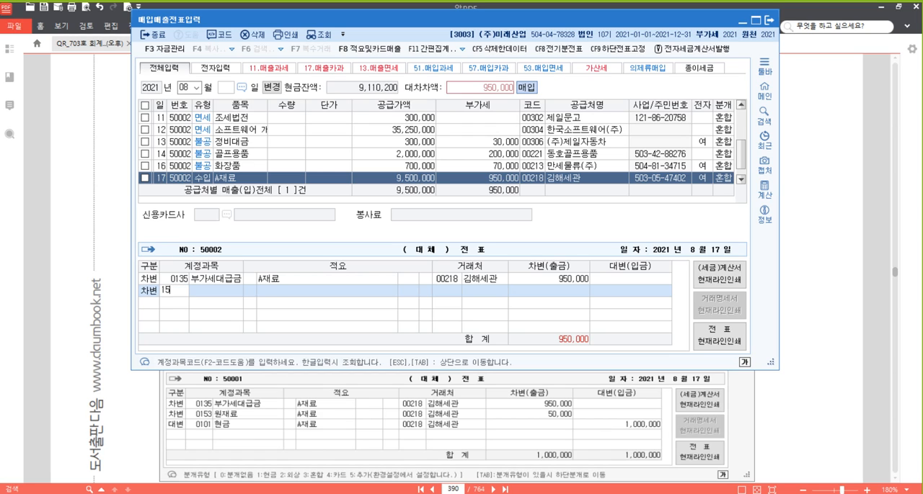
pyautogui.press('Return')
pyautogui.write('50000')
pyautogui.press('Return')
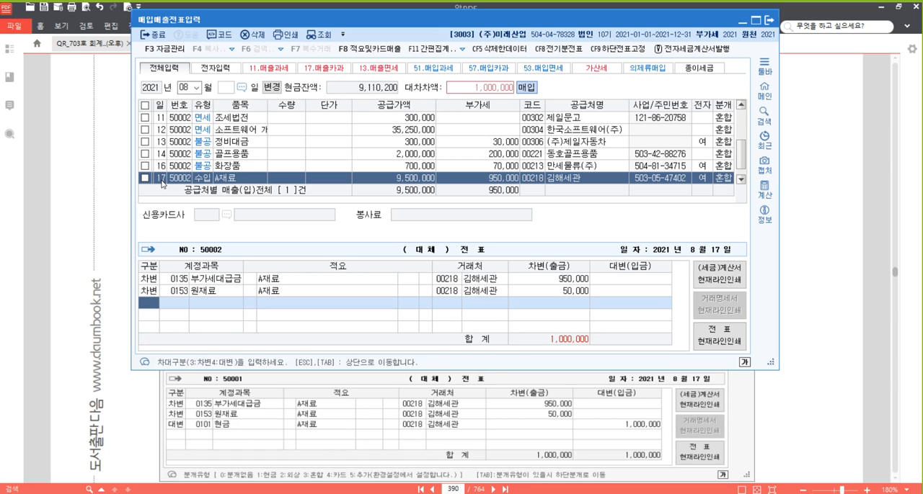
# - Credit 0101 현금 for 1,000,000 to complete the August 17 import voucher
pyautogui.write('4')
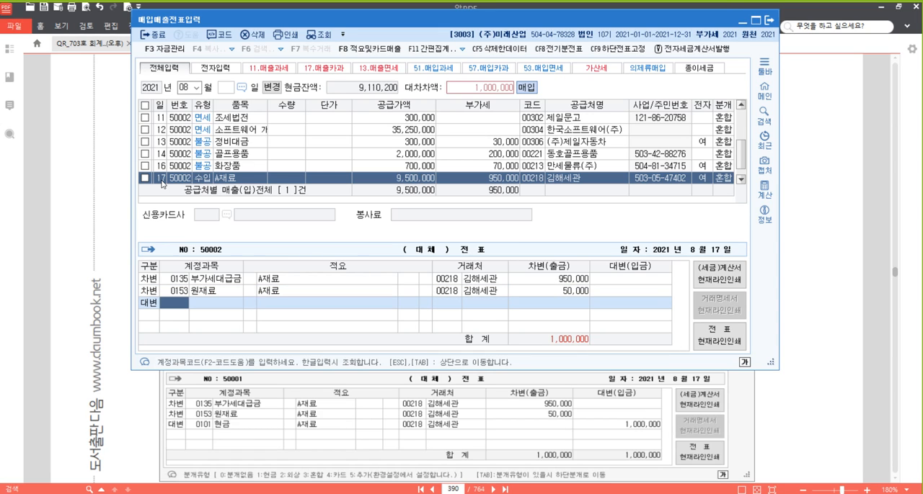
pyautogui.write('101')
pyautogui.press('Return')
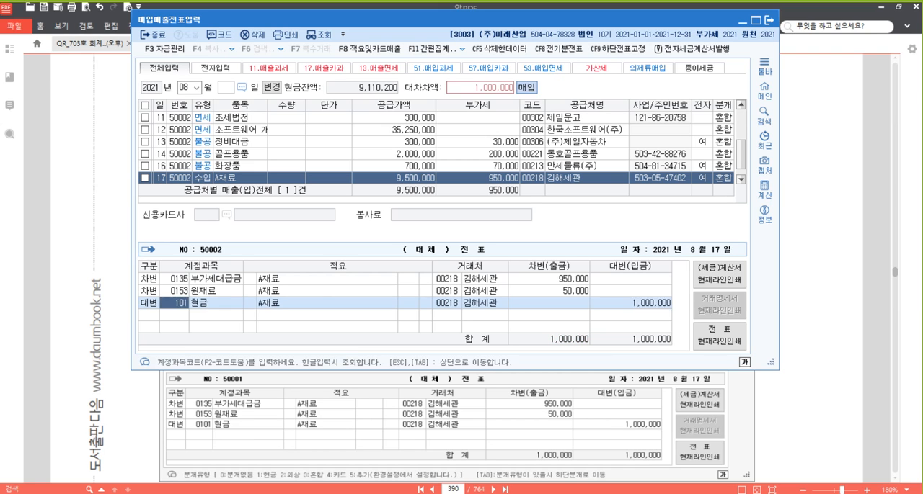
pyautogui.press('Return')
pyautogui.press('Up')
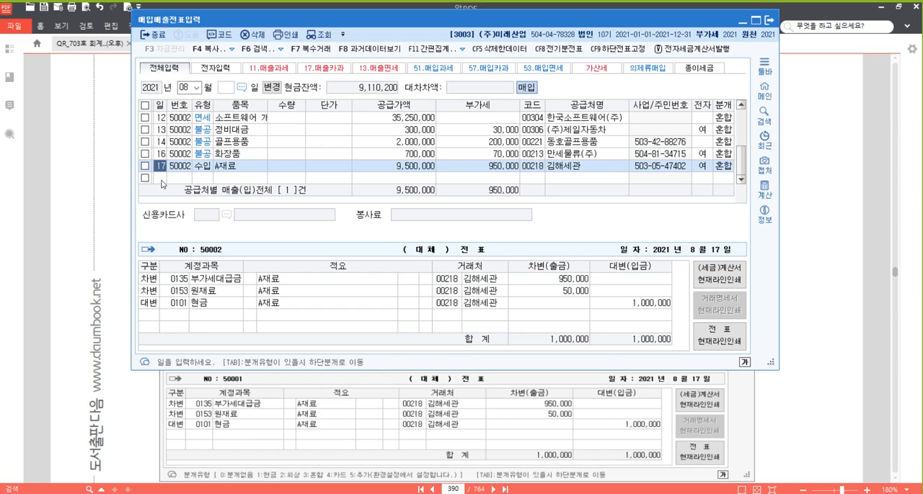
# - Examine the August 17 import voucher's supply amount, VAT and journal lines, comparing them with the earlier August taxable and non-deductible vouchers
pyautogui.click(421, 168)
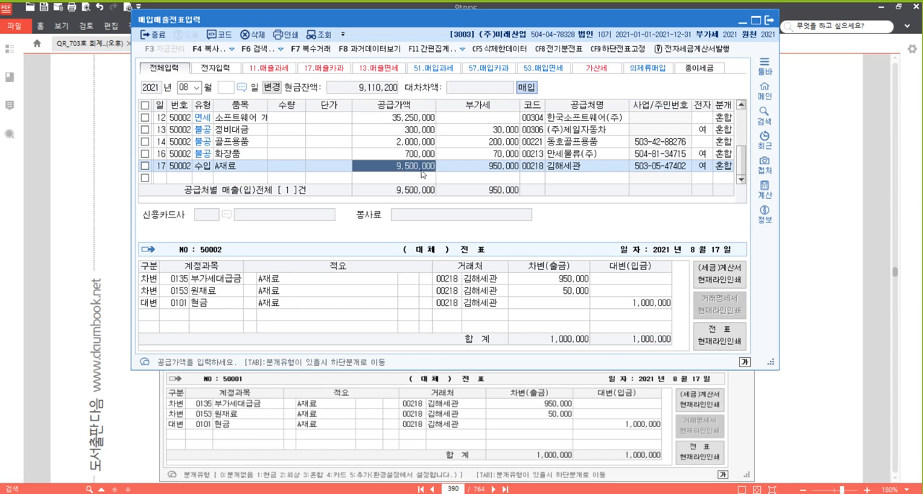
pyautogui.click(487, 166)
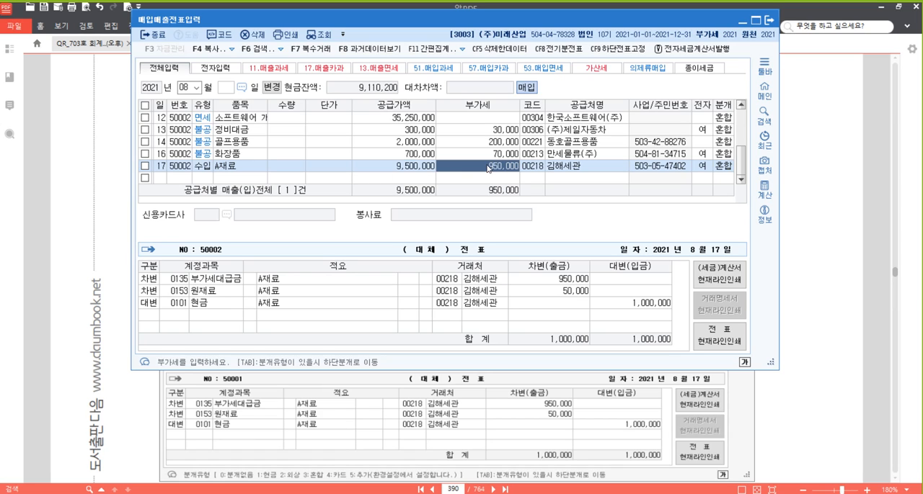
pyautogui.click(414, 170)
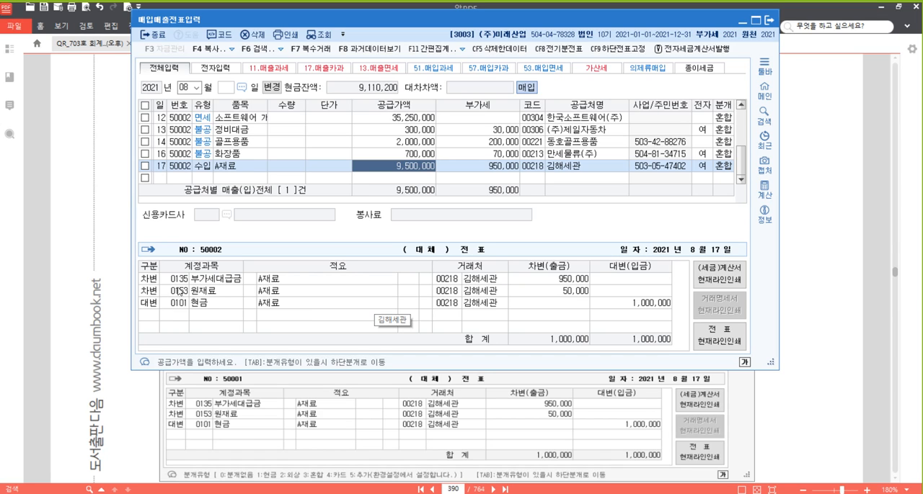
pyautogui.click(182, 279)
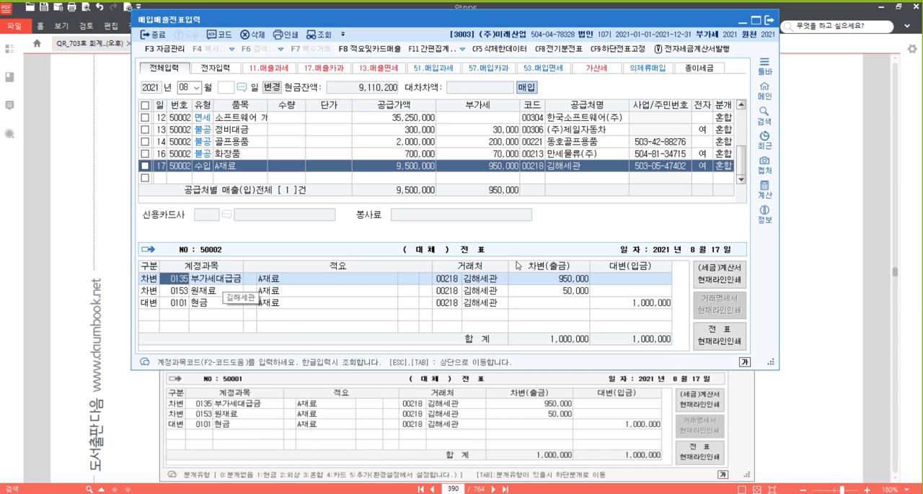
pyautogui.click(248, 157)
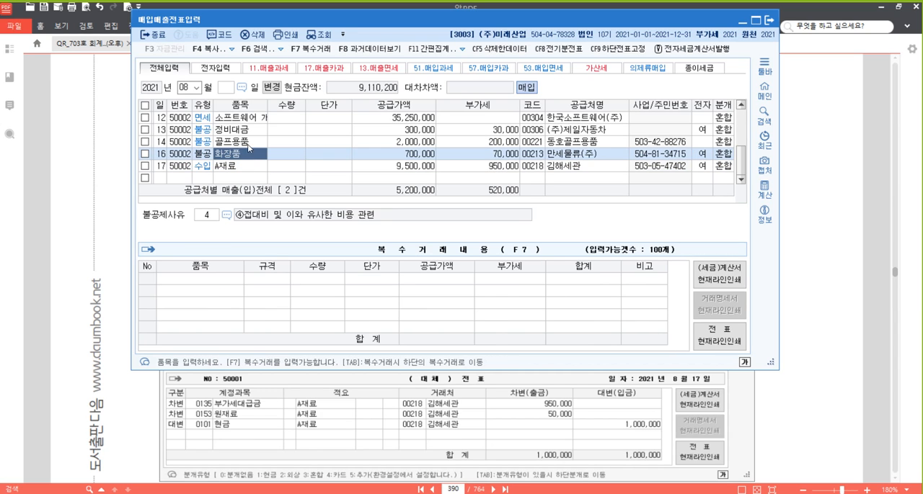
pyautogui.click(408, 155)
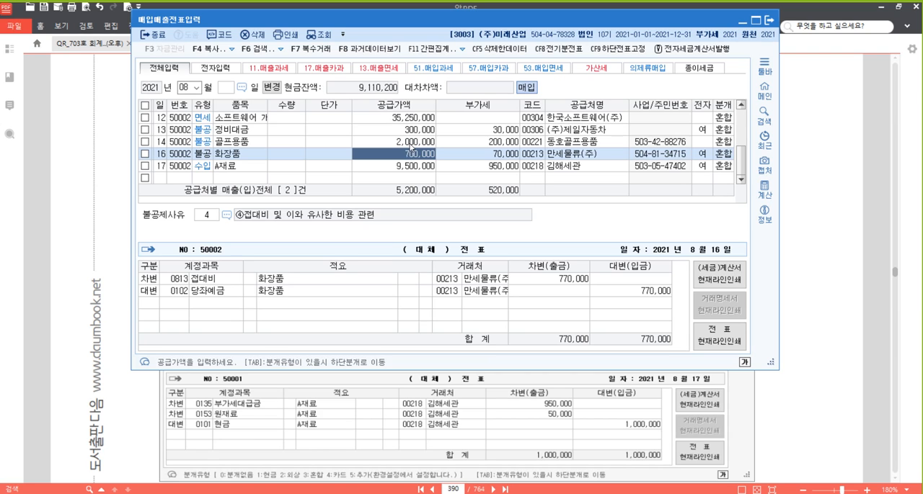
pyautogui.click(412, 144)
pyautogui.click(413, 131)
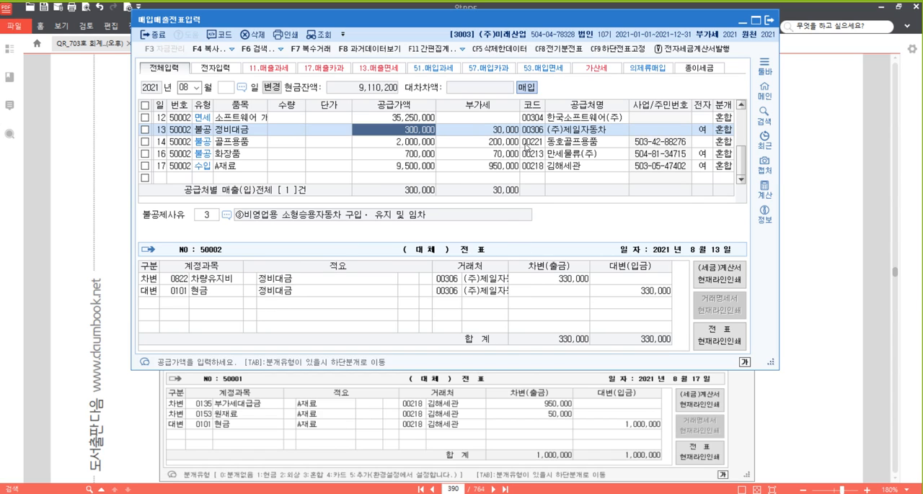
pyautogui.click(477, 143)
pyautogui.scroll(1, 461, 148)
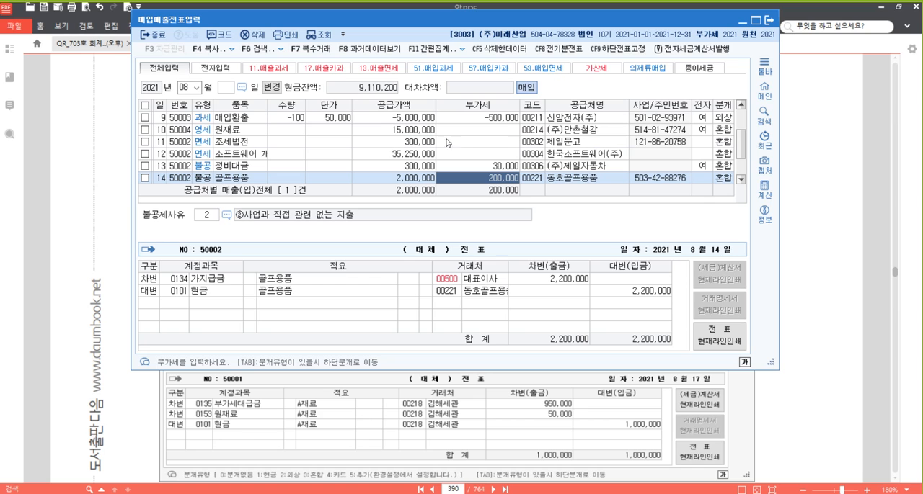
pyautogui.scroll(1, 441, 135)
pyautogui.click(472, 131)
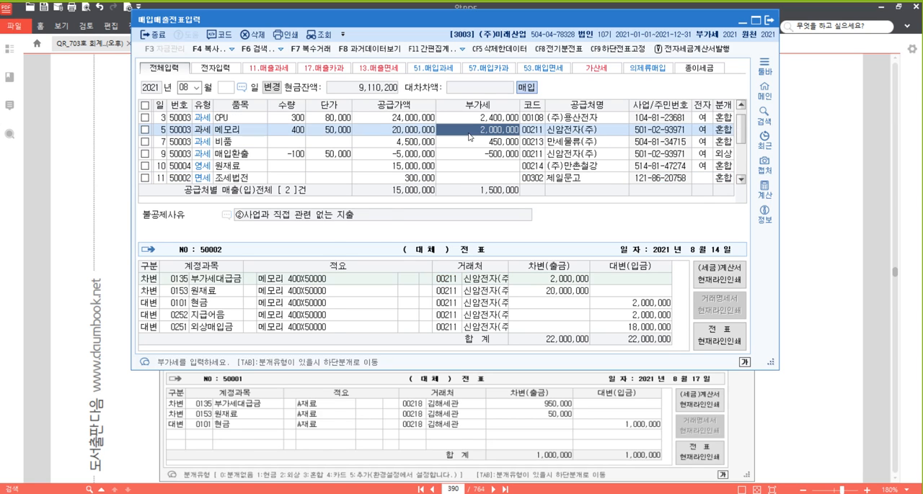
pyautogui.scroll(-2, 418, 180)
pyautogui.click(480, 170)
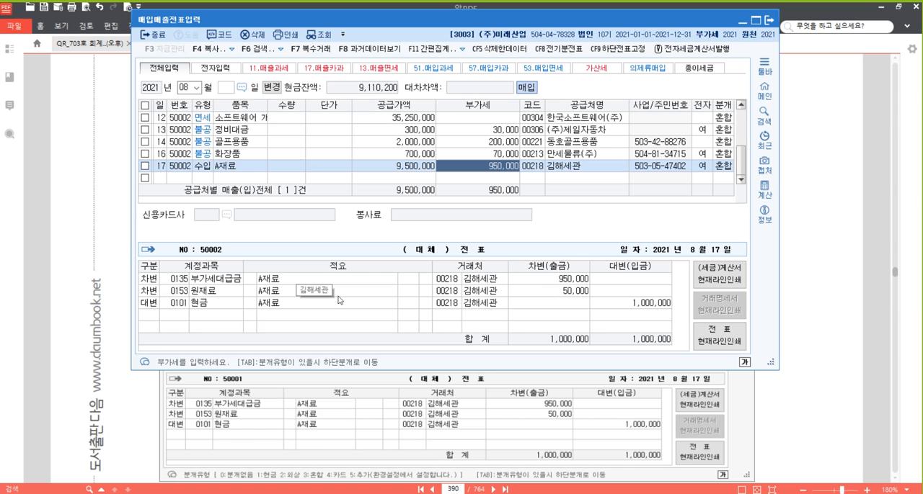
# - Copy the text of problem [32] from the textbook PDF and paste it below the journal table in the 20210513.hwp document
pyautogui.click(826, 231)
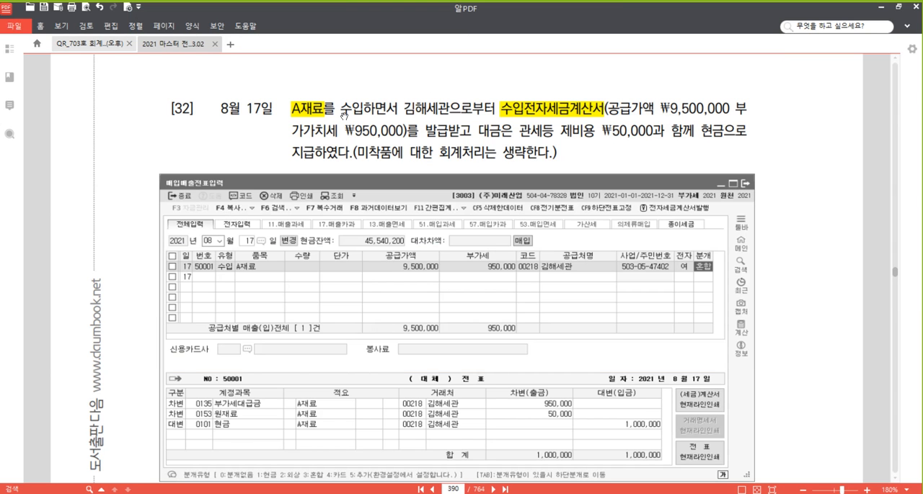
pyautogui.moveTo(282, 108); pyautogui.dragTo(559, 154)
pyautogui.hotkey('ctrl', 'c')
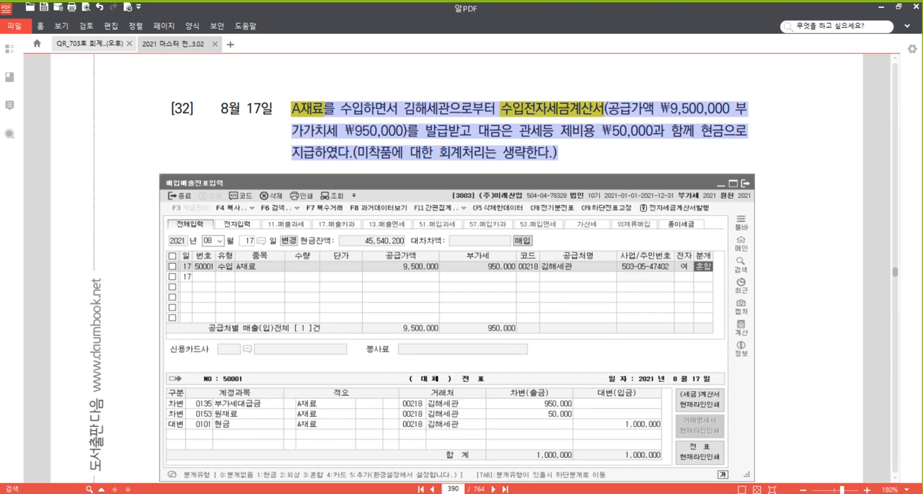
pyautogui.click(432, 492)
pyautogui.scroll(-4, 471, 207)
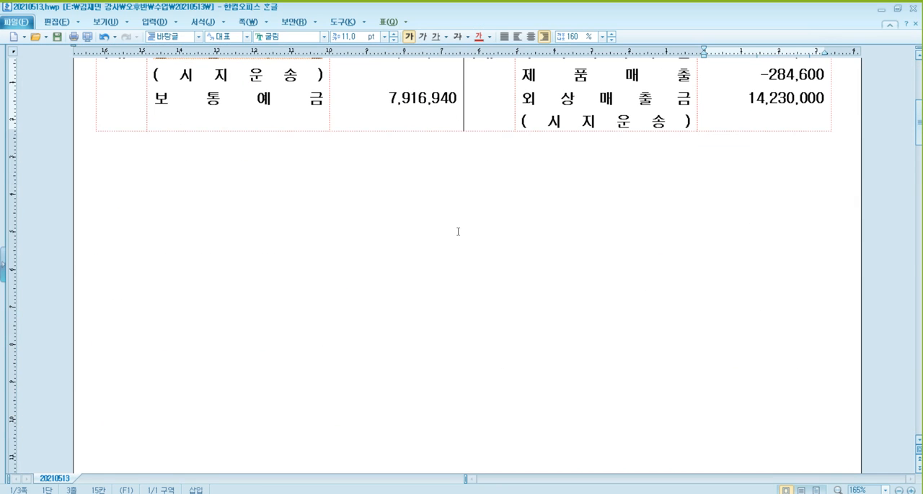
pyautogui.click(214, 219)
pyautogui.hotkey('ctrl', 'v')
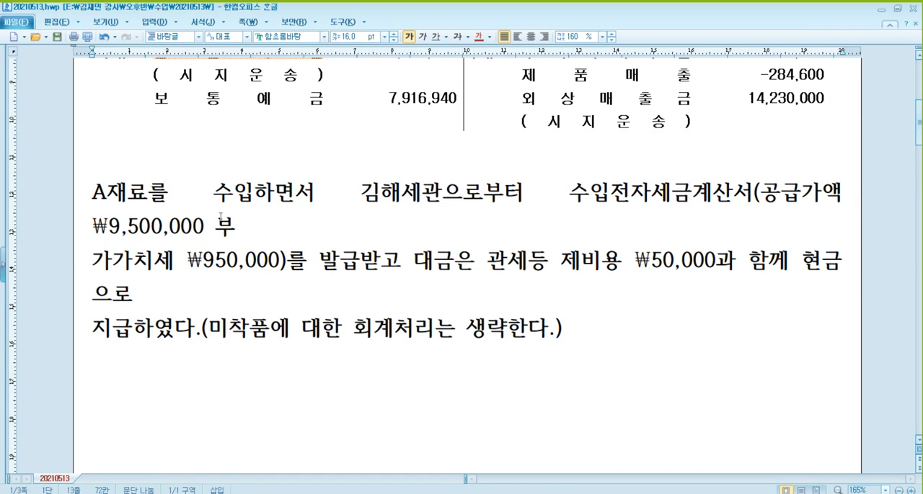
# - Join the broken lines of the pasted import problem so its text flows as one continuous paragraph
pyautogui.click(249, 227)
pyautogui.press('Delete')
pyautogui.press('Down')
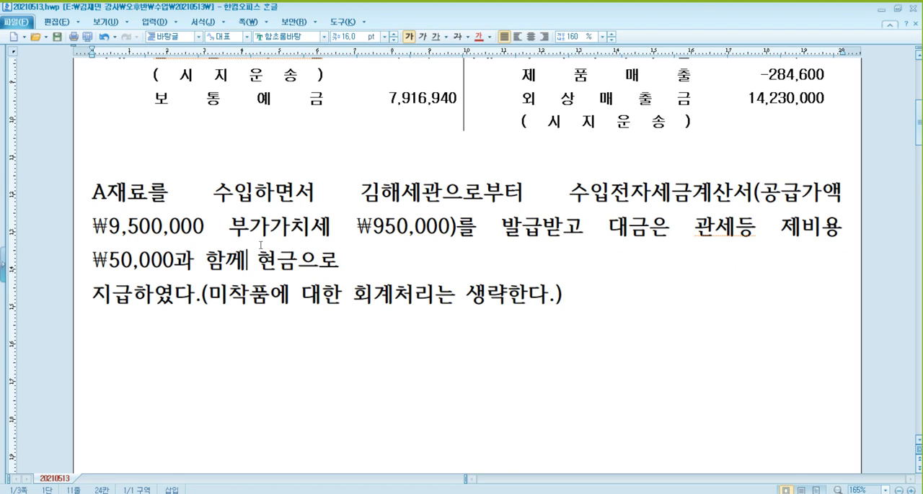
pyautogui.press('End')
pyautogui.press('Delete')
pyautogui.press('Right')
pyautogui.press('Right')
pyautogui.press('Up')
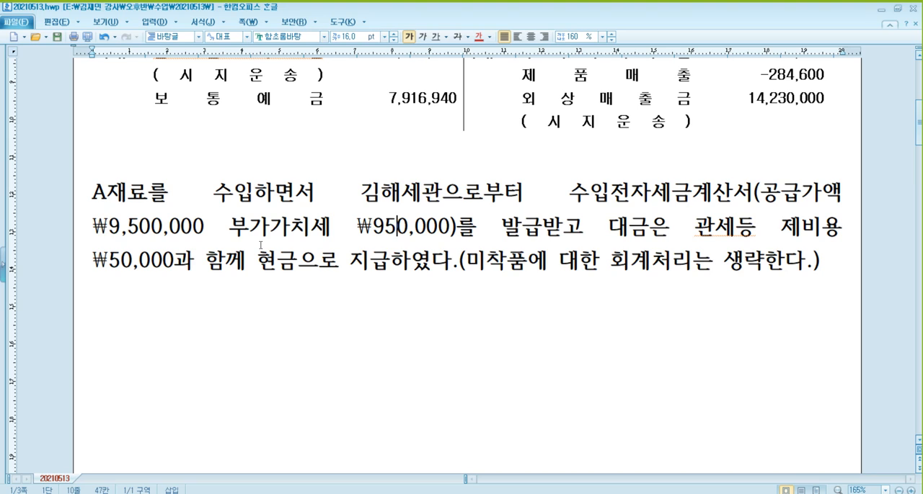
# - Replace "A재료" at the start of the pasted problem with "승용차 2,000cc"
pyautogui.press('Left')
pyautogui.press('Up')
pyautogui.press('Left')
pyautogui.press('Left')
pyautogui.press('Left')
pyautogui.press('Left')
pyautogui.press('Left')
pyautogui.press('Left')
pyautogui.press('Left')
pyautogui.press('Left')
pyautogui.press('Left')
pyautogui.press('Left')
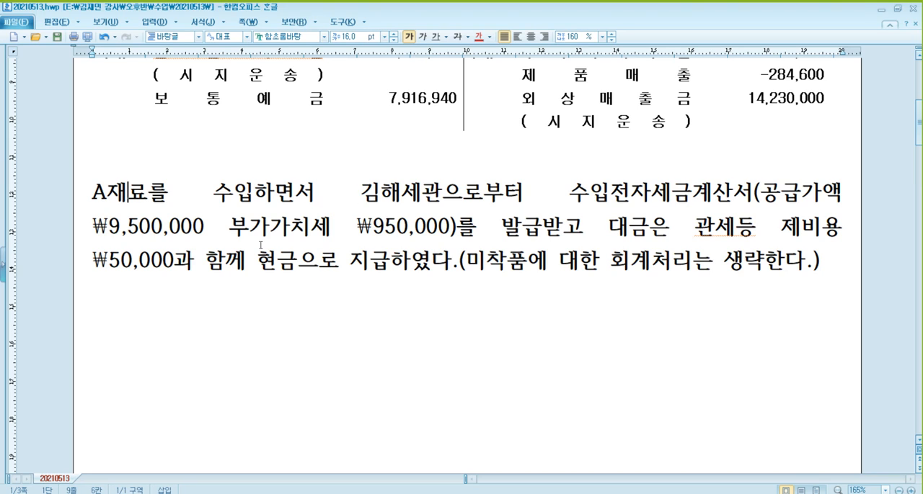
pyautogui.press('Right')
pyautogui.press('Right')
pyautogui.press('Left')
pyautogui.press('Left')
pyautogui.press('Left')
pyautogui.press('Left')
pyautogui.hotkey('shift', 'Left')
pyautogui.hotkey('shift', 'Left')
pyautogui.hotkey('shift', 'Left')
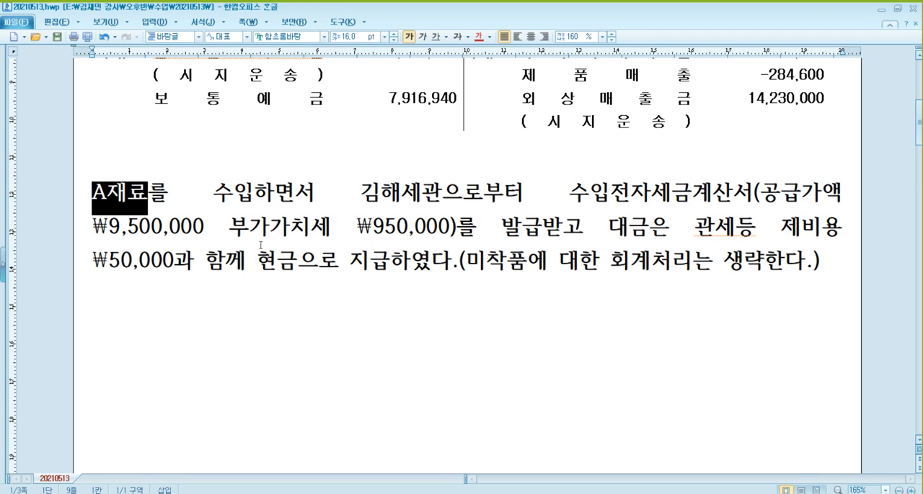
pyautogui.write('승용자 ')
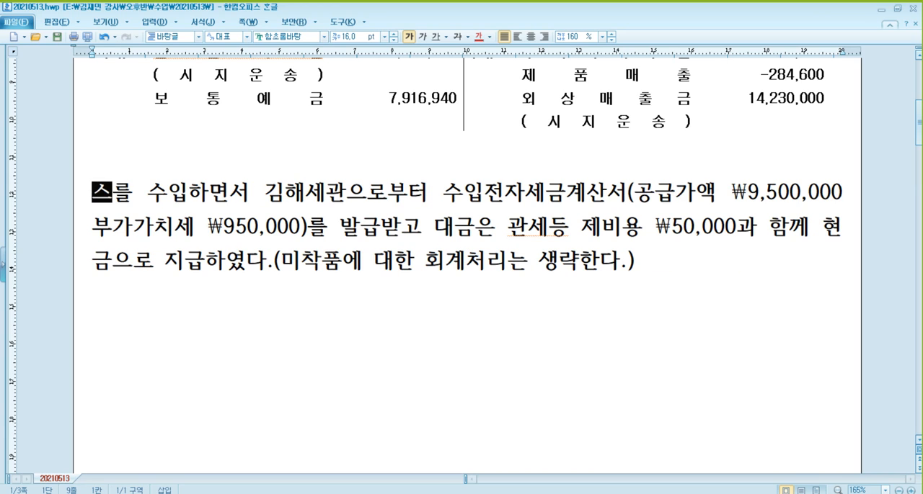
pyautogui.write('2,000cc')
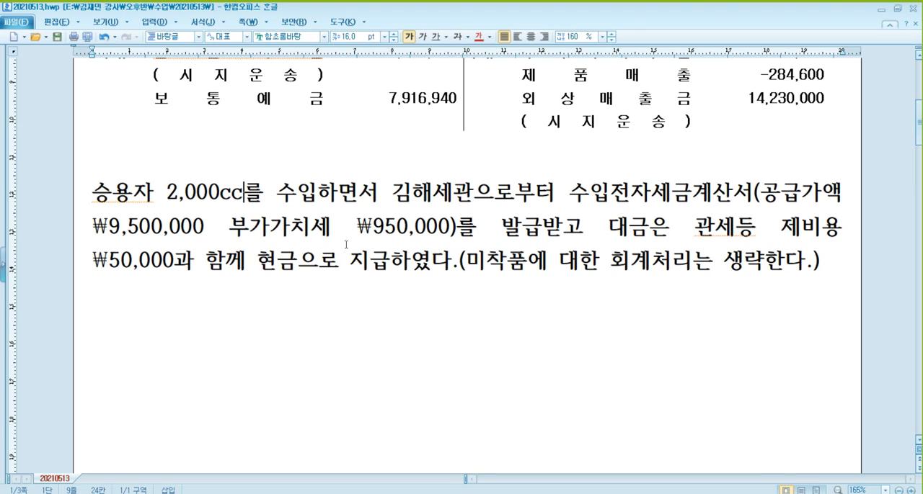
pyautogui.click(144, 195)
pyautogui.press('Delete')
pyautogui.write('ck')
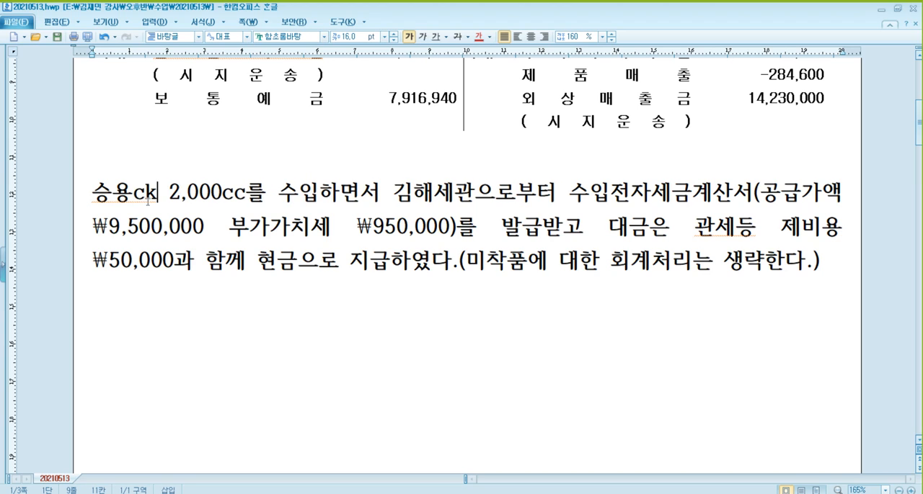
pyautogui.press('BackSpace')
pyautogui.press('BackSpace')
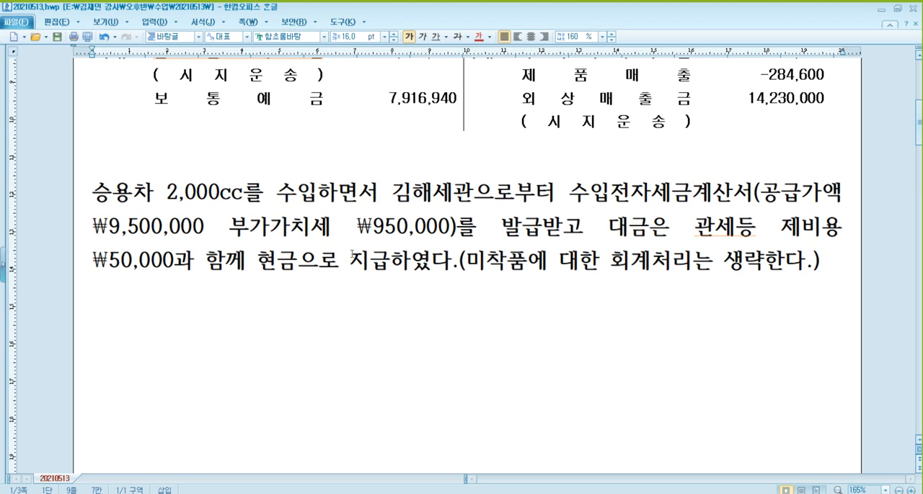
# - Add the line "54.불공 9,500,000 950,000 김해세관 전자" below the problem text
pyautogui.click(633, 196)
pyautogui.press('Return')
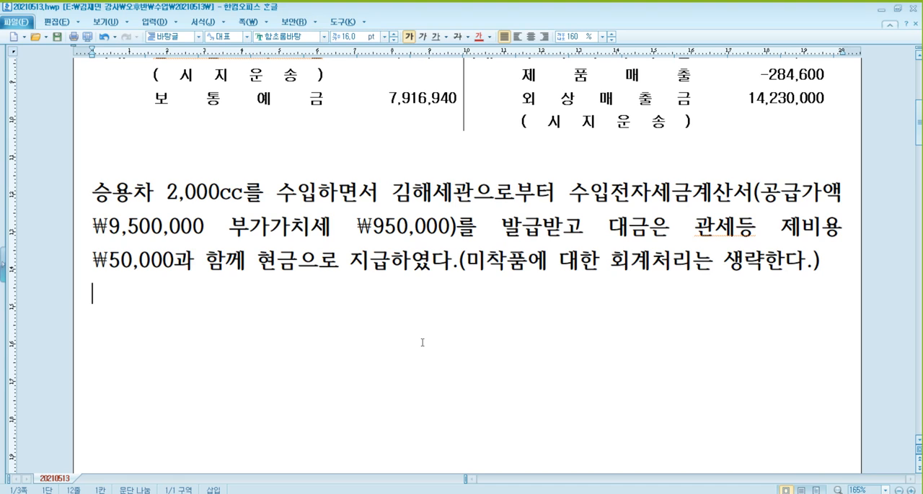
pyautogui.write('54.부')
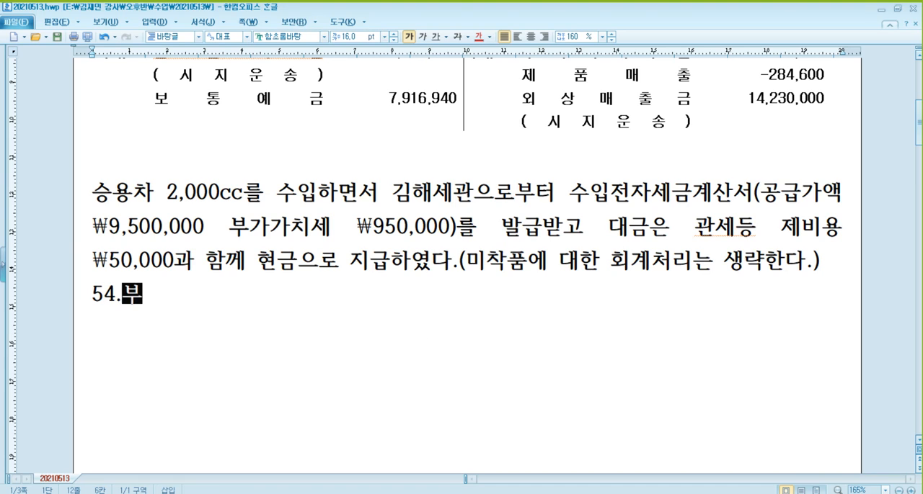
pyautogui.write('ㄹ공')
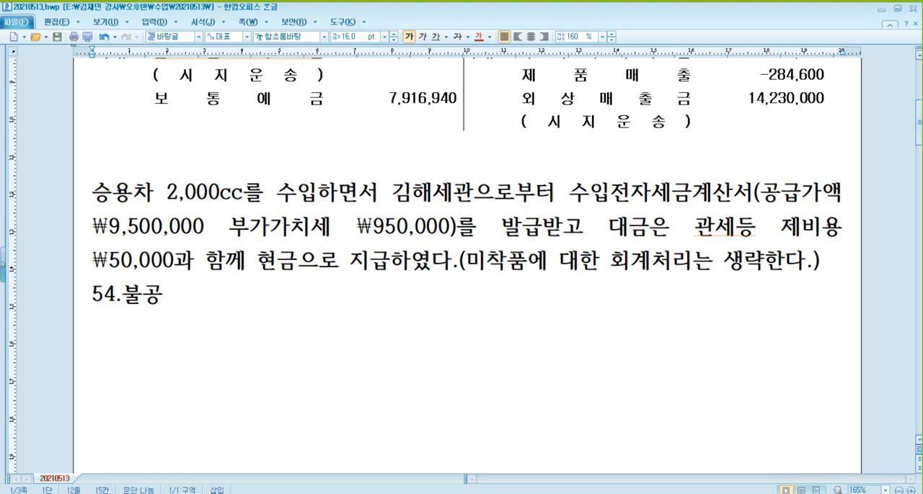
pyautogui.write('  9,500,000')
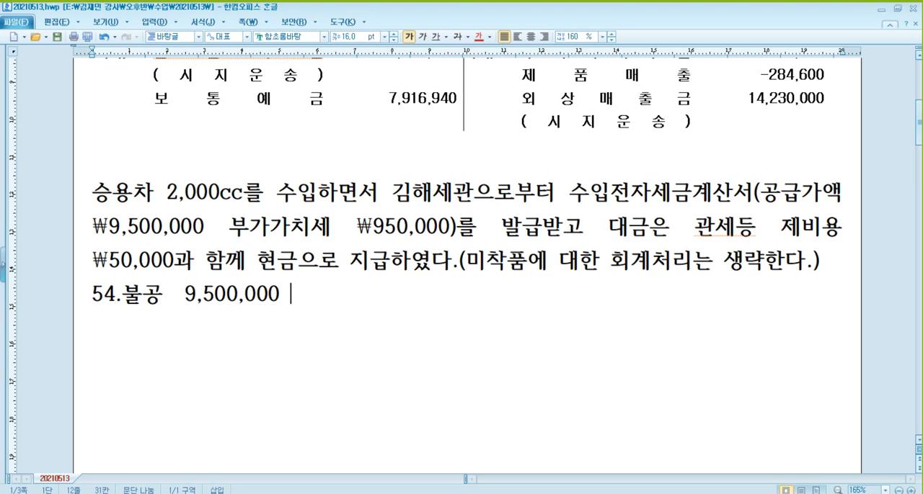
pyautogui.write('   950,0')
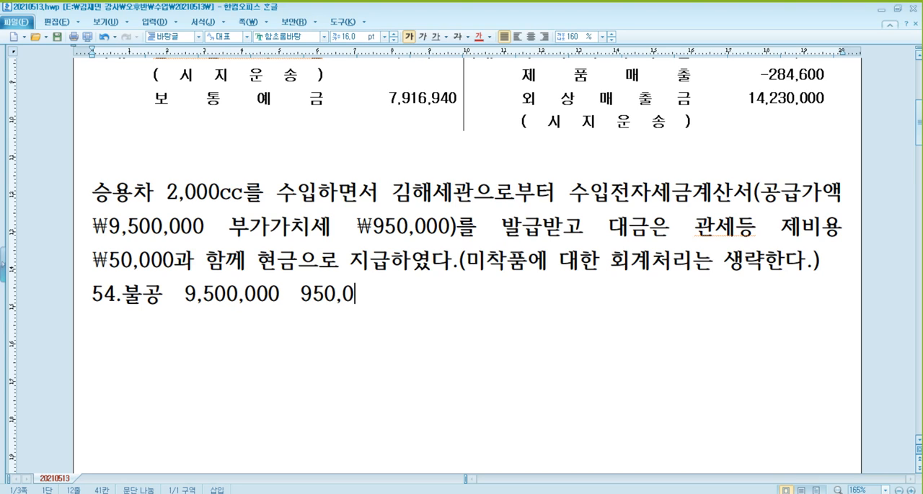
pyautogui.write('00   김해세')
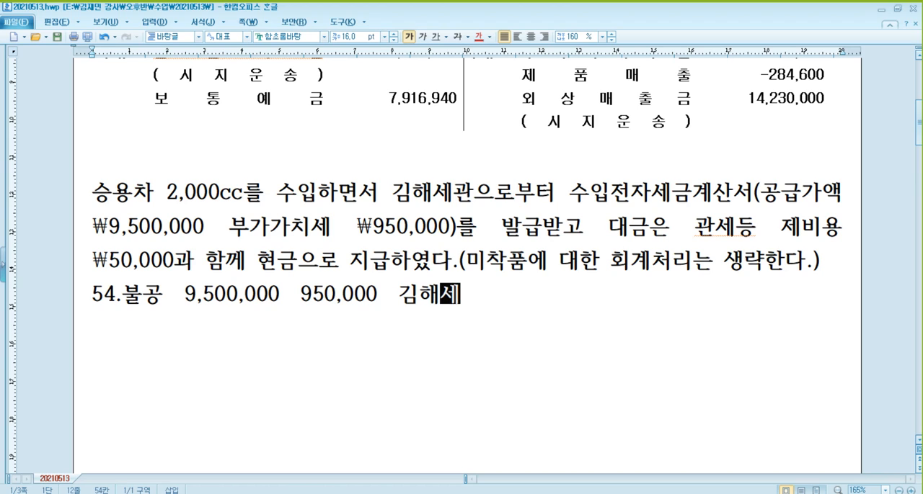
pyautogui.write('관 전자')
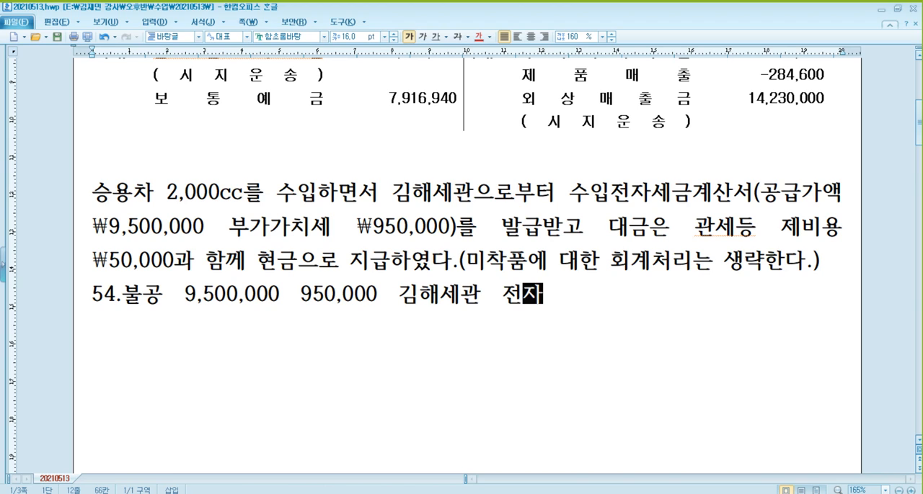
# - Copy the blank (차)/(대) journal table from further down the document and paste it under the 54.불공 line
pyautogui.press('Return')
pyautogui.click(422, 343)
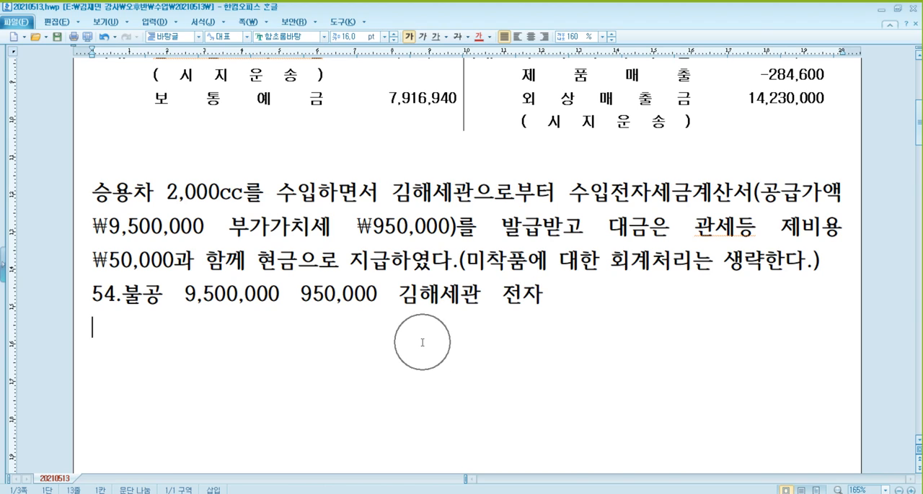
pyautogui.scroll(-10, 422, 343)
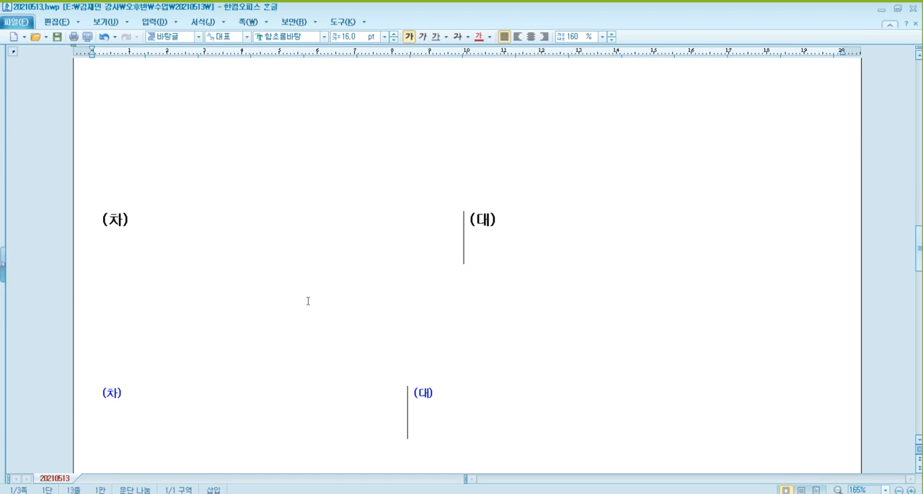
pyautogui.click(287, 231)
pyautogui.click(299, 210)
pyautogui.scroll(7, 318, 209)
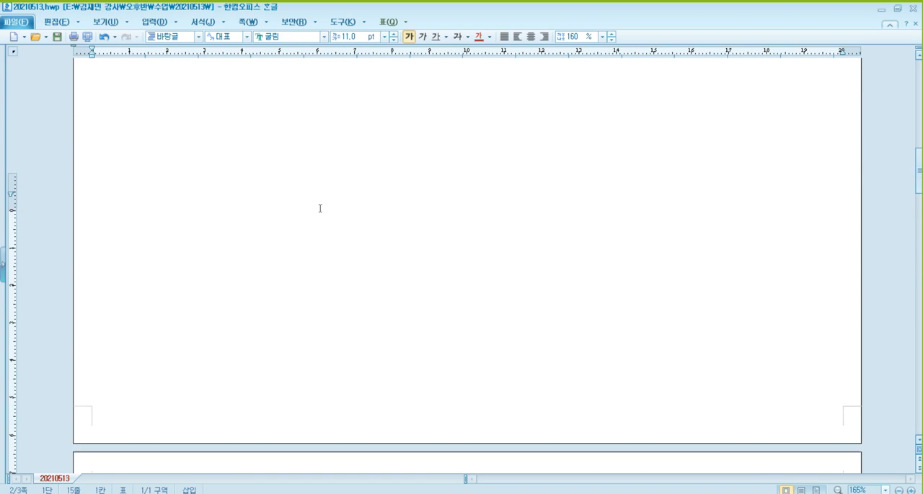
pyautogui.scroll(6, 320, 209)
pyautogui.scroll(-1, 312, 211)
pyautogui.click(232, 262)
pyautogui.hotkey('ctrl', 'v')
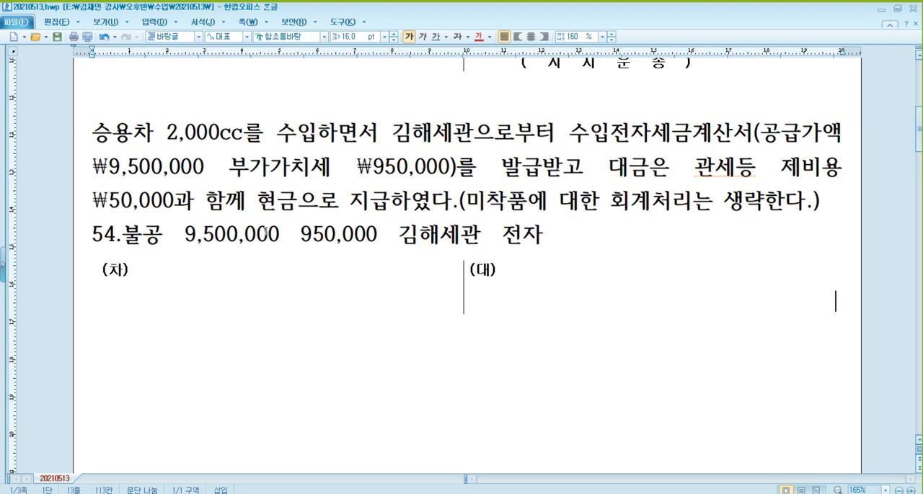
# - Fill in the journal table with debit 차량운반구 1,000,000 and credit 현금 1,000,000
pyautogui.click(408, 167)
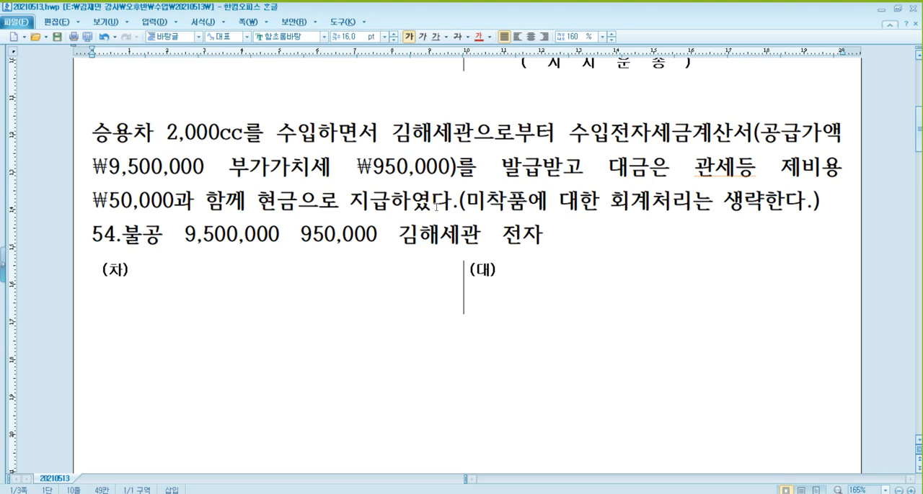
pyautogui.click(719, 178)
pyautogui.click(225, 303)
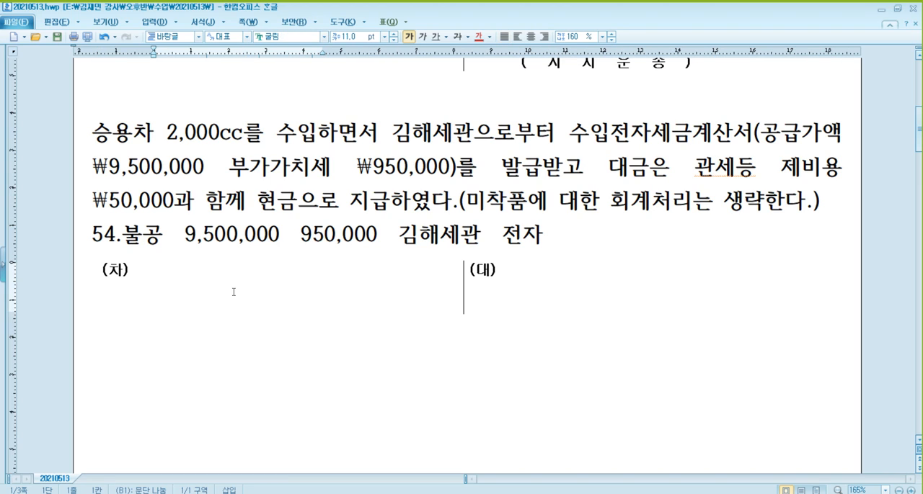
pyautogui.write('ㅈ차량운반구')
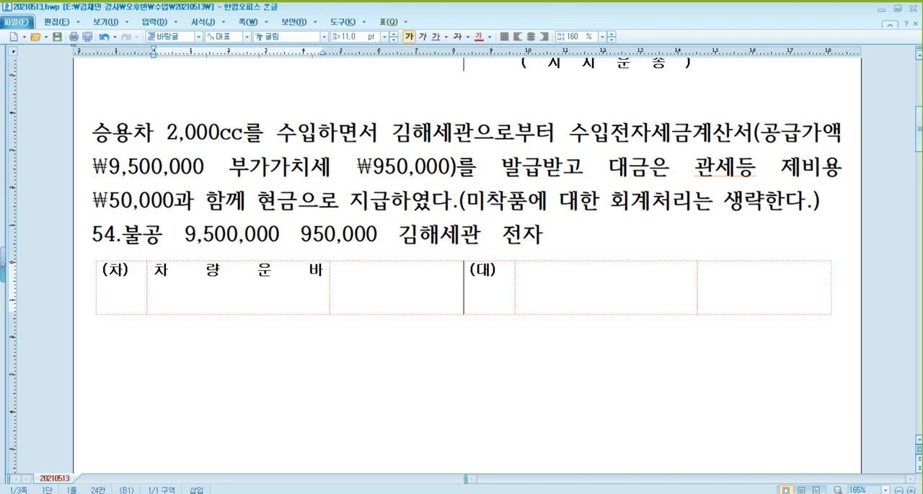
pyautogui.press('Tab')
pyautogui.write('1,000,000')
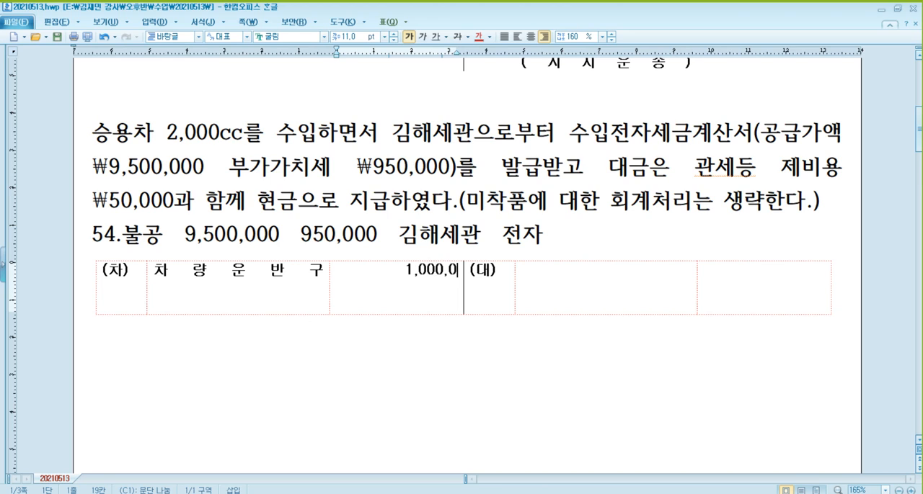
pyautogui.press('Tab')
pyautogui.press('Tab')
pyautogui.write('현금')
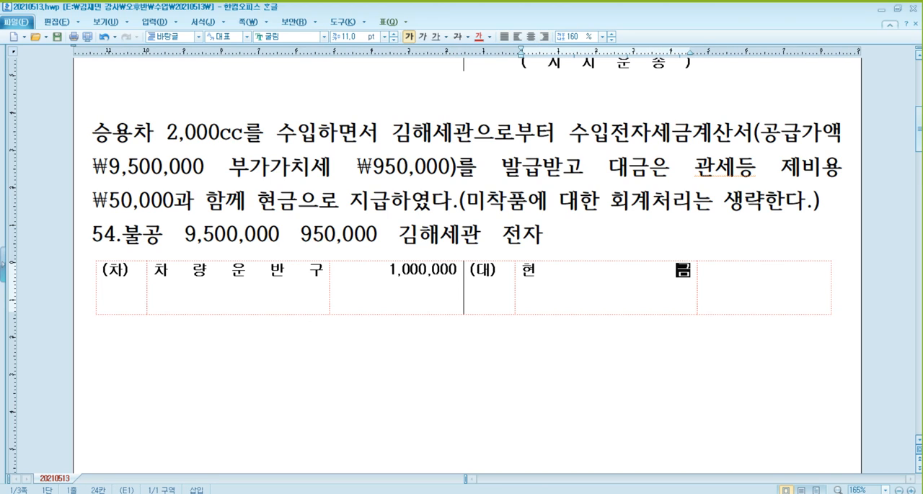
pyautogui.press('Tab')
pyautogui.write('1,000,000')
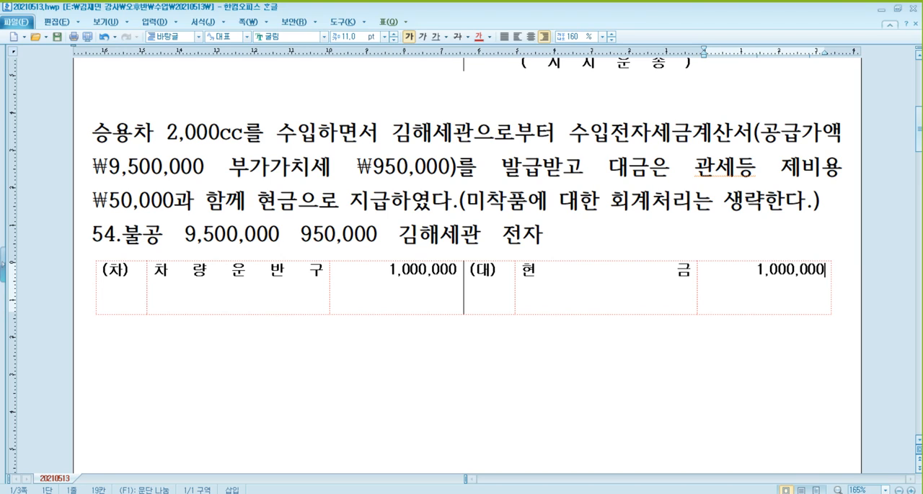
# - Append "불공제사유 : 3번" to the end of the 54.불공 line
pyautogui.click(310, 324)
pyautogui.write('불고')
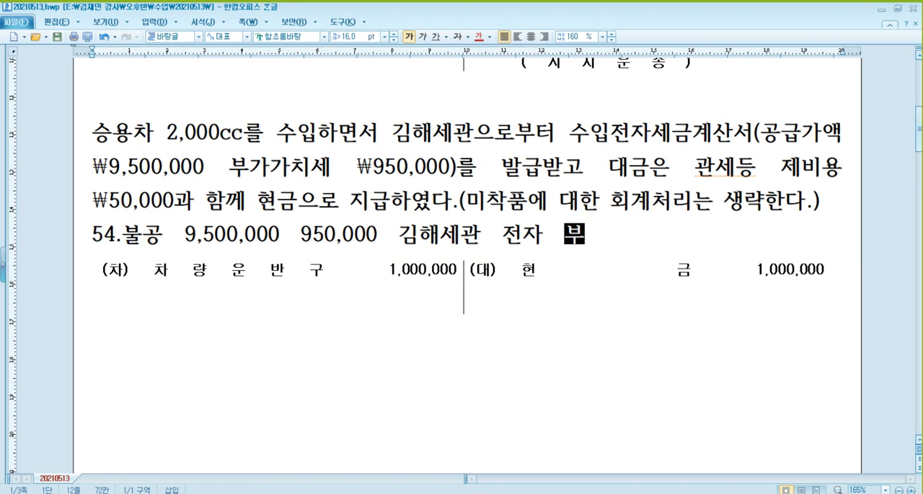
pyautogui.write('공제사유 :')
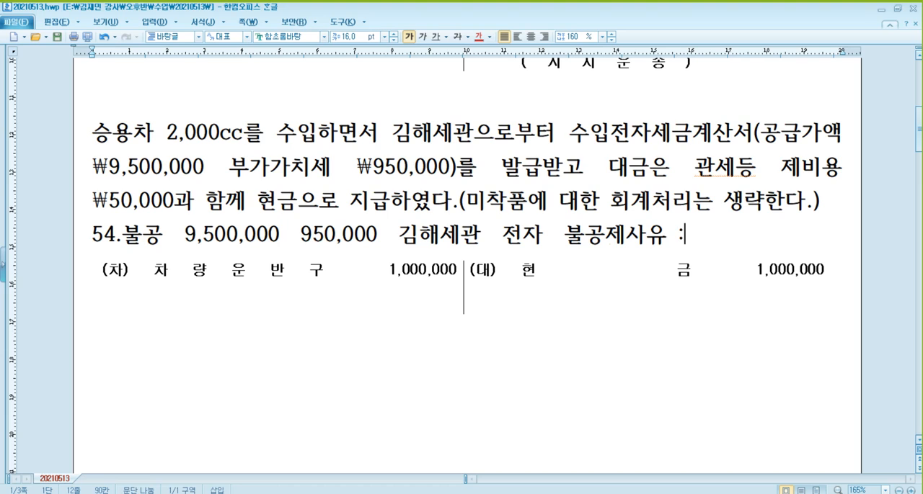
pyautogui.write(' 3번')
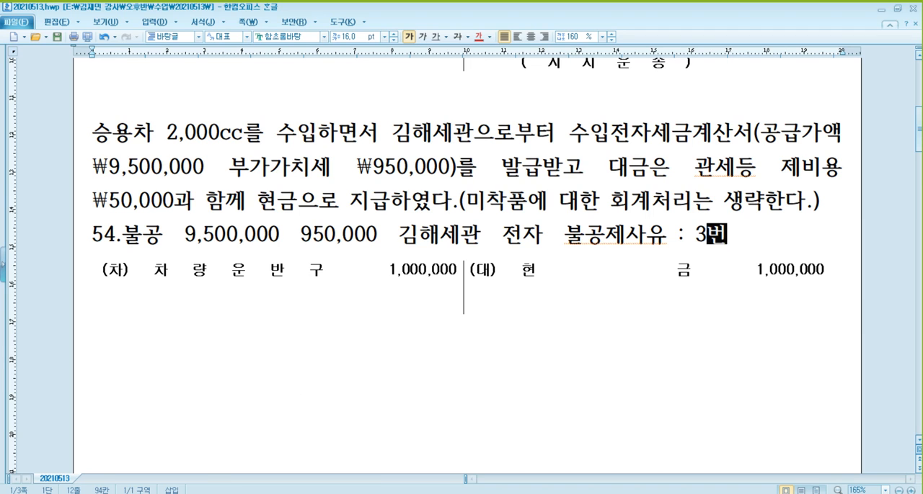
# - Switch to the 매입매출전표입력 window and start an August 17 voucher of type 54 불공 for the item 승용차
pyautogui.click(313, 462)
pyautogui.click(168, 178)
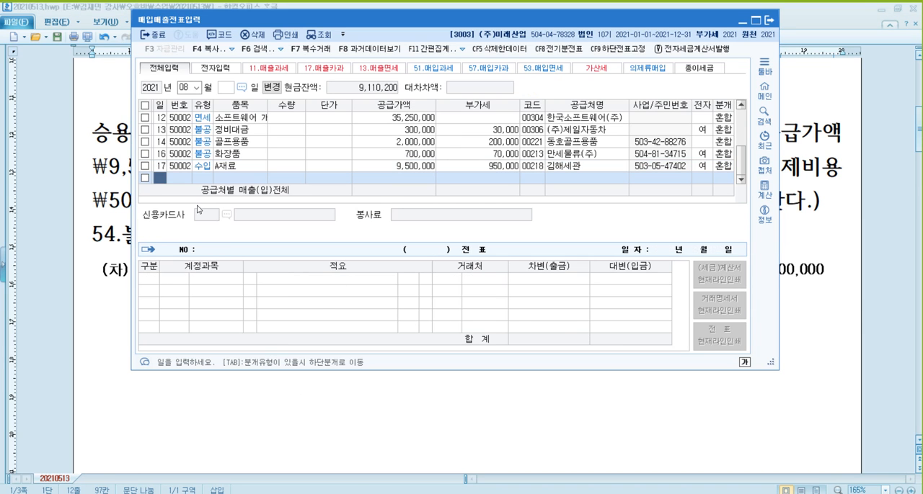
pyautogui.write('17')
pyautogui.press('Return')
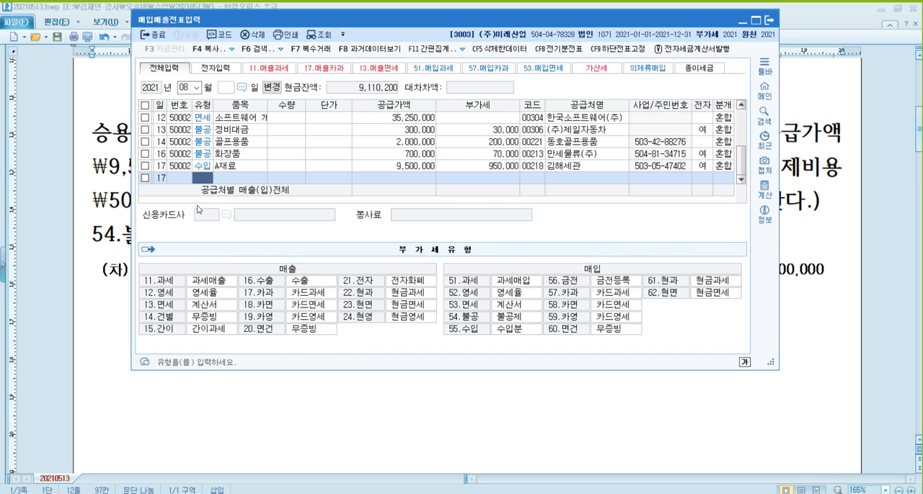
pyautogui.write('54')
pyautogui.press('Return')
pyautogui.write('승용차')
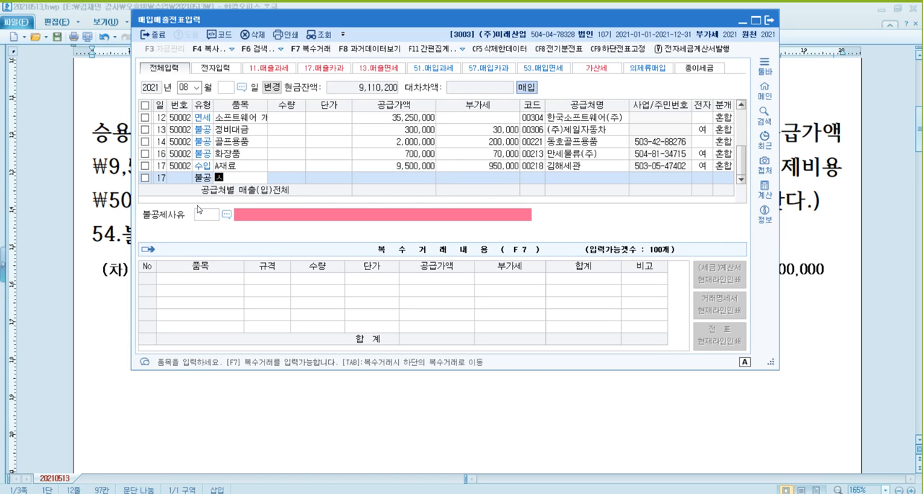
pyautogui.press('Return')
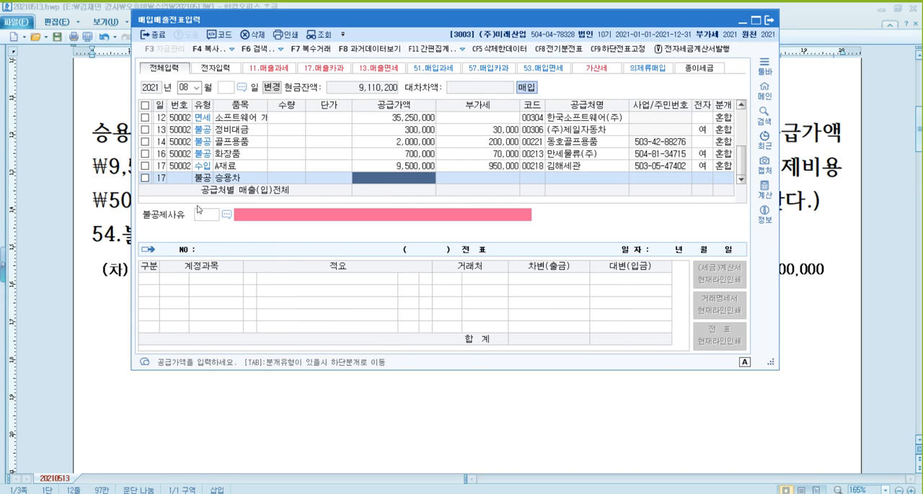
# - Enter a supply amount of 9,500,000 with supplier 김해세관, and mark the 승용차 voucher as electronic
pyautogui.write('9500000')
pyautogui.press('Return')
pyautogui.press('Return')
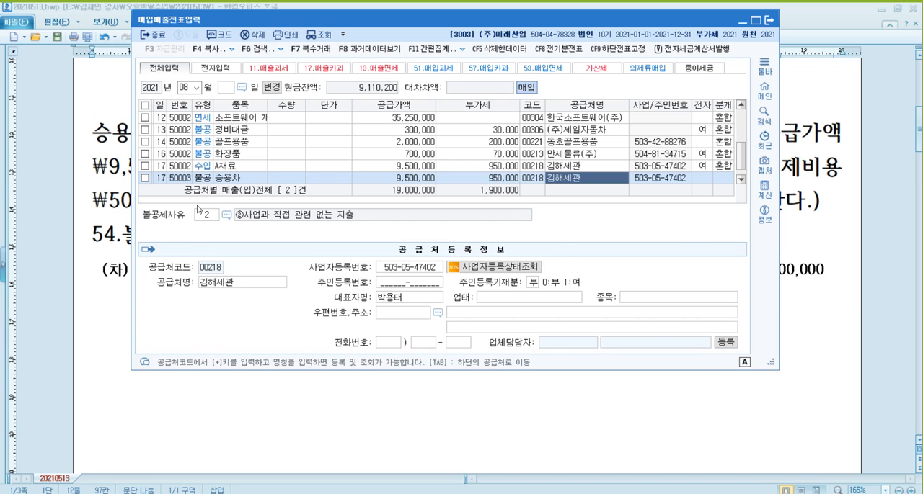
pyautogui.press('Return')
pyautogui.write('1')
# - Set the 불공제사유 to 3 (비영업용 소형승용자동차 구입·유지 및 임차) and the journal type to 3 혼합
pyautogui.press('Return')
pyautogui.write('3')
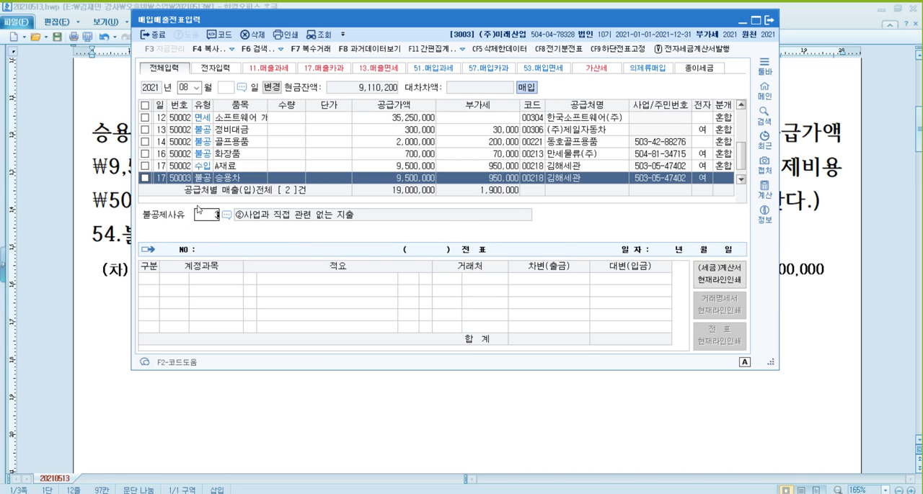
pyautogui.press('Return')
pyautogui.write('3')
# - Complete the 승용차 journal with 차량운반구 (0208) debited 1,000,000 and 현금 (0101) credited for the same amount
pyautogui.press('Return')
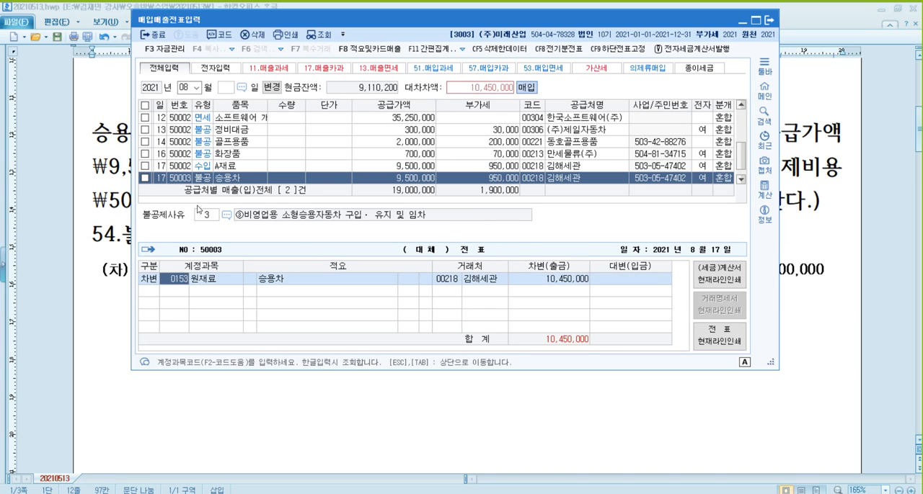
pyautogui.write('1000000')
pyautogui.press('Return')
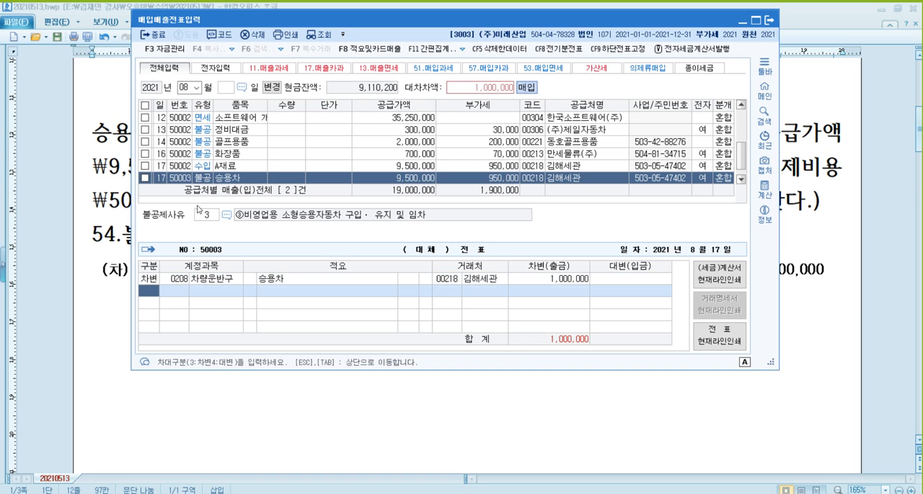
pyautogui.write('4101')
pyautogui.press('Return')
pyautogui.press('Return')
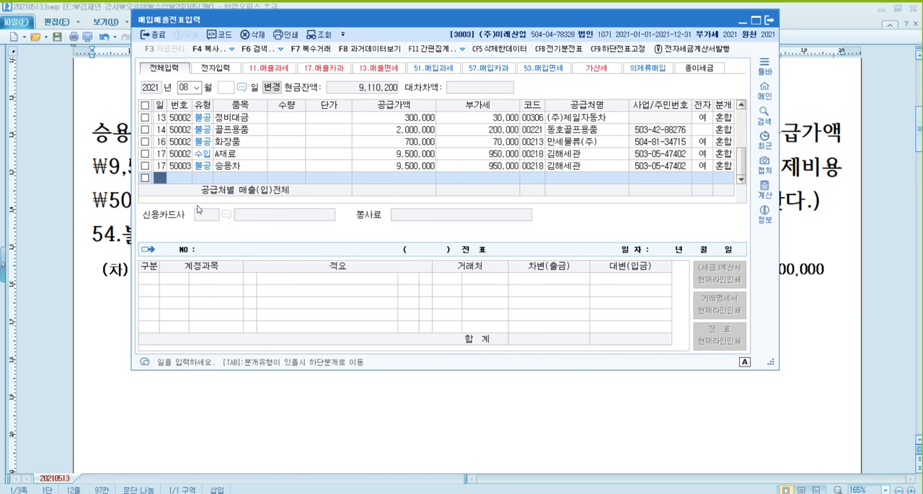
# - Compare the journal entries of the August 17 A재료 수입 voucher and the 승용차 불공 voucher
pyautogui.press('Up')
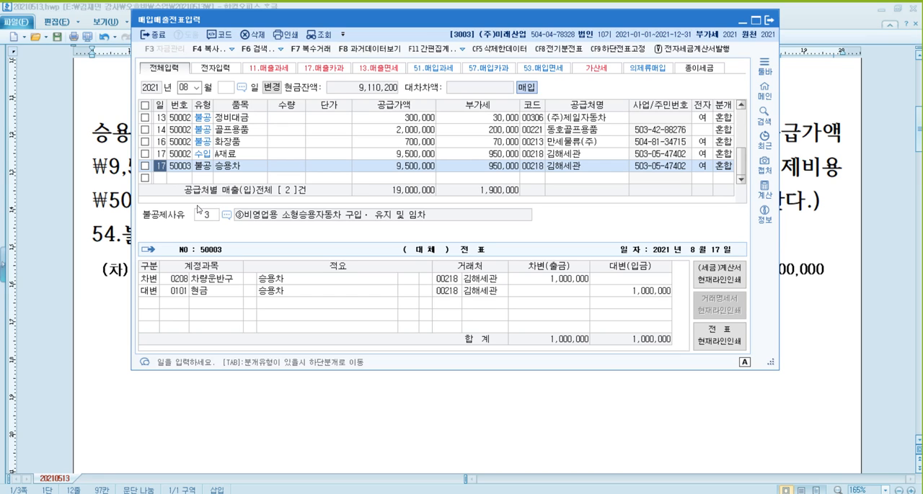
pyautogui.press('Up')
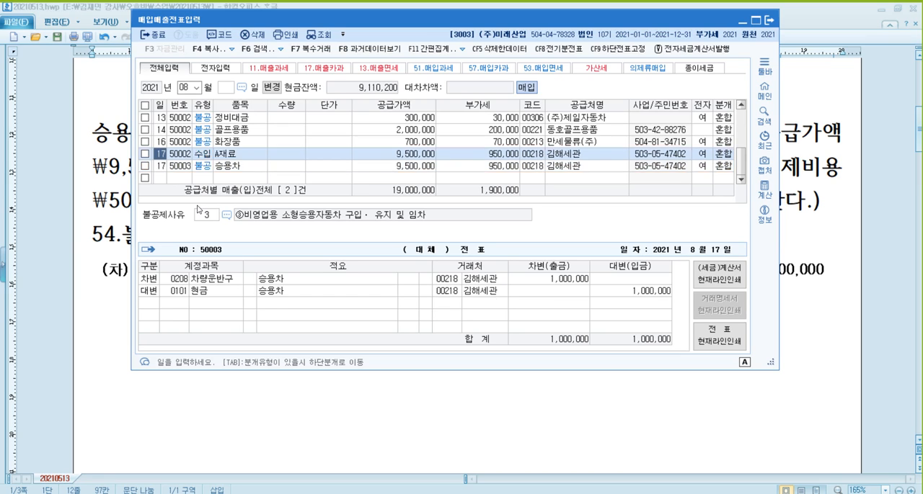
pyautogui.press('Down')
pyautogui.press('Up')
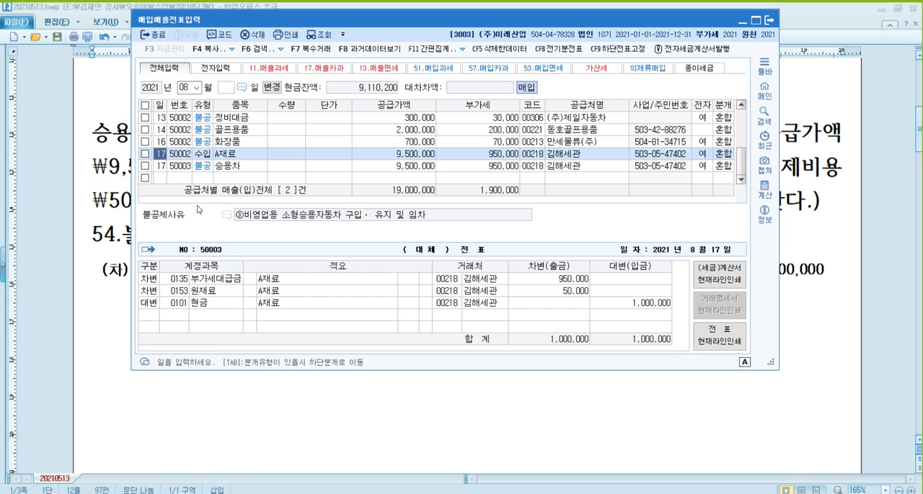
pyautogui.press('Down')
pyautogui.press('Up')
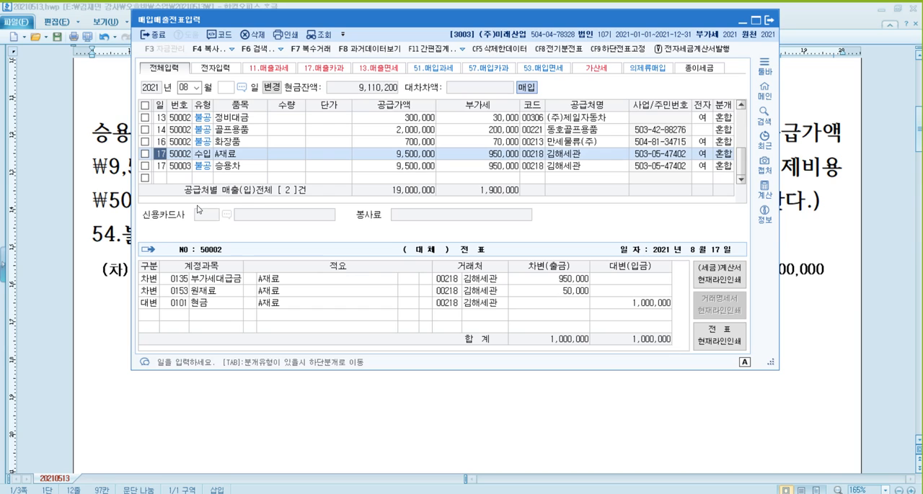
pyautogui.press('Down')
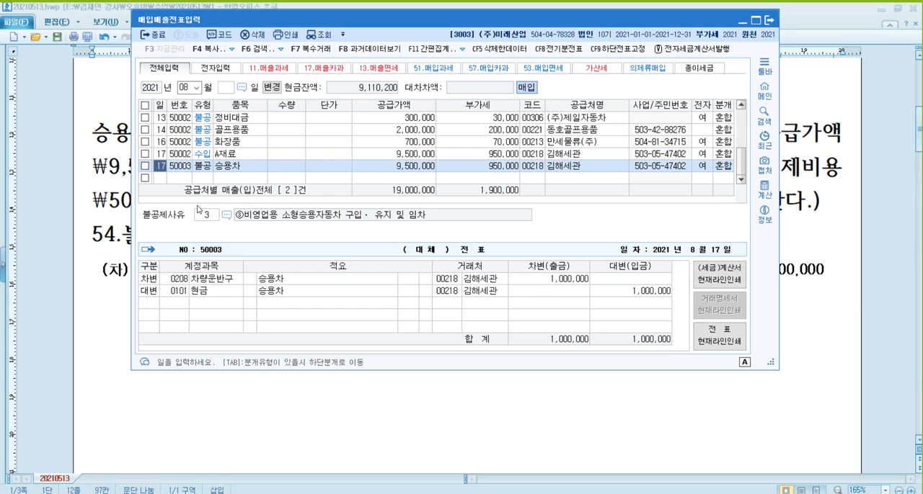
pyautogui.press('Up')
pyautogui.press('Down')
pyautogui.press('Up')
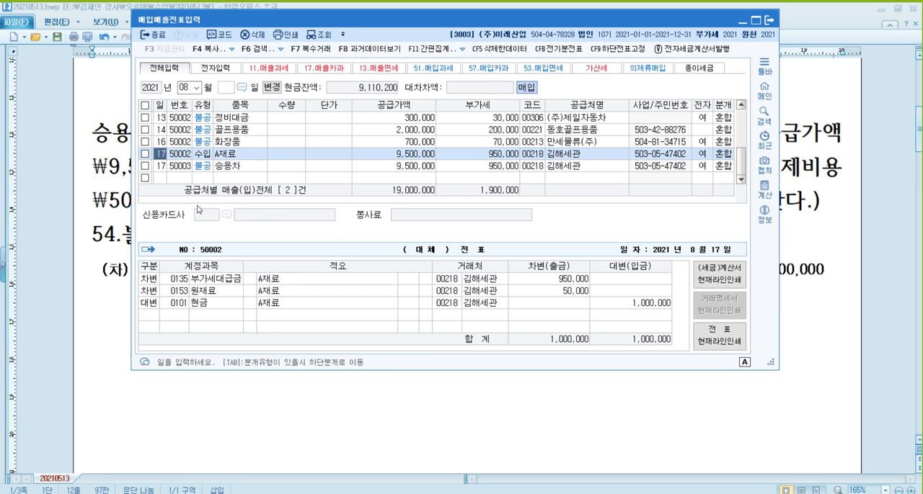
pyautogui.press('Down')
pyautogui.press('Up')
pyautogui.press('Down')
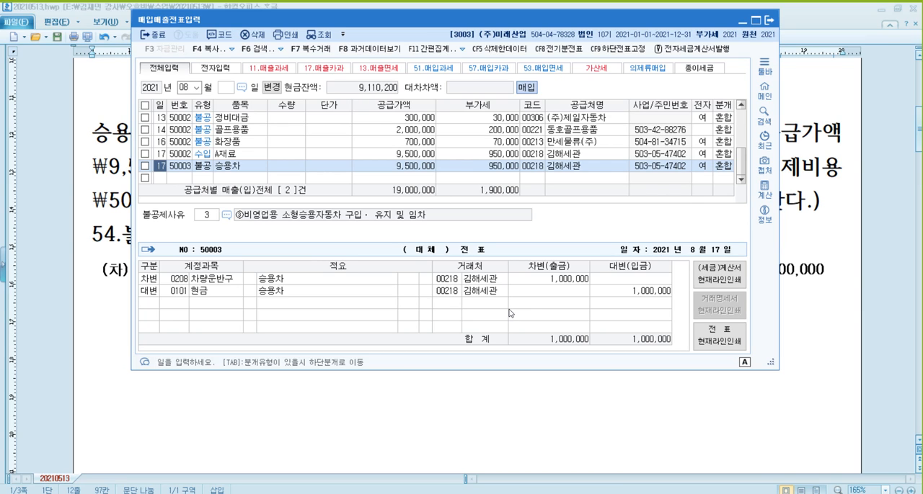
pyautogui.press('Up')
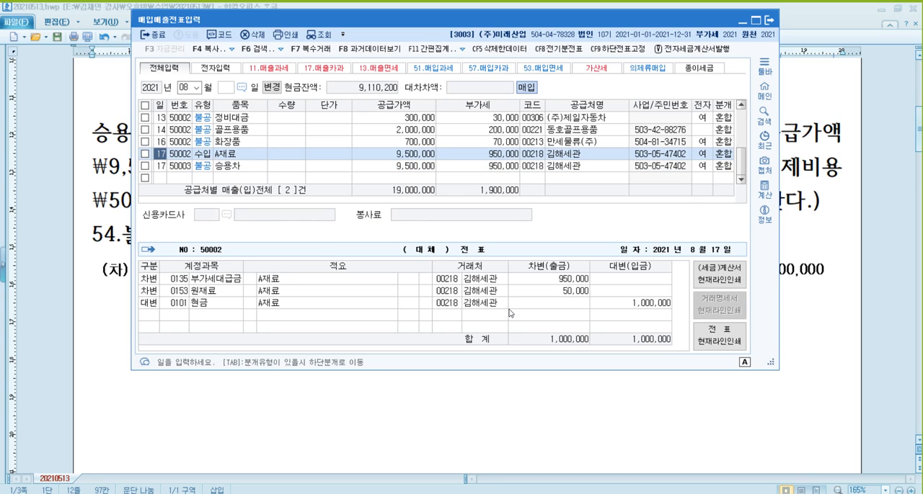
pyautogui.press('Down')
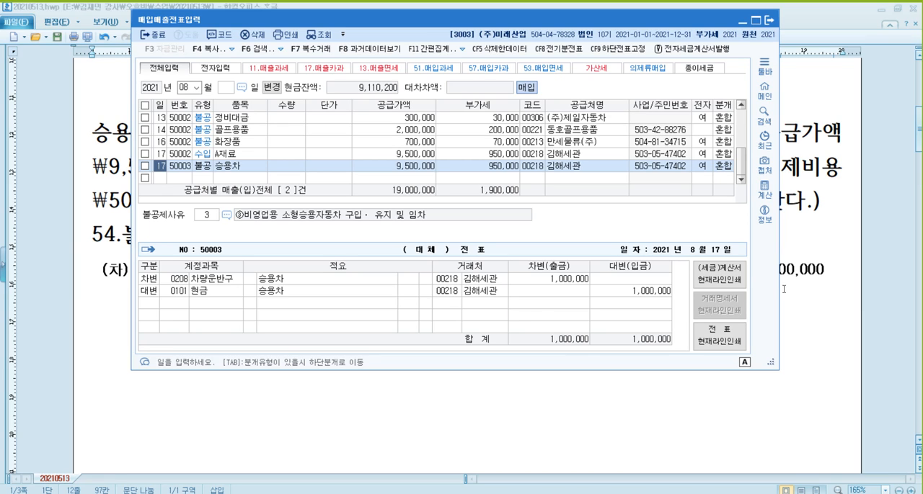
# - Switch to 알PDF and highlight "카드를 이용하여 결제하였다." and "부가세 포함" in problem [33]
pyautogui.moveTo(192, 493)
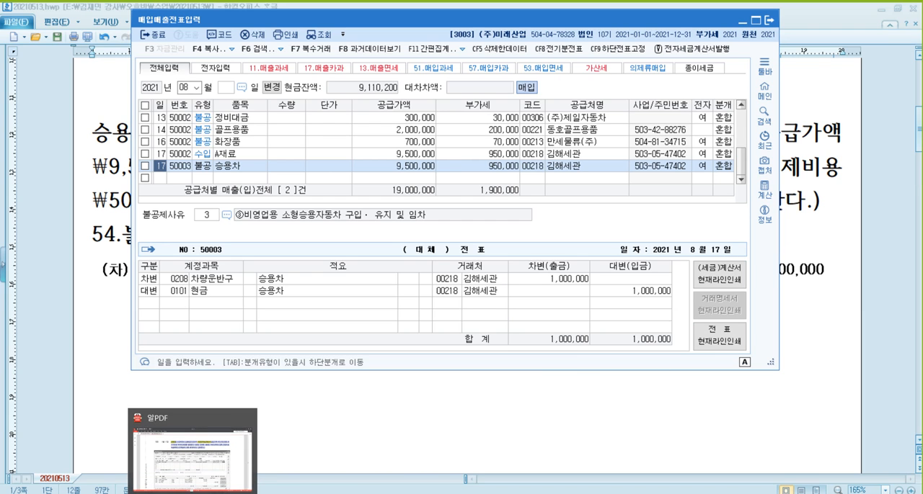
pyautogui.click(193, 454)
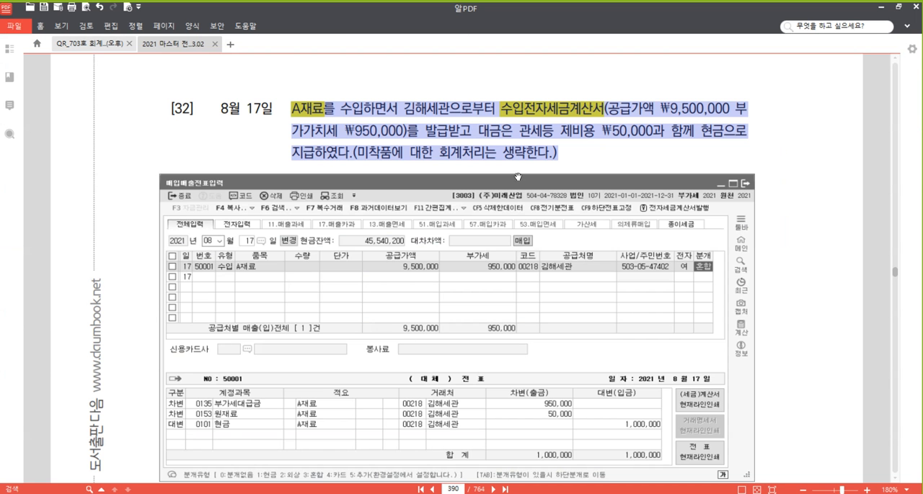
pyautogui.scroll(-10, 519, 196)
pyautogui.scroll(-2, 512, 197)
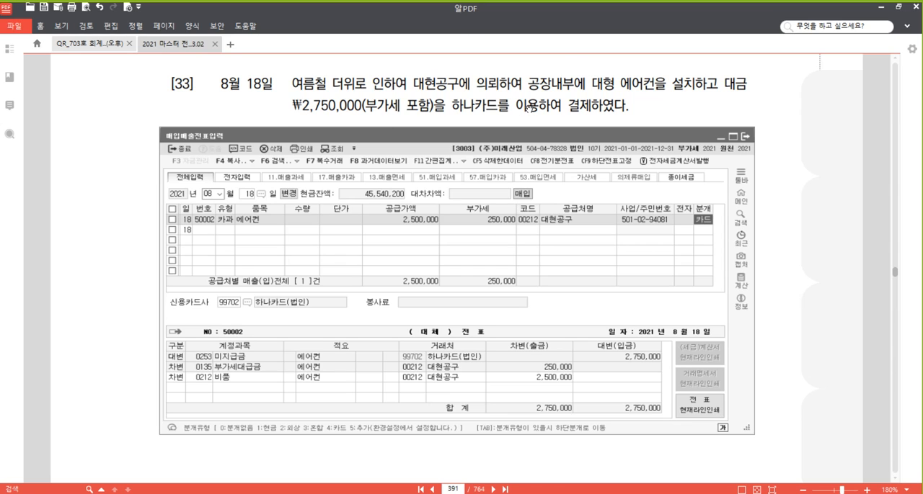
pyautogui.moveTo(476, 107); pyautogui.dragTo(629, 107)
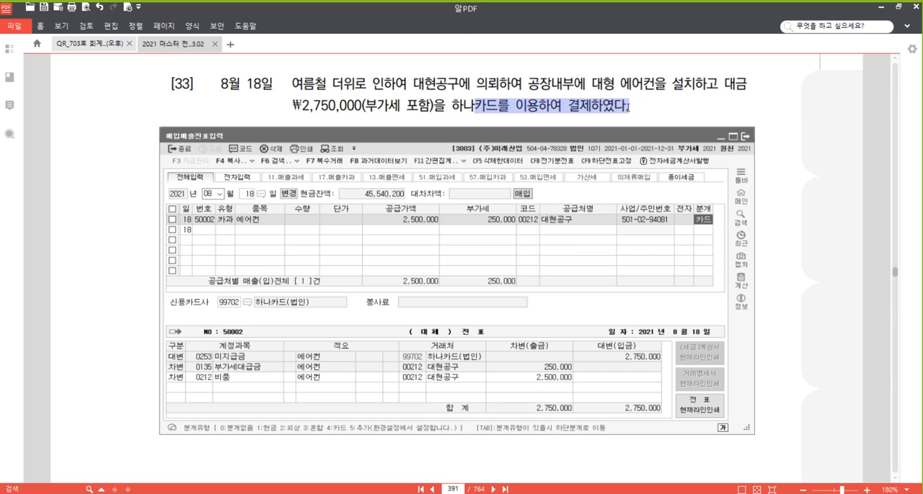
pyautogui.rightClick(602, 110)
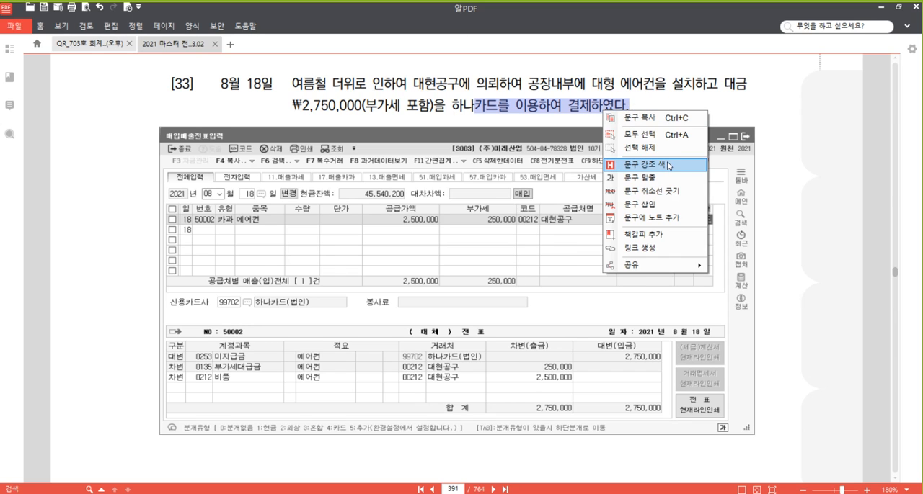
pyautogui.click(668, 164)
pyautogui.moveTo(430, 106); pyautogui.dragTo(366, 107)
pyautogui.rightClick(372, 106)
pyautogui.click(414, 160)
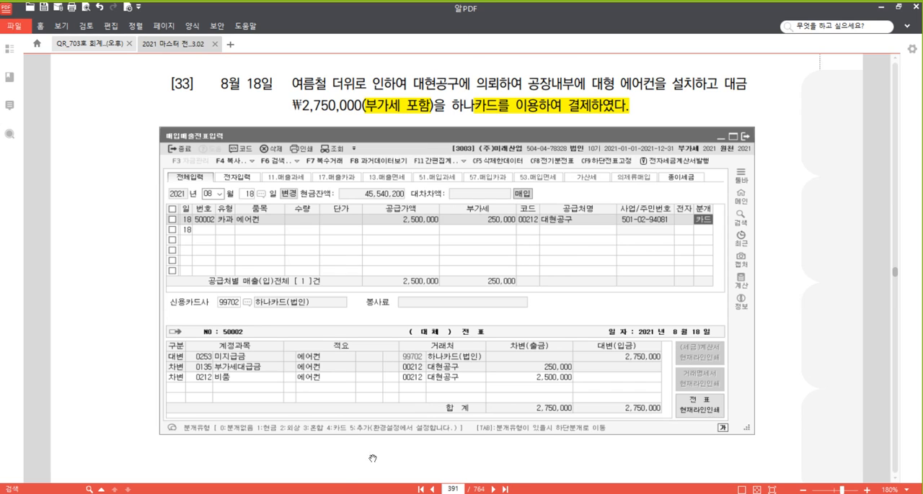
# - Switch to the 매입매출전표입력 window and start an August 18 voucher of type 57 카과 for the item 에어컨
pyautogui.click(315, 476)
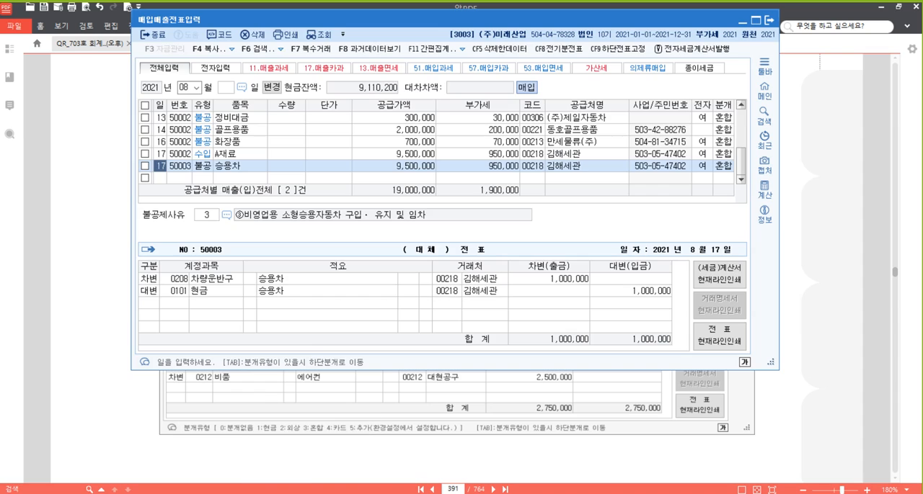
pyautogui.click(158, 180)
pyautogui.write('18')
pyautogui.press('Return')
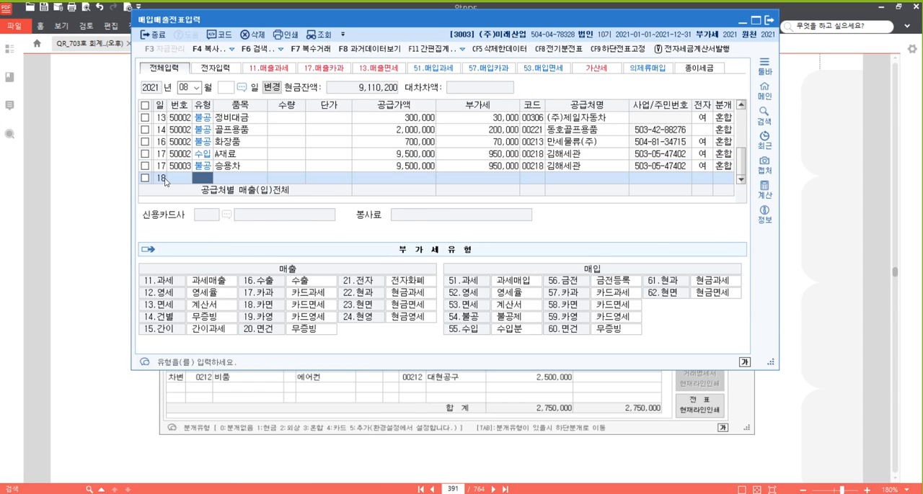
pyautogui.write('57')
pyautogui.press('Return')
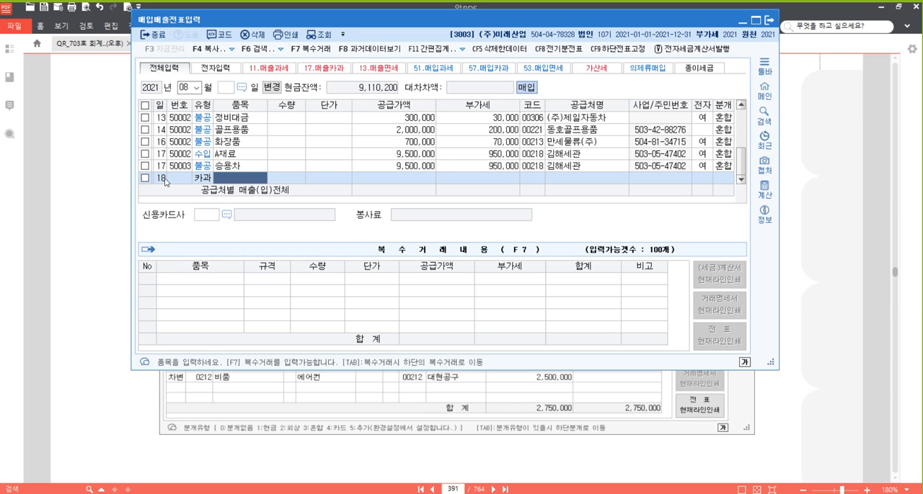
pyautogui.write('에어컨')
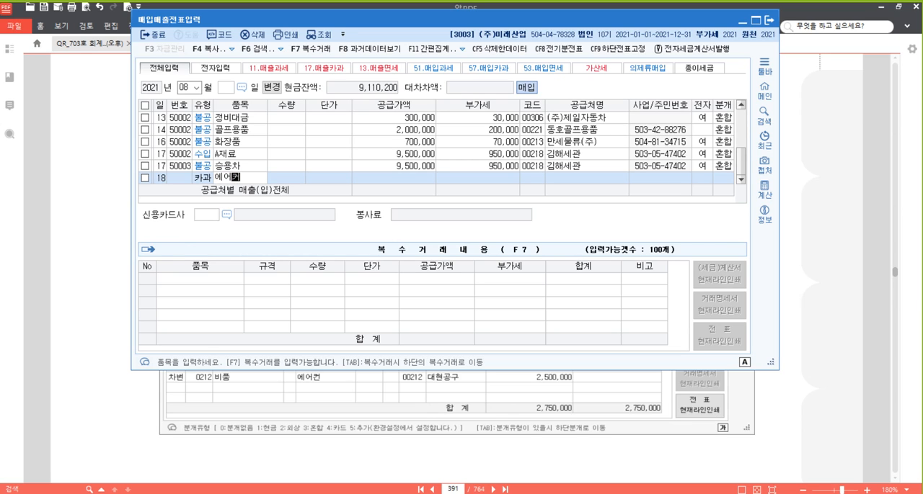
pyautogui.press('Return')
pyautogui.press('Return')
pyautogui.press('Return')
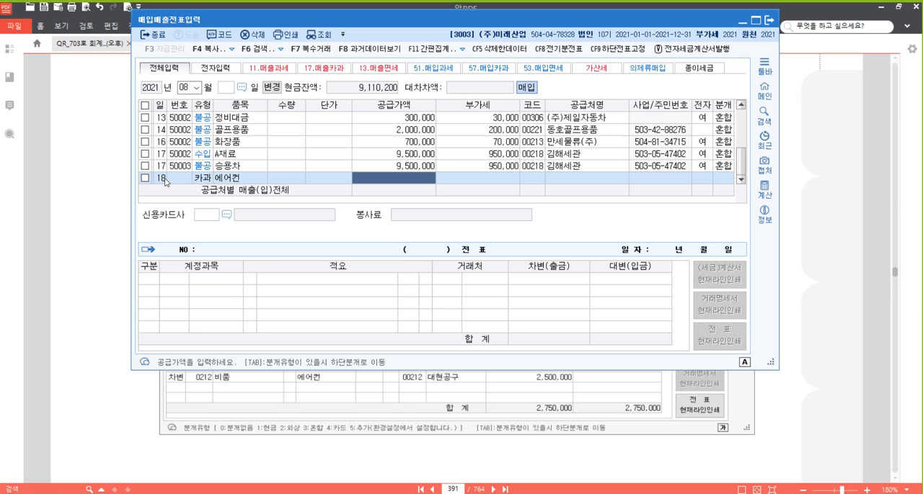
# - Enter the VAT-inclusive amount 2,750,000 for the 에어컨 voucher and choose 대현공구 as the supplier
pyautogui.write('2750000')
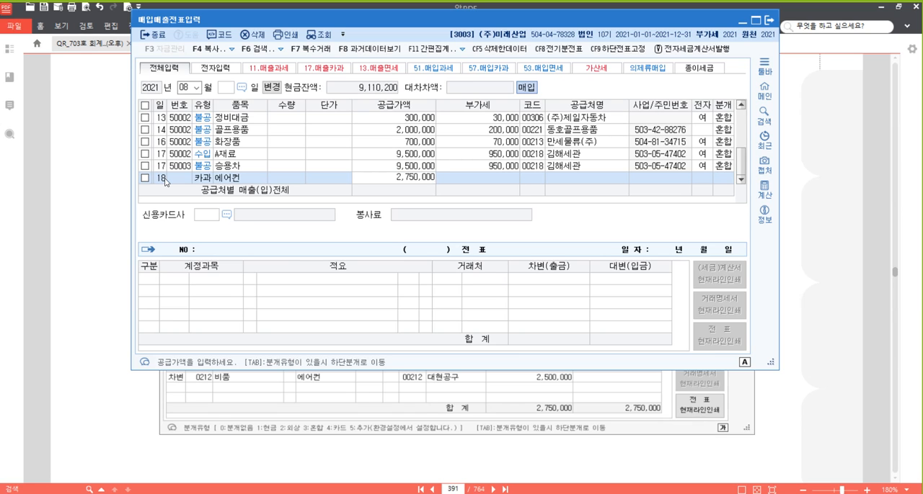
pyautogui.press('Return')
pyautogui.press('Return')
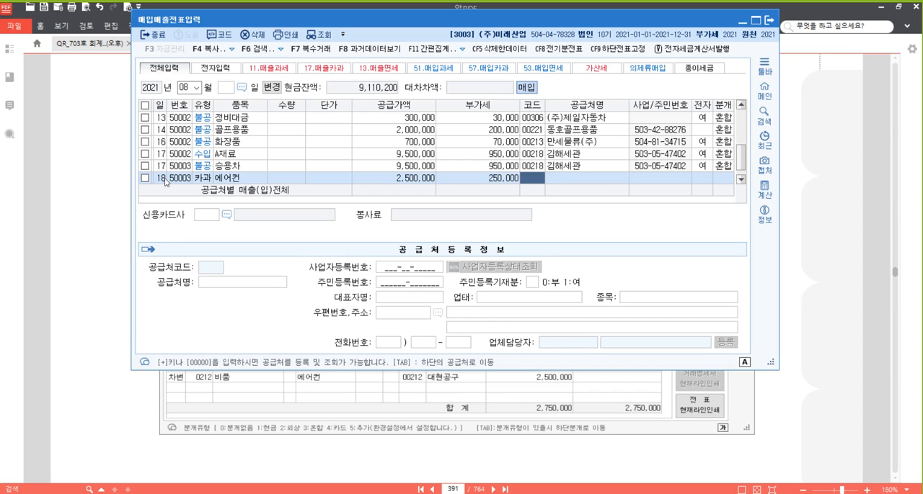
pyautogui.write('대현')
pyautogui.press('Return')
pyautogui.press('Return')
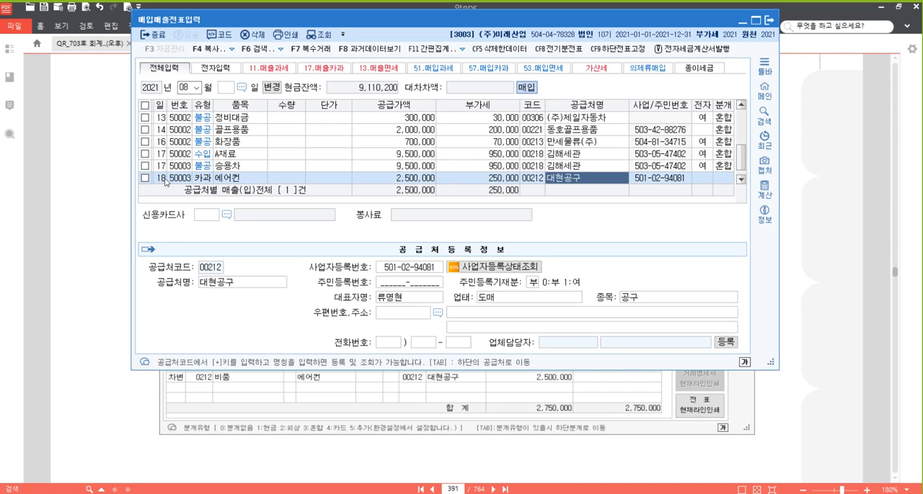
# - Set the 에어컨 voucher's 신용카드사 to 하나카드(법인) and its journal type to 4 카드
pyautogui.press('Return')
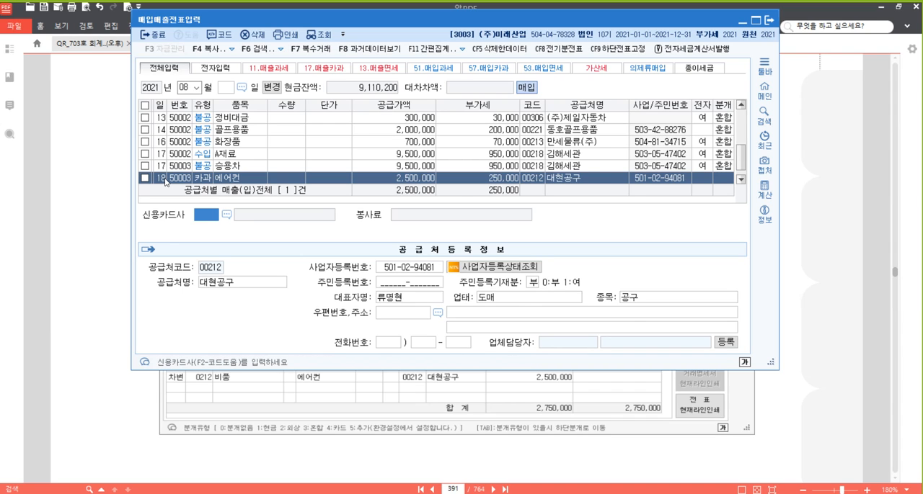
pyautogui.press('F2')
pyautogui.press('Down')
pyautogui.press('Down')
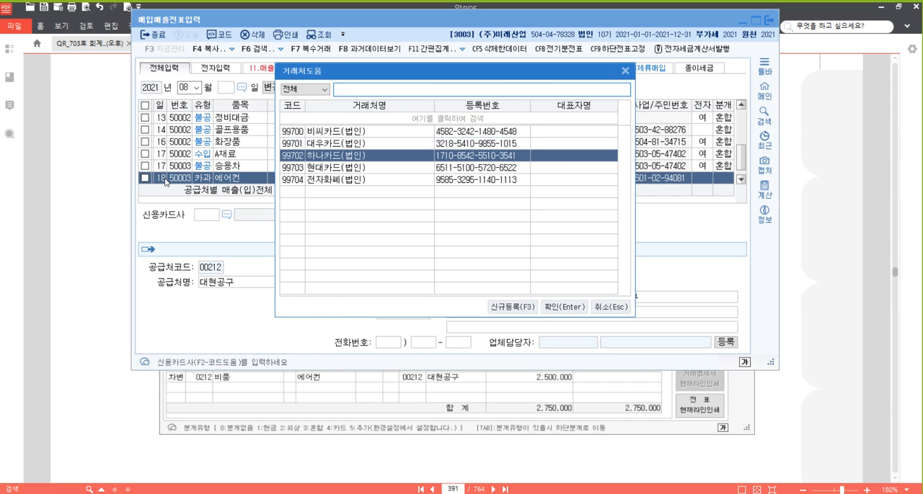
pyautogui.press('Return')
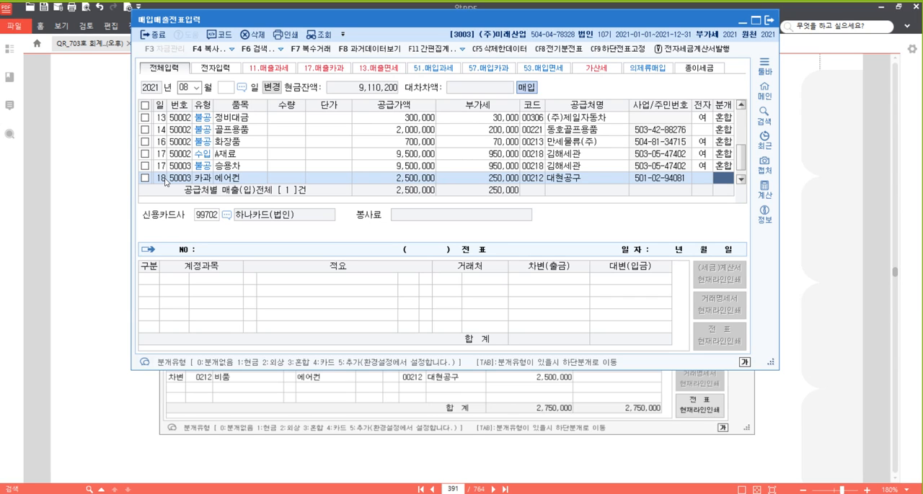
pyautogui.write('4')
pyautogui.press('Return')
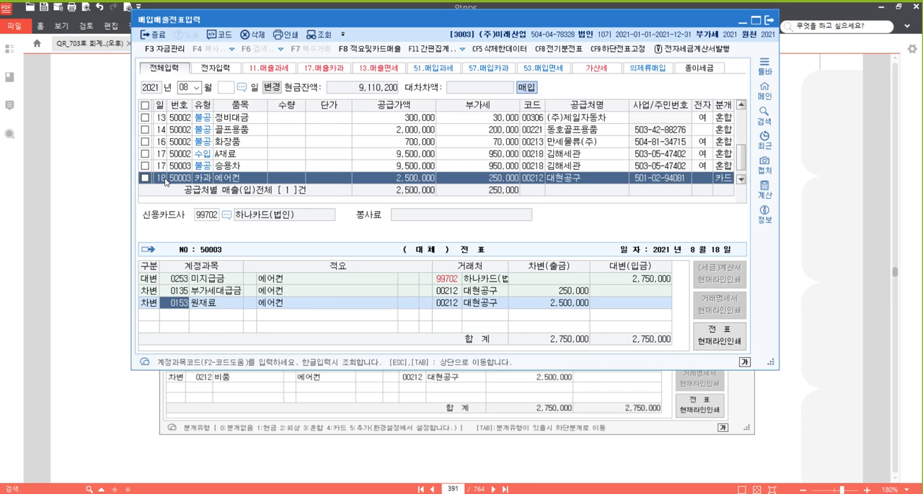
# - Change the 원재료 debit account in the 에어컨 journal to 212 비품 and finish the voucher
pyautogui.write('212')
pyautogui.press('Return')
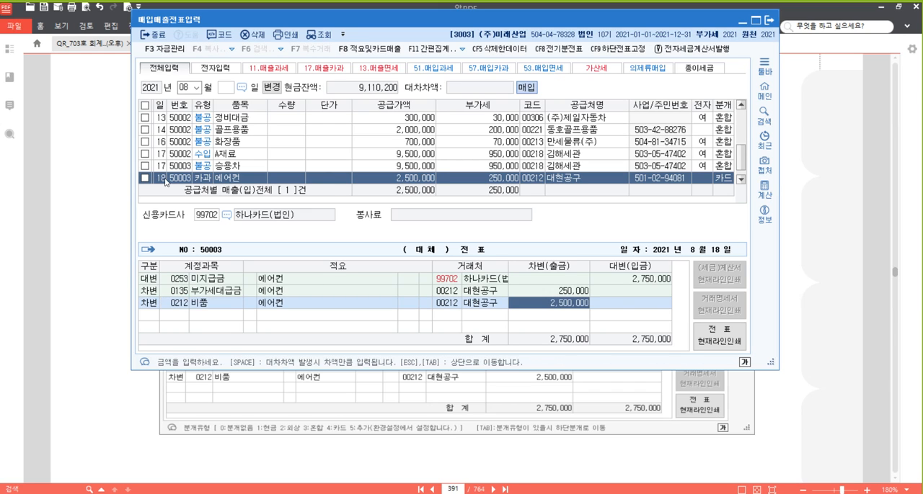
pyautogui.press('Return')
pyautogui.press('Up')
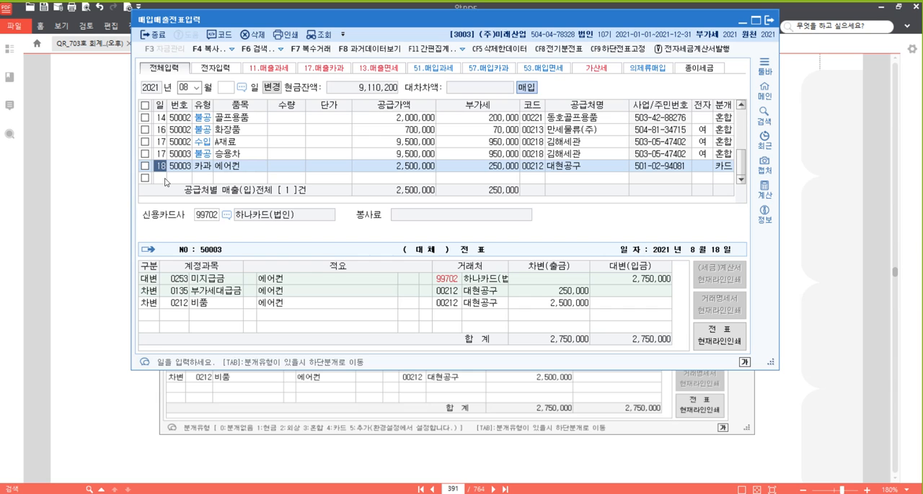
# - Switch to the PDF textbook and highlight the phrase 카드로 결제하였다 in problem [34]
pyautogui.click(834, 232)
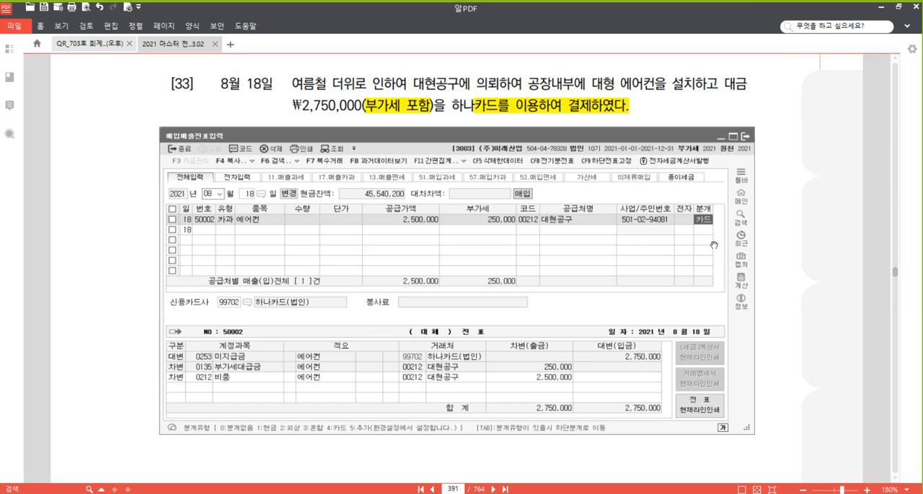
pyautogui.scroll(-5, 621, 231)
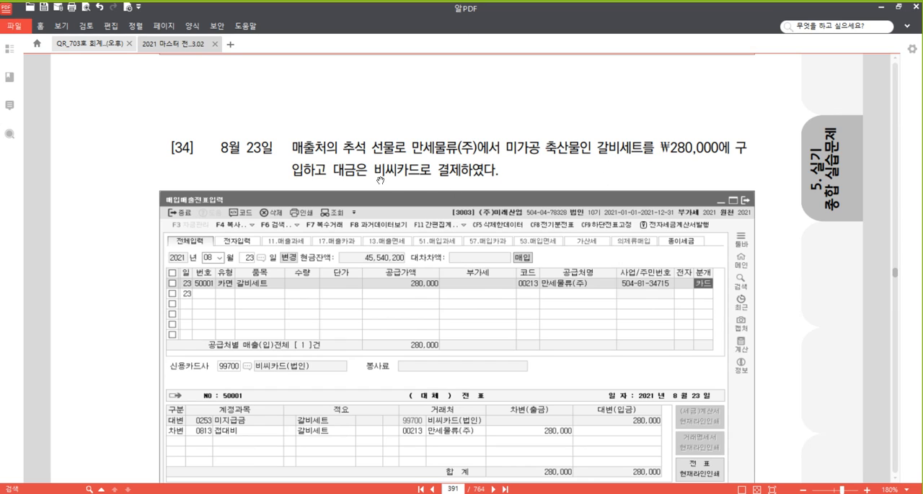
pyautogui.moveTo(399, 171); pyautogui.dragTo(499, 171)
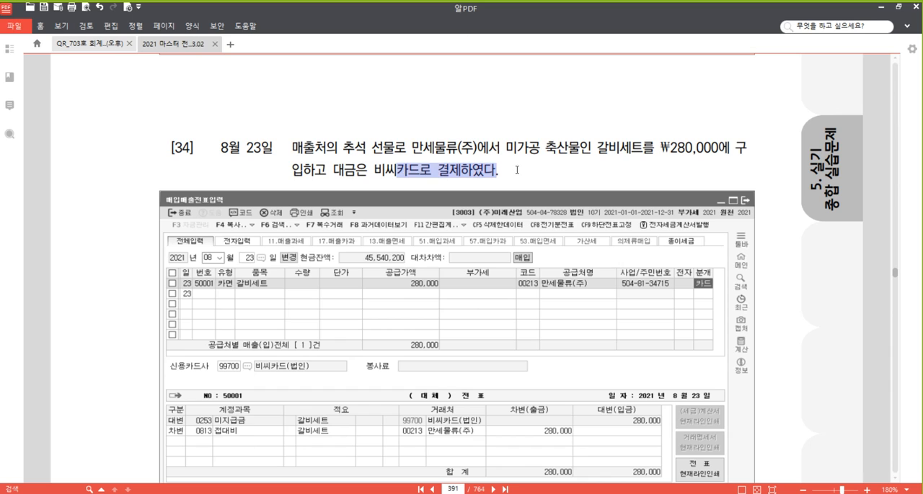
pyautogui.rightClick(477, 168)
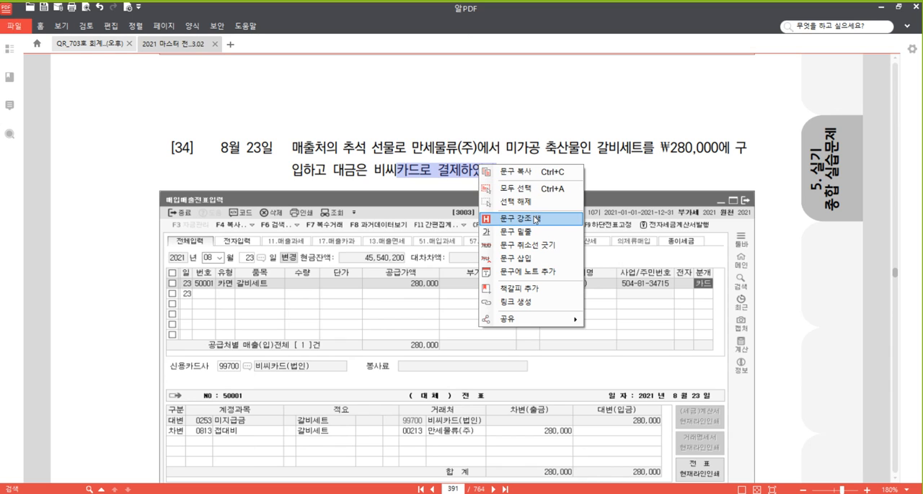
pyautogui.click(535, 218)
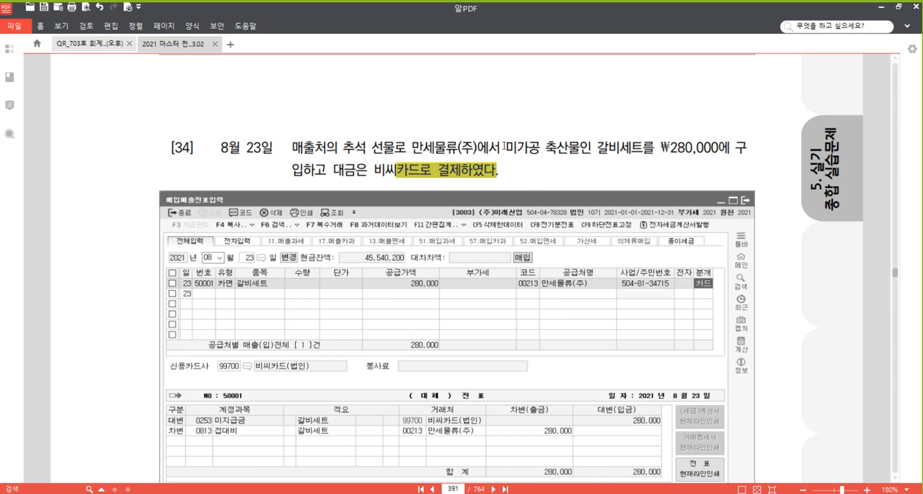
pyautogui.click(506, 147)
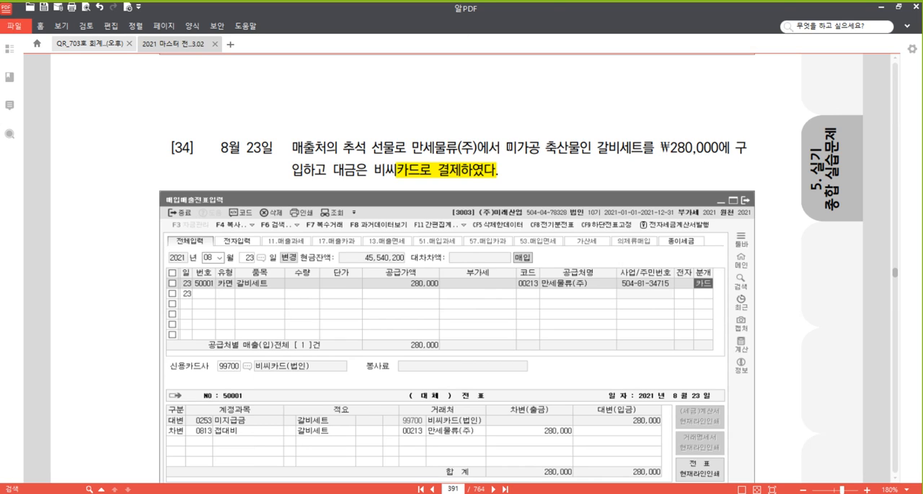
# - Highlight the phrase 미가공 축산물인 갈비세트 in problem [34]
pyautogui.moveTo(505, 148); pyautogui.dragTo(644, 148)
pyautogui.rightClick(631, 147)
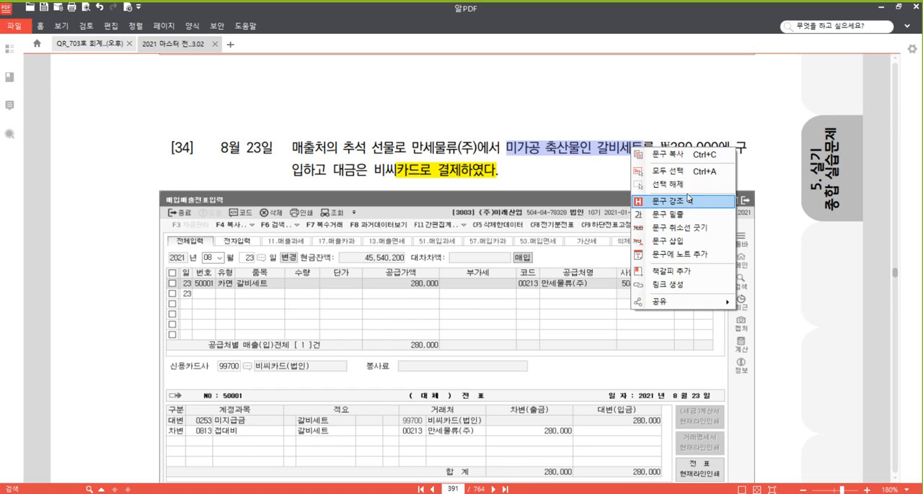
pyautogui.click(688, 201)
pyautogui.click(583, 152)
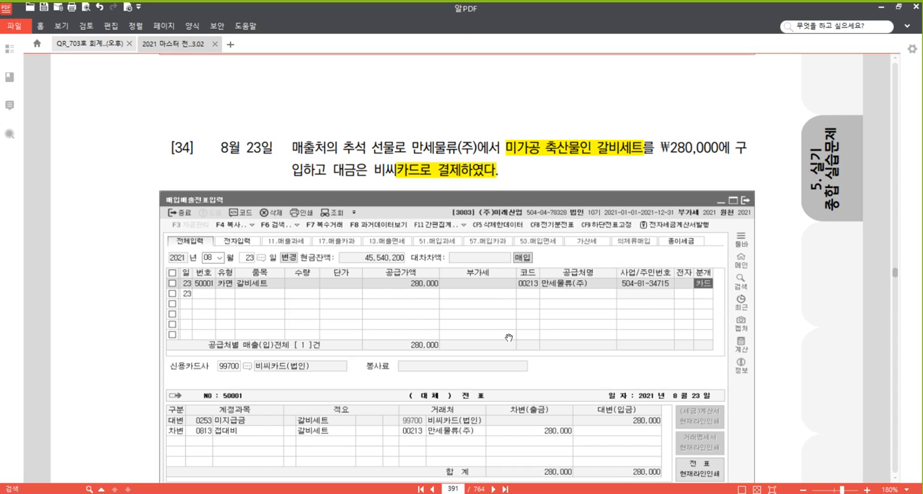
# - Switch to the 매입매출전표입력 window and start an August 23 voucher of type 58 카면 for the item 갈비세트
pyautogui.hotkey('alt', 'Tab')
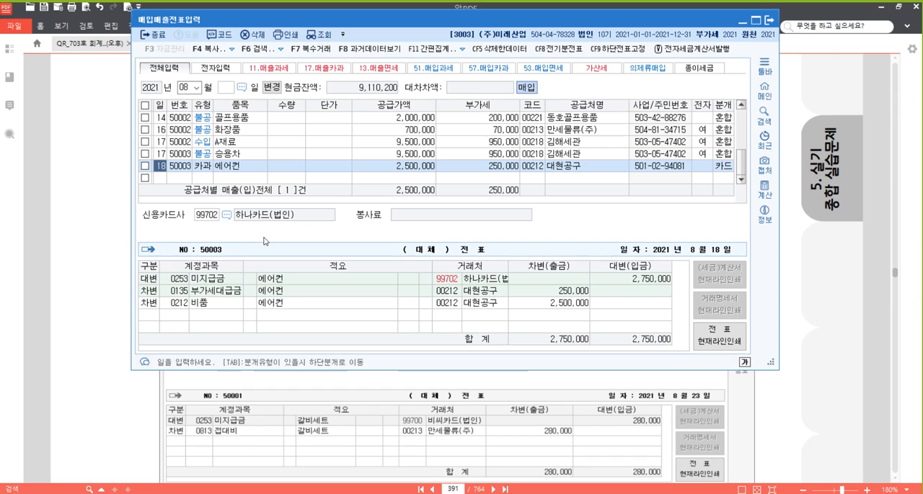
pyautogui.click(160, 178)
pyautogui.write('23')
pyautogui.press('Return')
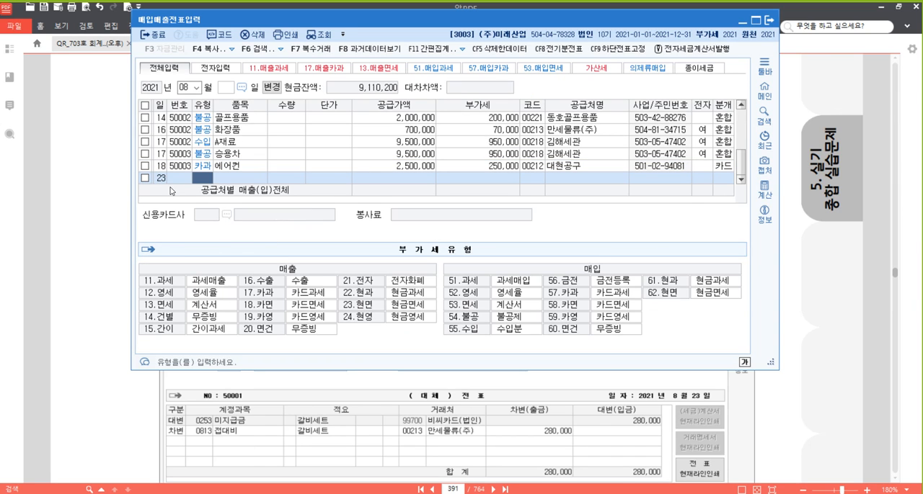
pyautogui.write('58')
pyautogui.press('Return')
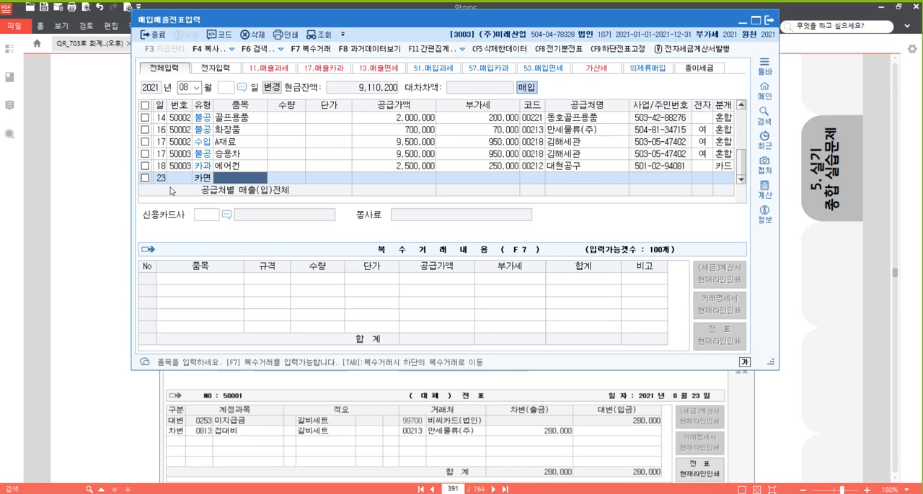
pyautogui.write('갈비세트')
pyautogui.press('Return')
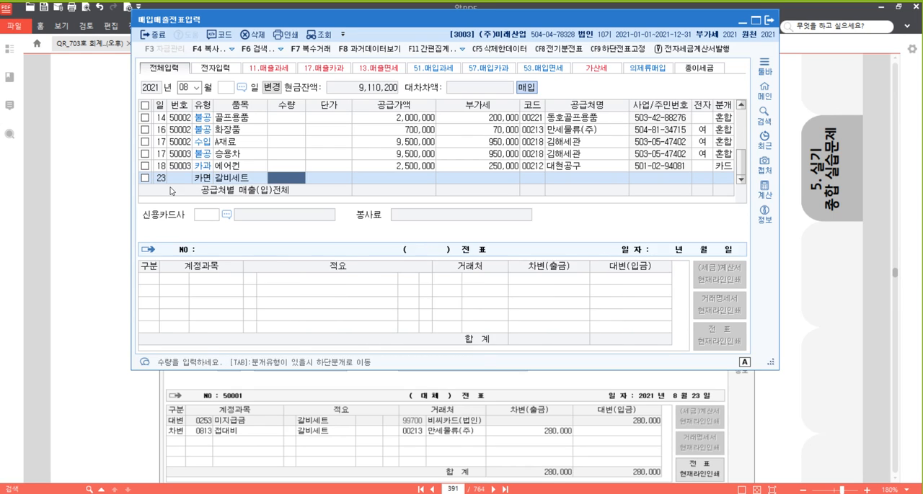
# - Enter the supply amount 280,000 for the 갈비세트 voucher and choose 만세물류(주) as the supplier
pyautogui.press('Return')
pyautogui.press('Return')
pyautogui.write('2800000')
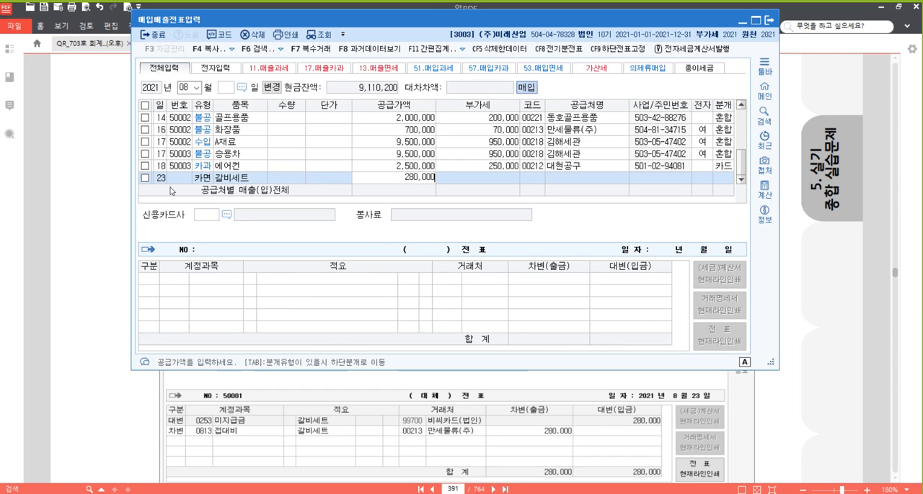
pyautogui.press('Return')
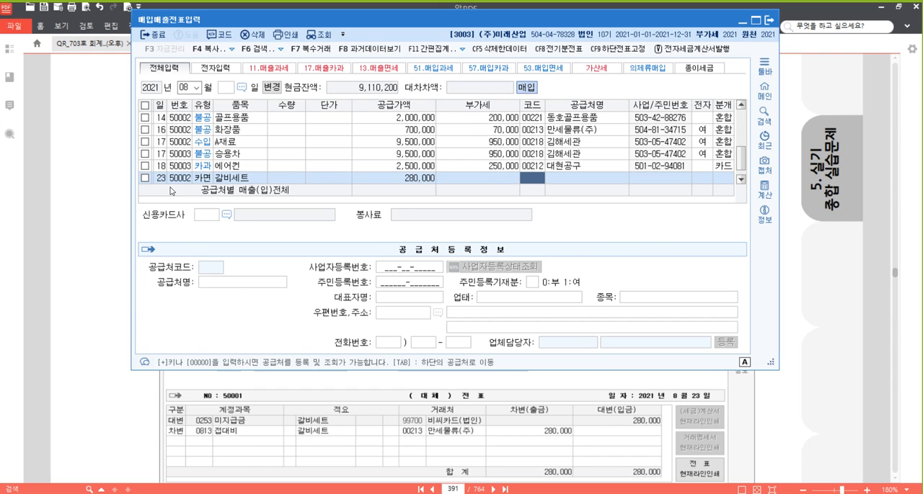
pyautogui.write('만')
pyautogui.press('Return')
pyautogui.press('Return')
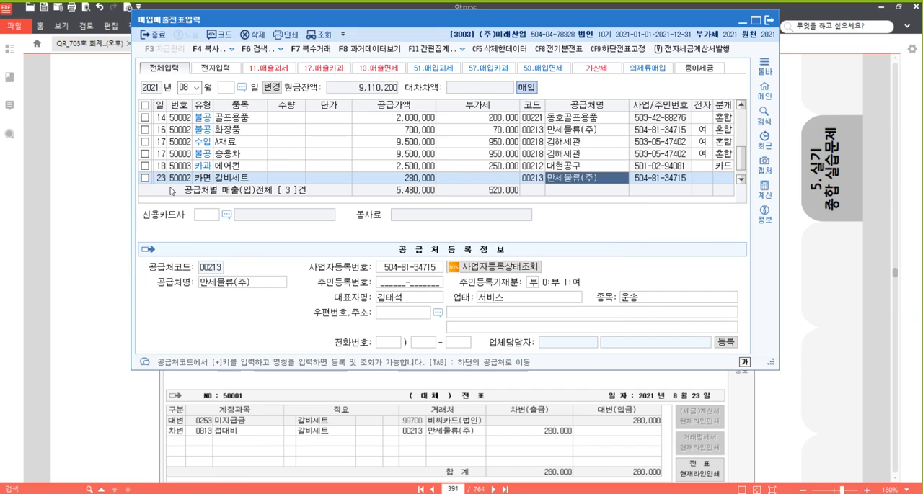
pyautogui.press('Return')
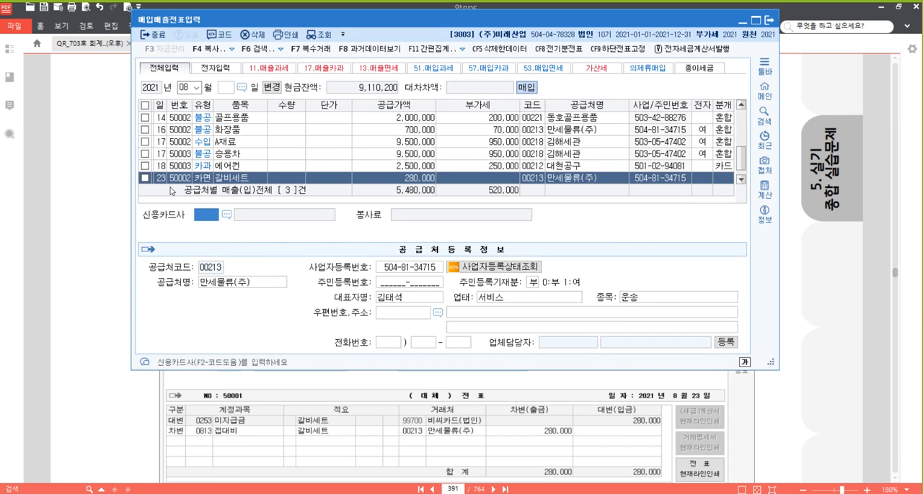
# - Set the 갈비세트 voucher's 신용카드사 to 비씨카드(법인) and its journal type to 4 카드
pyautogui.press('F2')
pyautogui.press('Return')
pyautogui.press('Return')
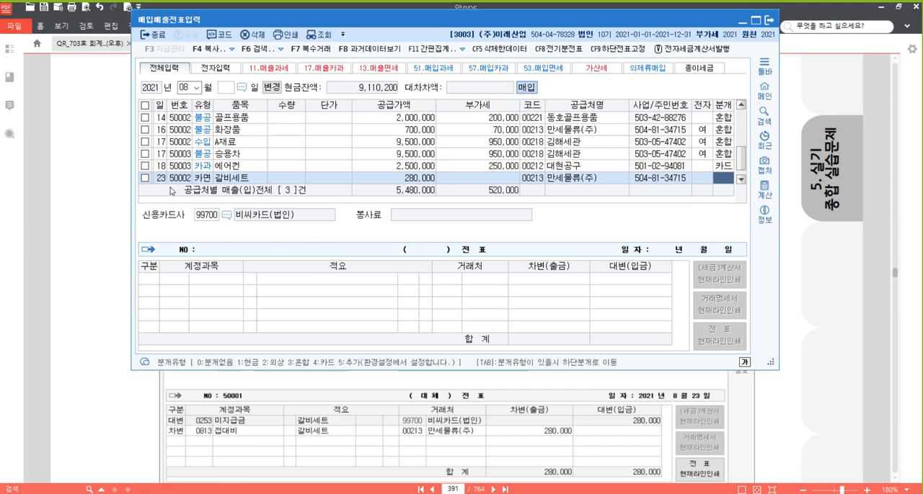
pyautogui.write('4')
pyautogui.press('Return')
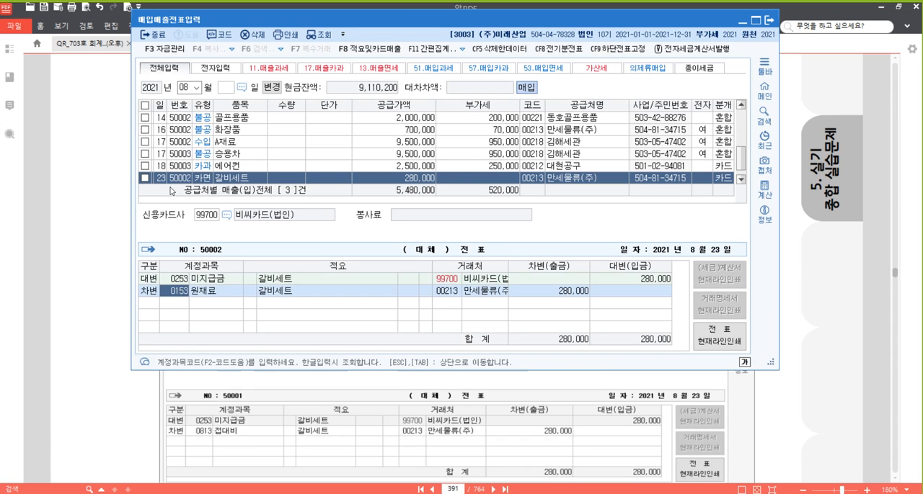
# - Change the 원재료 debit account in the 갈비세트 journal to 0813 접대비 and finish the voucher
pyautogui.write('0813')
pyautogui.press('Return')
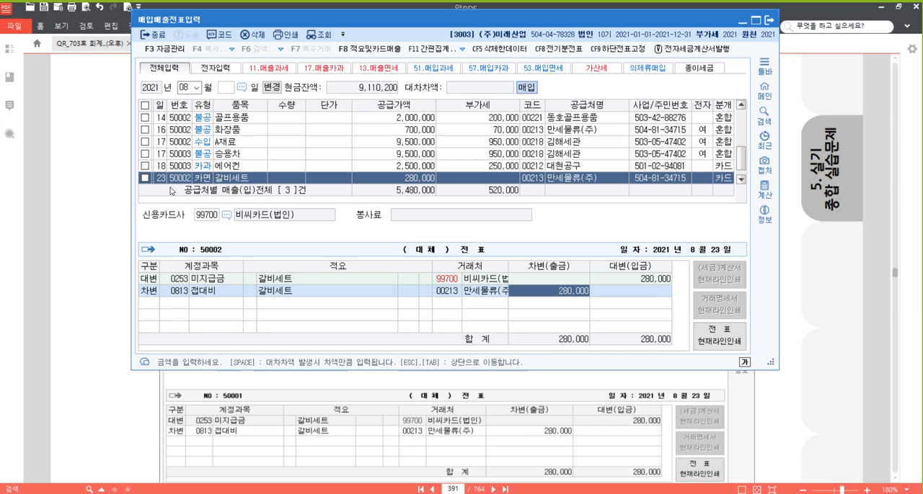
pyautogui.press('Return')
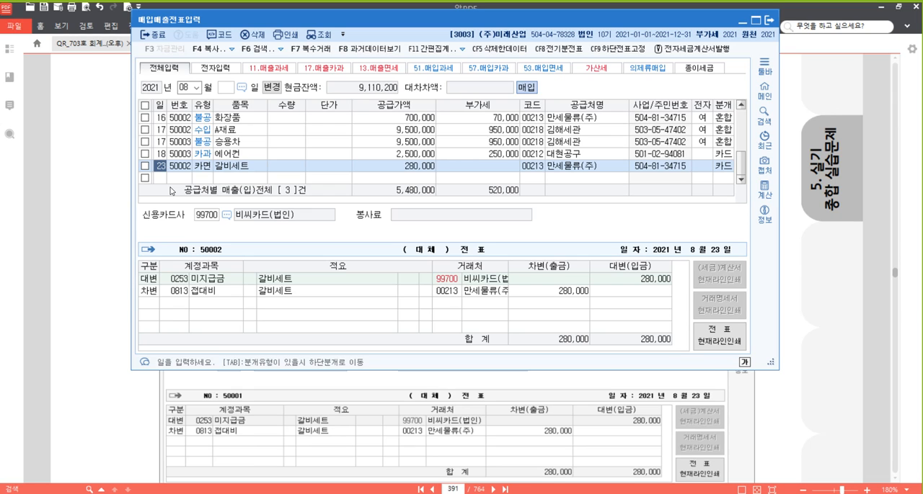
# - Switch to the PDF textbook and highlight 현금영수증(공급대가 ₩3,300,000)을 이면확인 후 발급받았다 in problem [35]
pyautogui.click(847, 283)
pyautogui.scroll(-10, 595, 254)
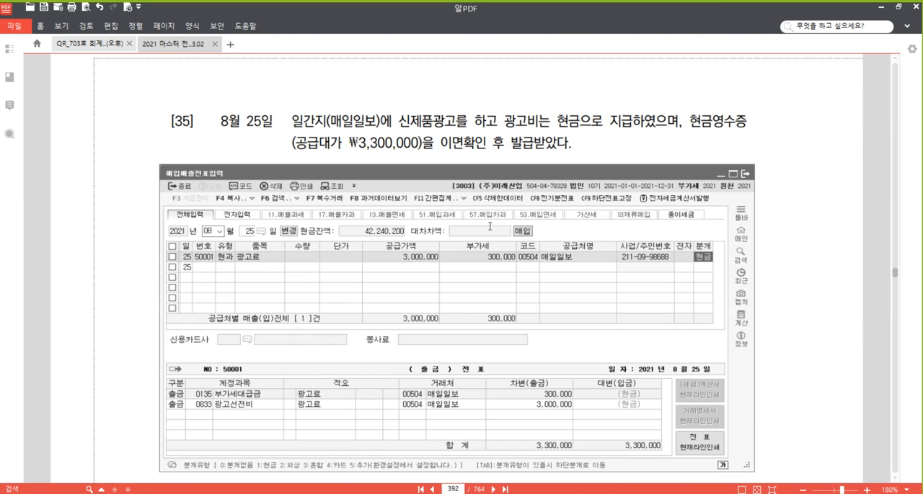
pyautogui.scroll(-1, 310, 172)
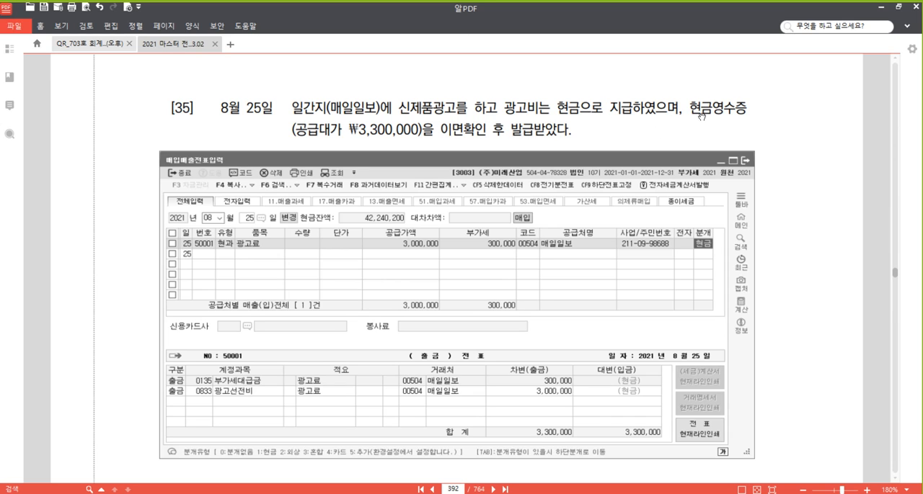
pyautogui.moveTo(689, 108); pyautogui.dragTo(587, 137)
pyautogui.rightClick(538, 133)
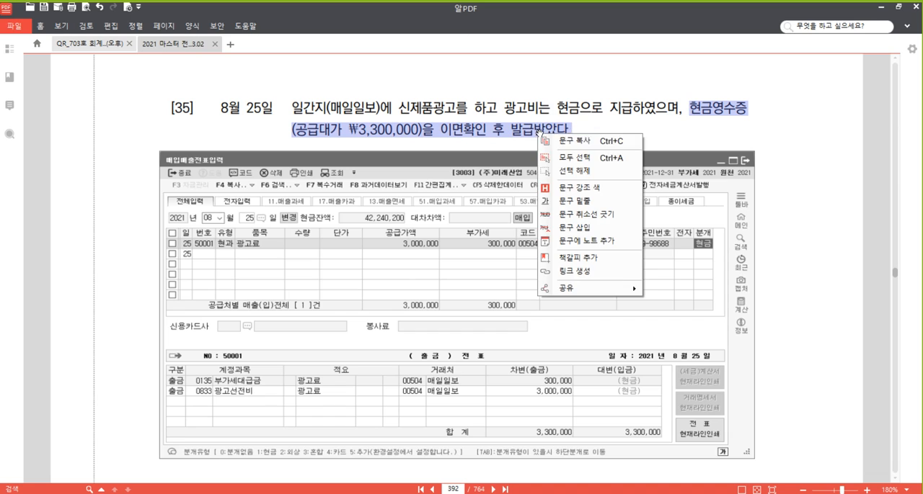
pyautogui.click(588, 184)
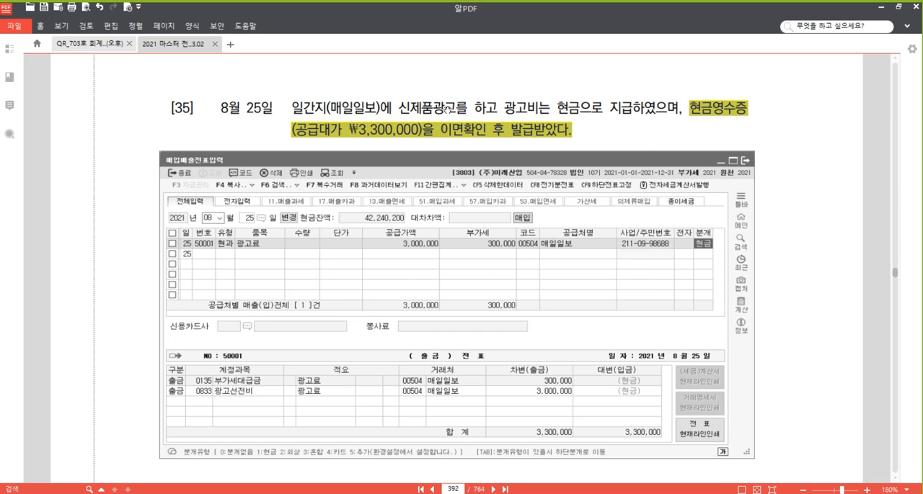
pyautogui.click(441, 108)
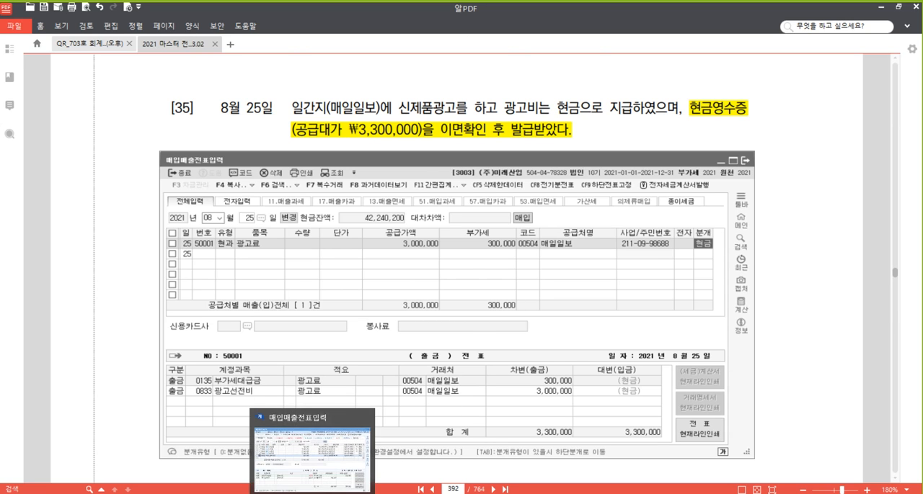
# - Switch to the 매입매출전표입력 window and start an August 25 voucher of type 61 현과 for the item 광고비
pyautogui.click(312, 493)
pyautogui.click(162, 178)
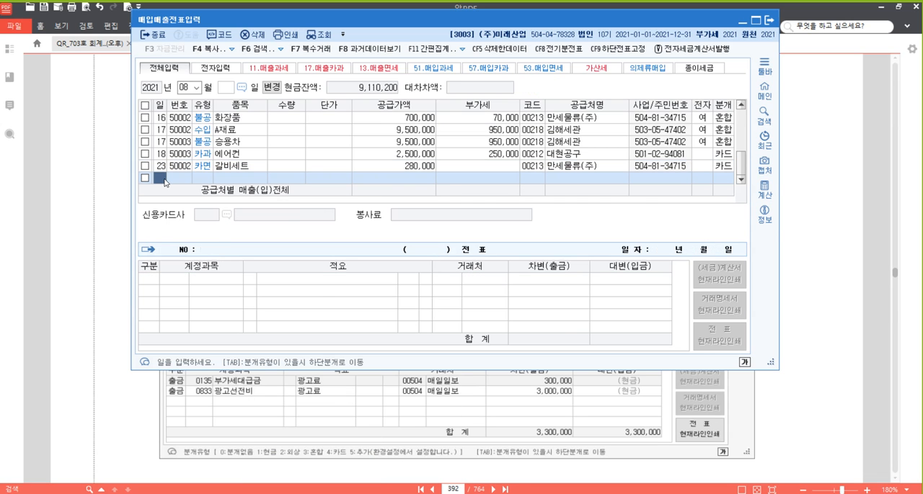
pyautogui.write('25')
pyautogui.press('Return')
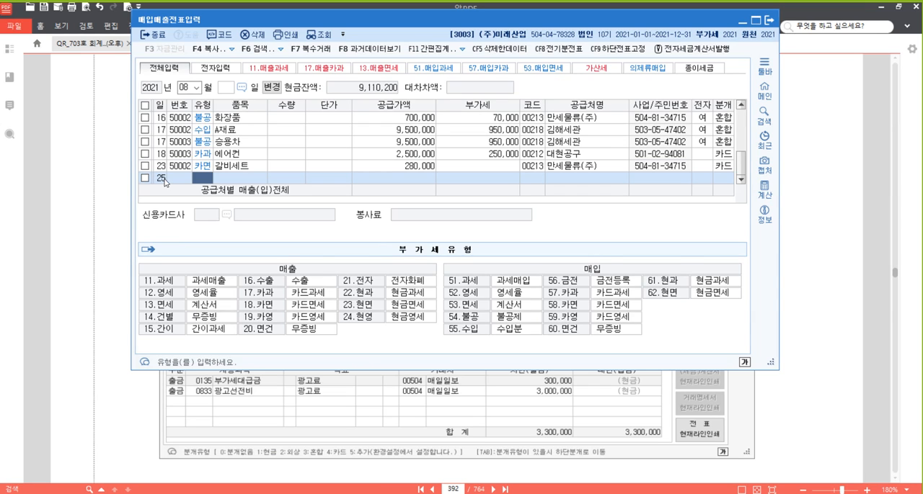
pyautogui.write('61')
pyautogui.press('Return')
pyautogui.write('광고비')
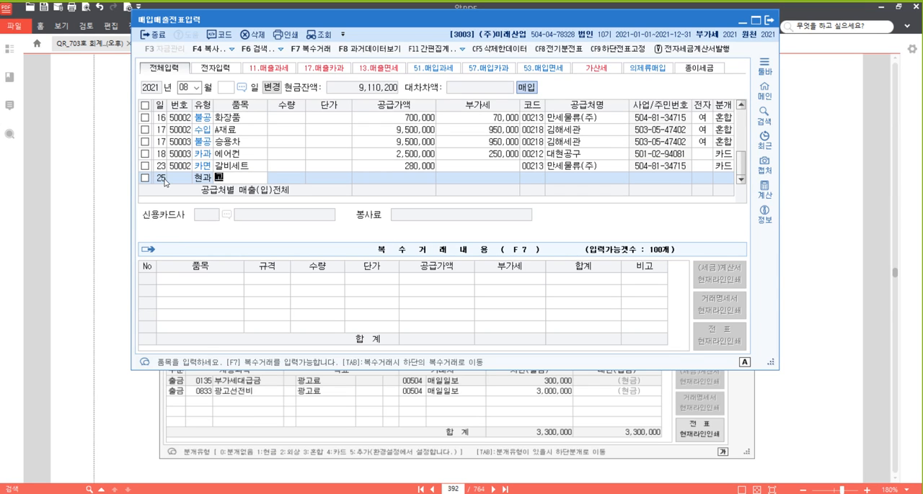
pyautogui.press('Return')
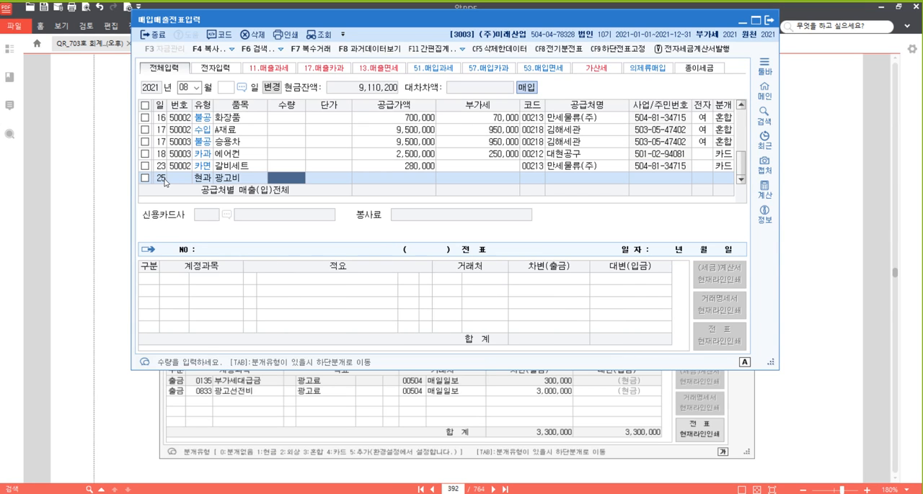
# - Enter the VAT-inclusive amount 3,300,000 for the 광고비 voucher and choose 매일일보 as the supplier
pyautogui.press('Return')
pyautogui.press('Return')
pyautogui.write('3300000')
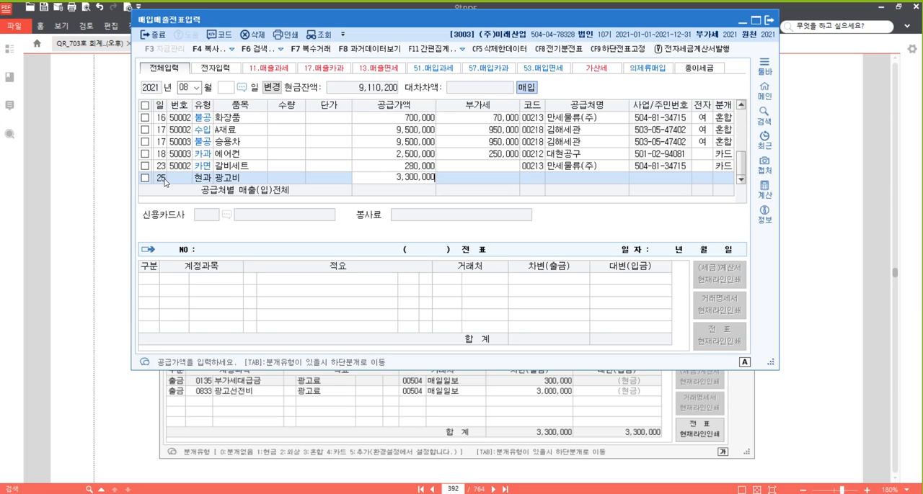
pyautogui.press('Return')
pyautogui.press('Return')
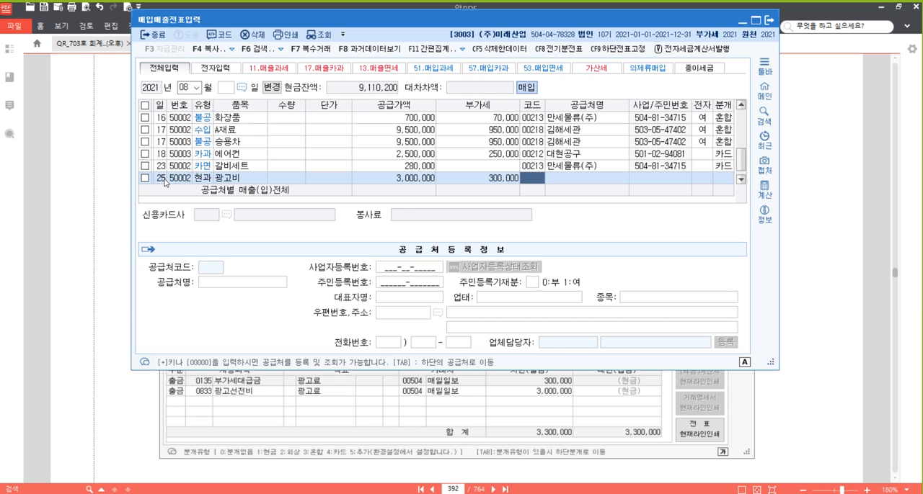
pyautogui.write('매일')
pyautogui.press('Return')
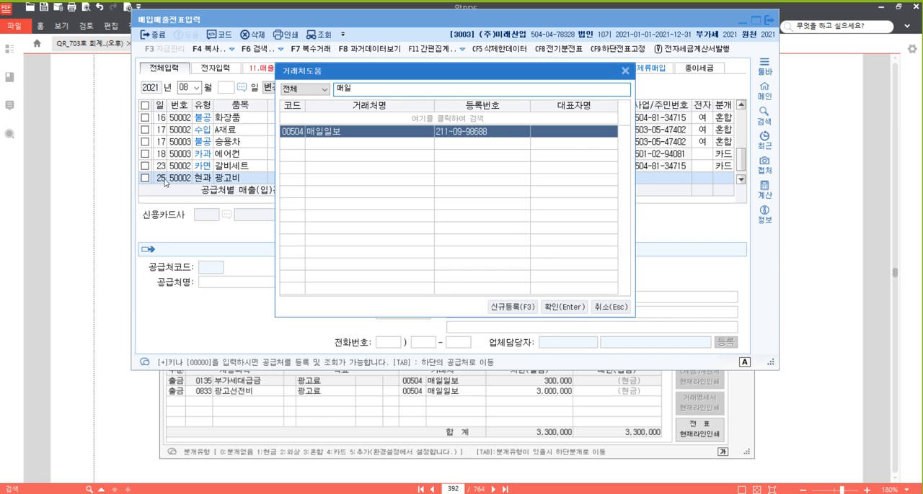
pyautogui.press('Return')
pyautogui.press('Return')
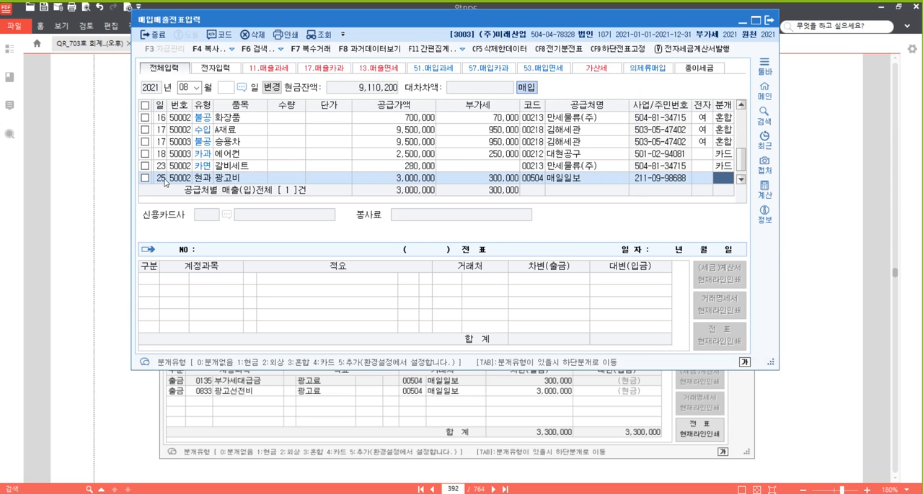
# - Set the 광고비 voucher's journal type to 현금, change its 원재료 debit account to 0833 광고선전비 and finish the voucher
pyautogui.write('1')
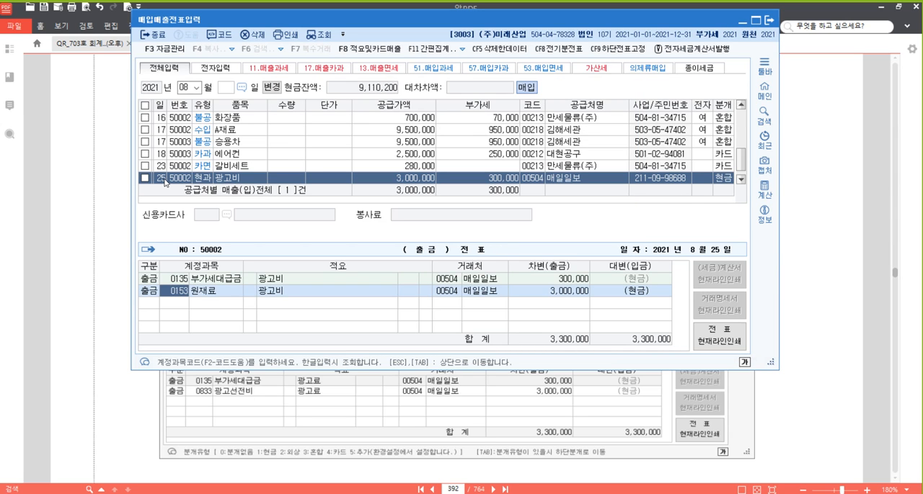
pyautogui.write('광고')
pyautogui.press('Return')
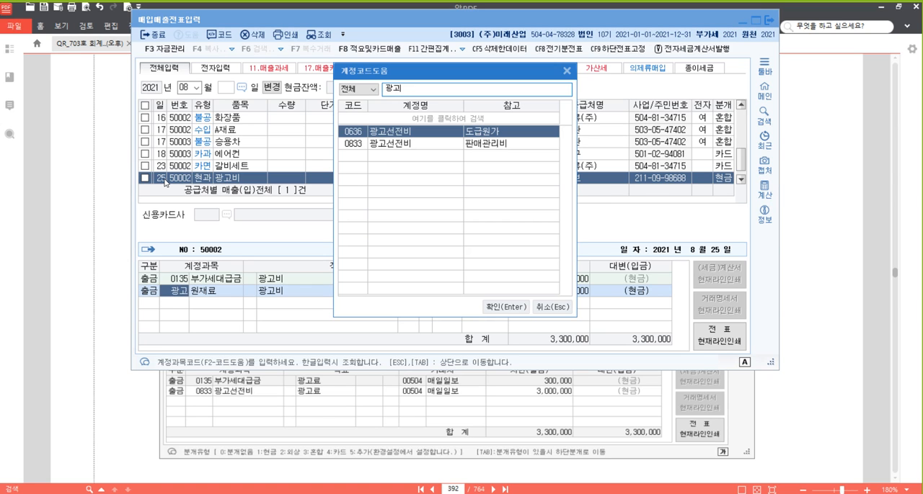
pyautogui.press('Down')
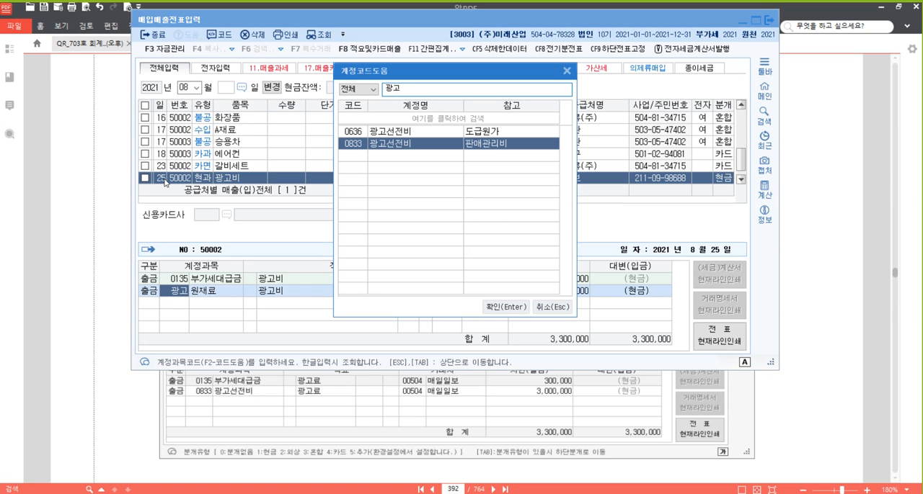
pyautogui.press('Return')
pyautogui.press('Return')
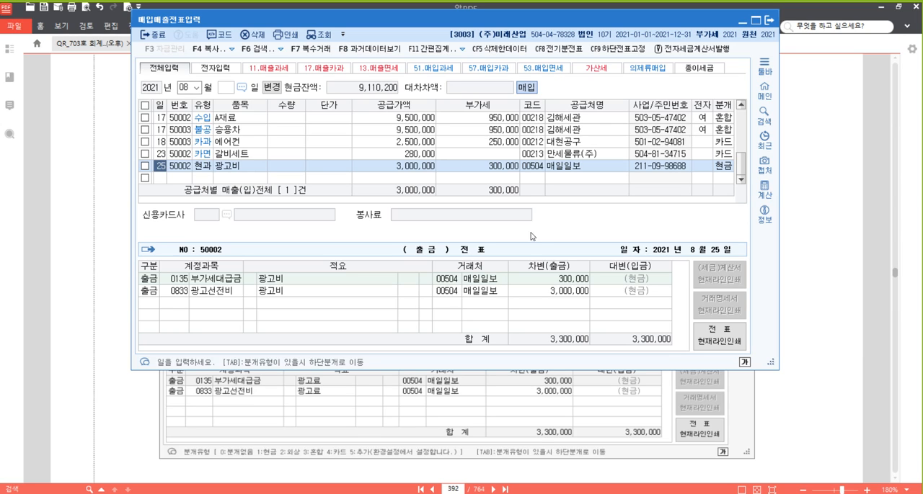
# - Switch to the PDF textbook and highlight 현금영수증을 발급받았다 and 서적 in problem [36]
pyautogui.click(841, 234)
pyautogui.scroll(-5, 602, 185)
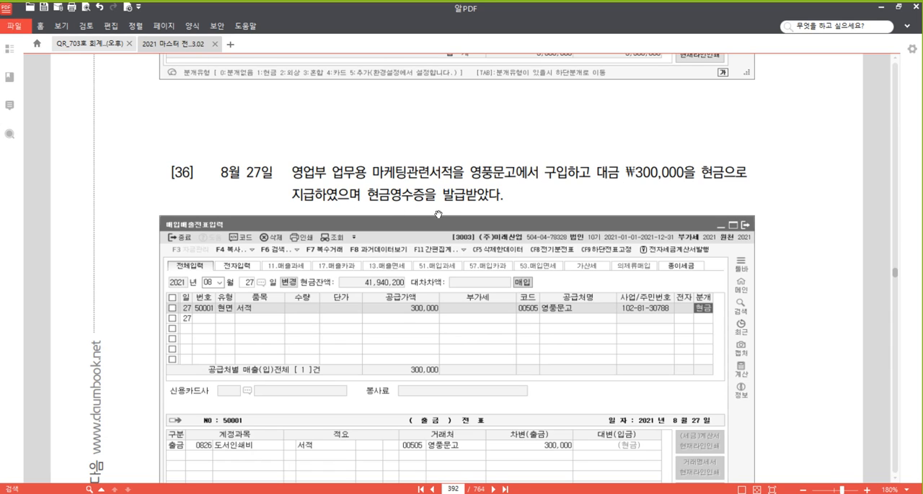
pyautogui.moveTo(367, 194); pyautogui.dragTo(503, 196)
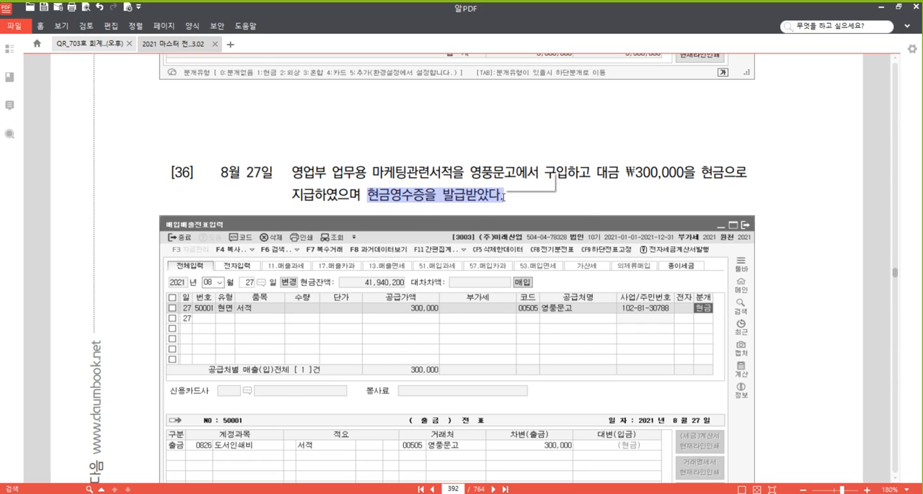
pyautogui.rightClick(485, 197)
pyautogui.click(533, 254)
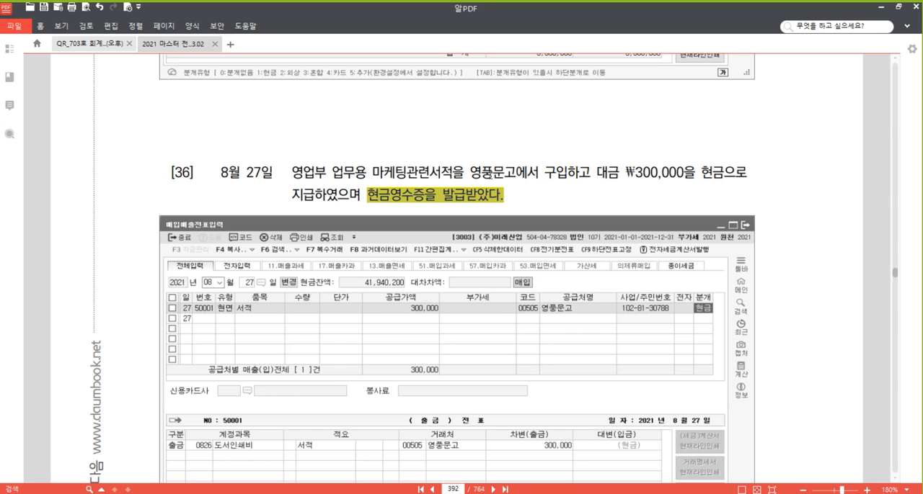
pyautogui.moveTo(430, 174); pyautogui.dragTo(453, 173)
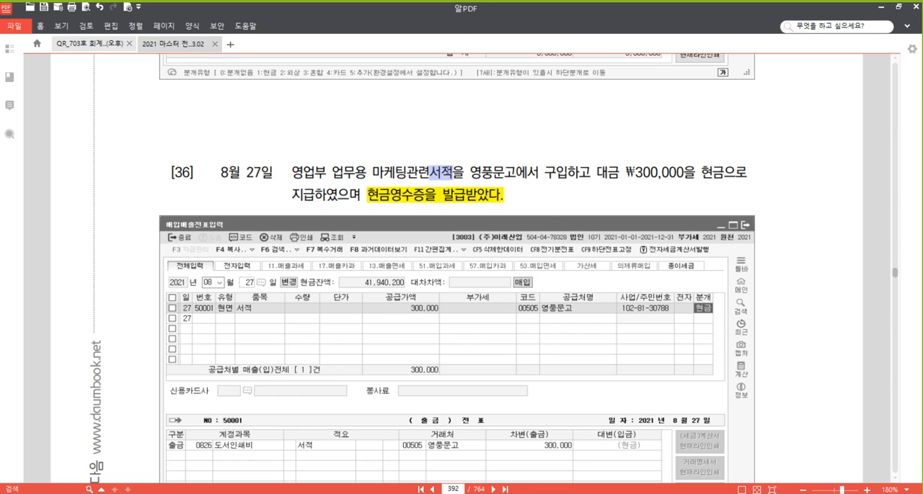
pyautogui.rightClick(446, 171)
pyautogui.click(489, 225)
pyautogui.click(244, 169)
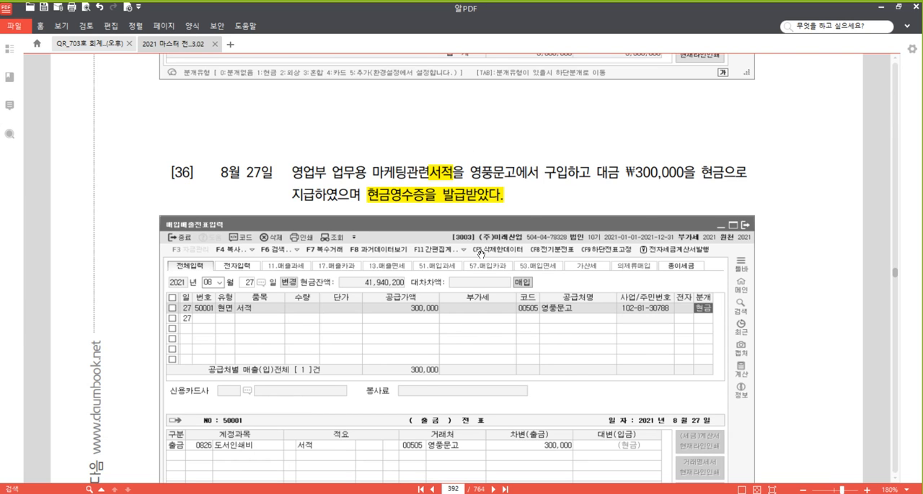
# - Switch to the 매입매출전표입력 window and start an August 27 voucher of type 62 현면 for the item 마케팅관련서적
pyautogui.moveTo(311, 493)
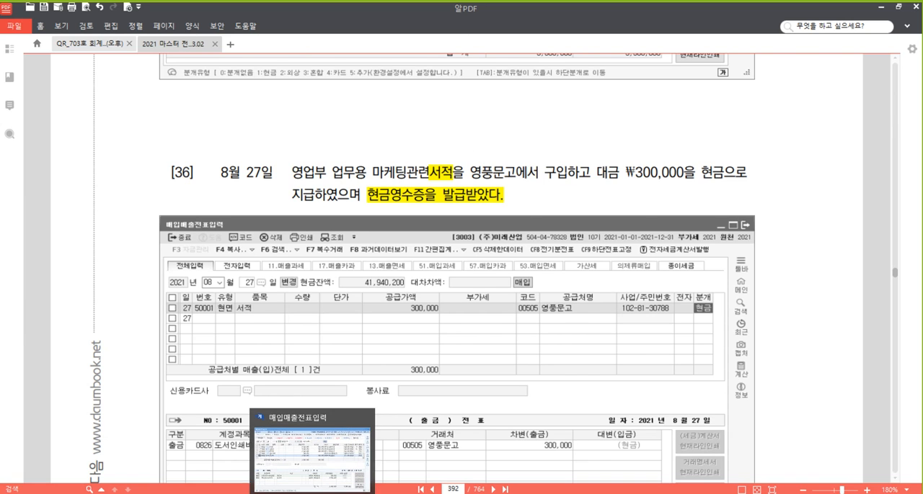
pyautogui.click(310, 458)
pyautogui.click(174, 179)
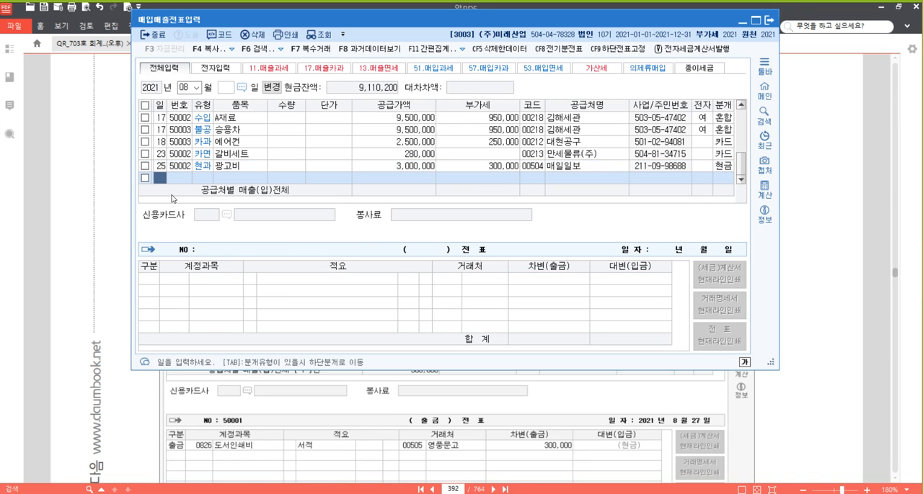
pyautogui.write('27')
pyautogui.press('Return')
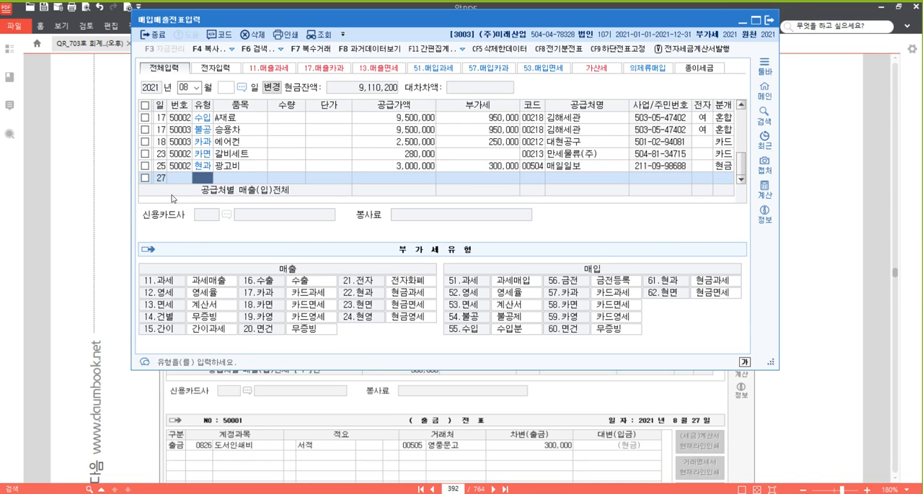
pyautogui.write('62')
pyautogui.press('Return')
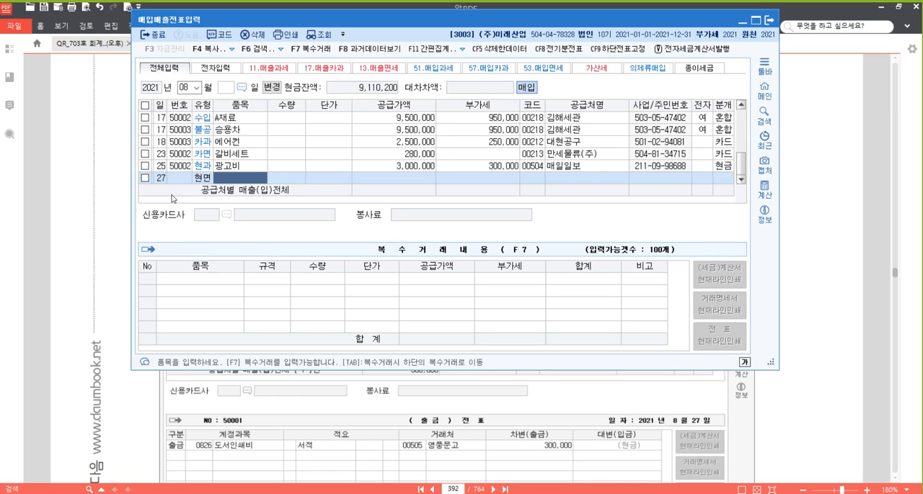
pyautogui.write('마케팅관리')
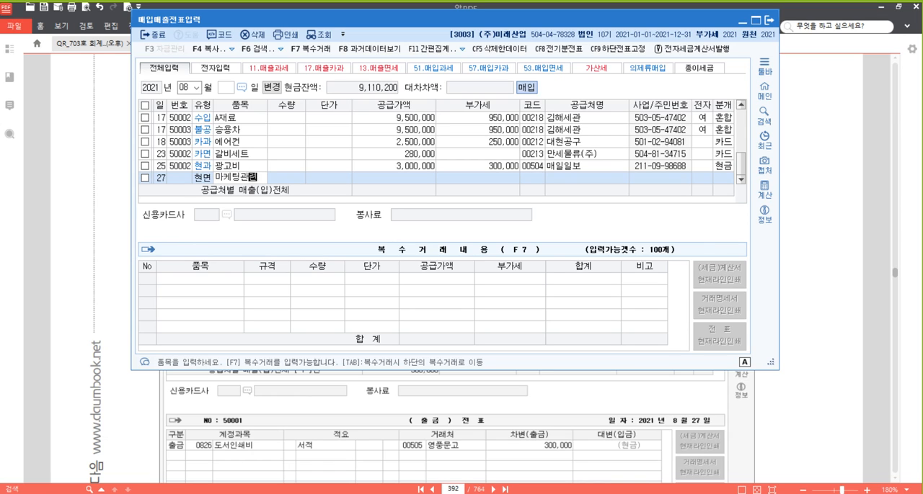
pyautogui.write('서')
pyautogui.press('Return')
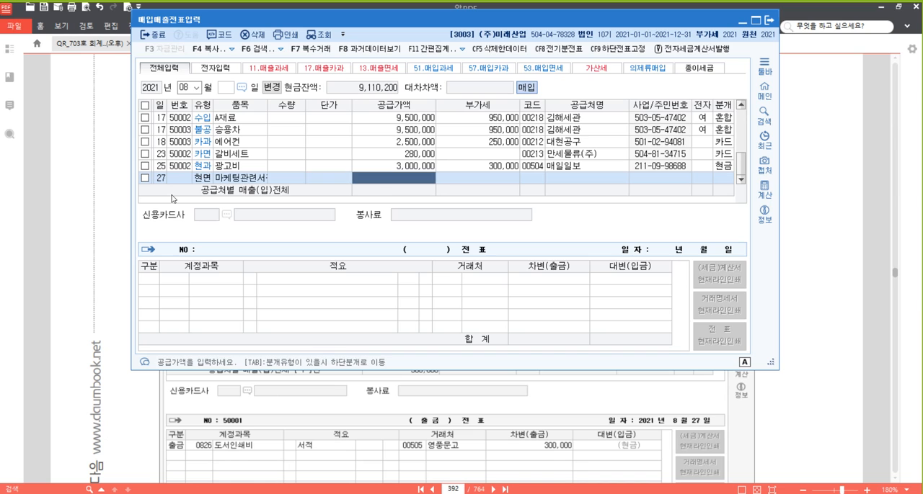
# - Enter the supply amount 300,000 for the 마케팅관련서적 voucher and choose 영풍문고 as the supplier
pyautogui.write('300000')
pyautogui.press('Return')
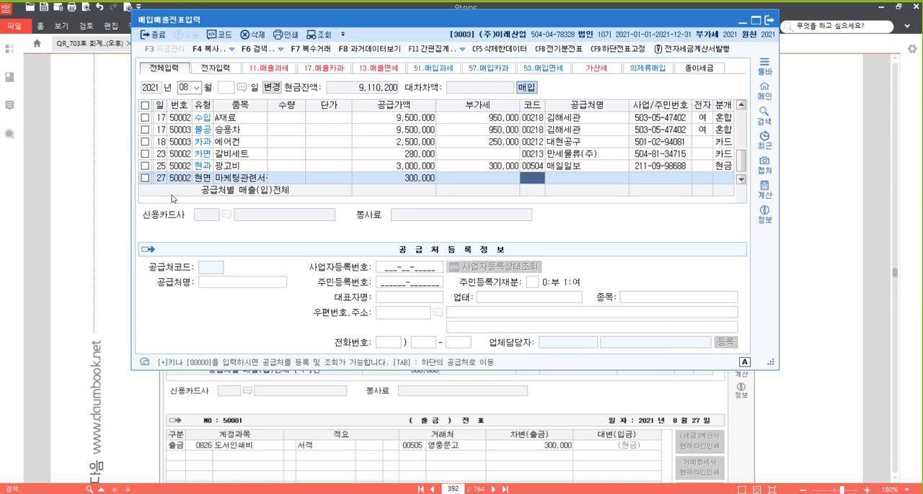
pyautogui.write('영풍')
pyautogui.press('Return')
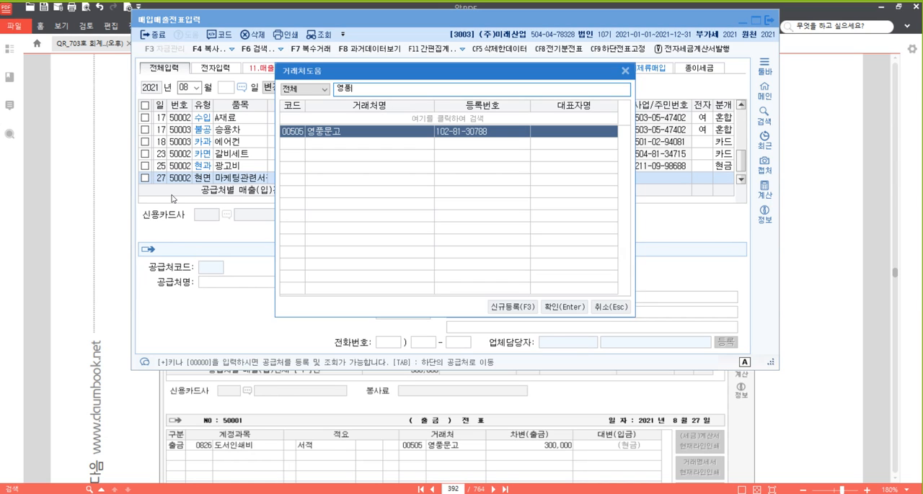
pyautogui.press('Return')
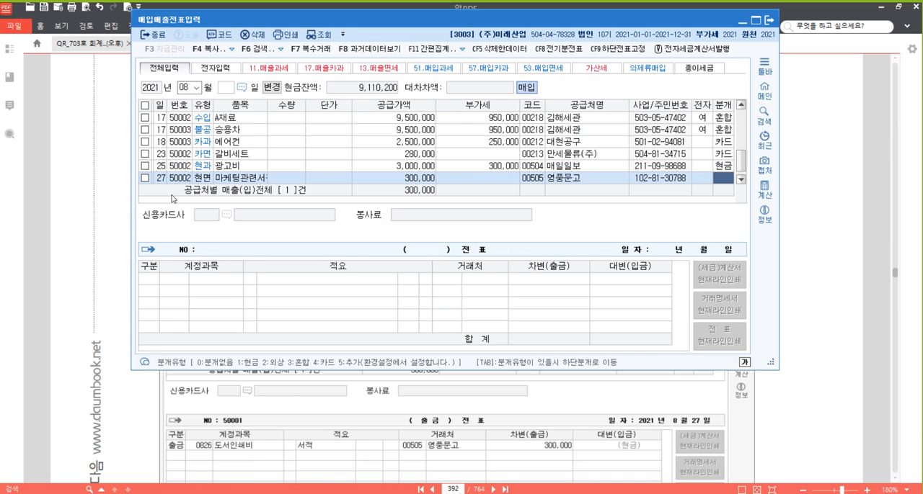
# - Set the 마케팅관련서적 voucher's journal type to 현금, change the 원재료 account to 0826 도서인쇄비 and finish the voucher
pyautogui.write('1')
pyautogui.press('Return')
pyautogui.write('도서')
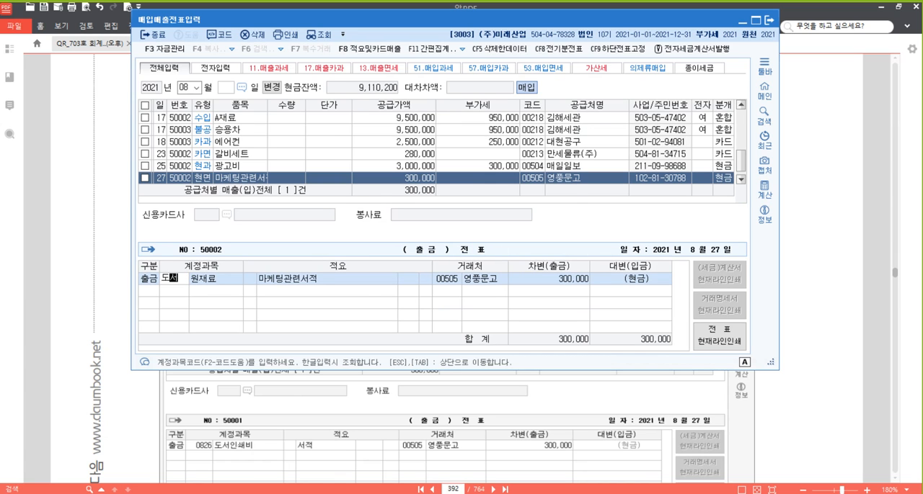
pyautogui.press('Return')
pyautogui.press('Down')
pyautogui.press('Down')
pyautogui.press('Down')
pyautogui.press('Down')
pyautogui.press('Down')
pyautogui.press('Return')
pyautogui.press('Return')
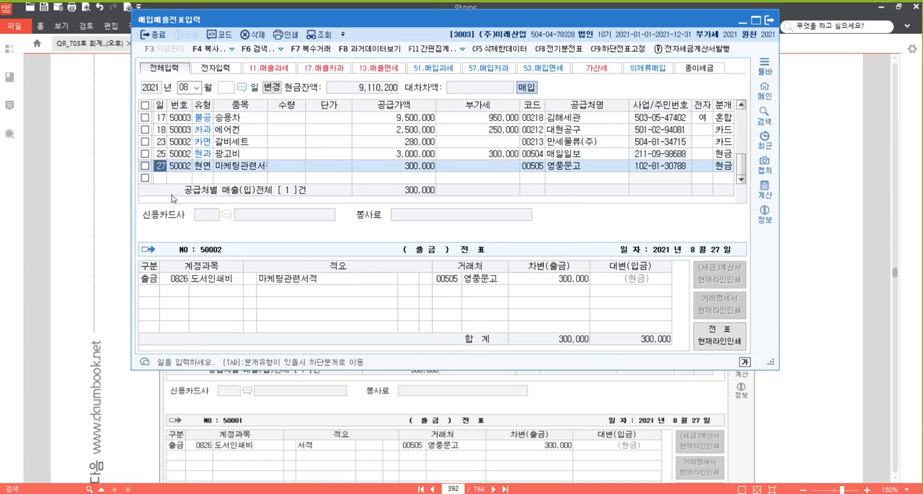
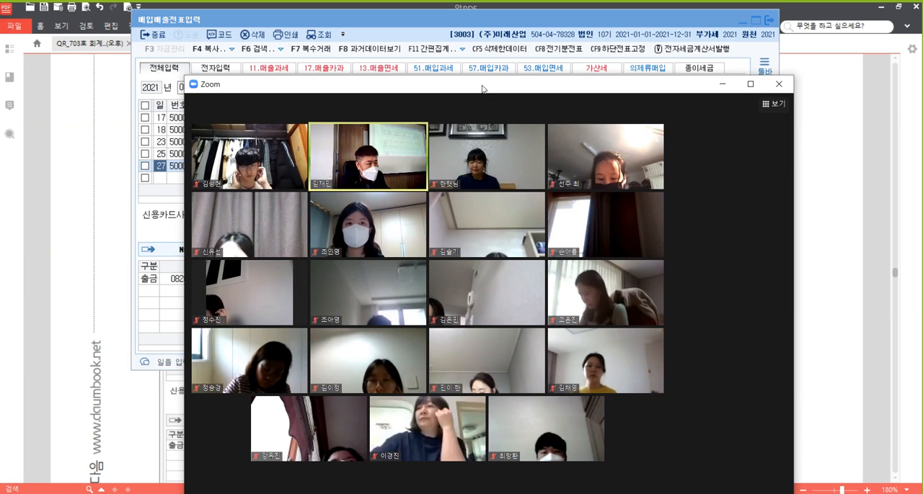
# - Move the Zoom meeting window higher and maximize it to view the full participant gallery
pyautogui.moveTo(483, 88); pyautogui.dragTo(465, 44)
pyautogui.click(732, 40)
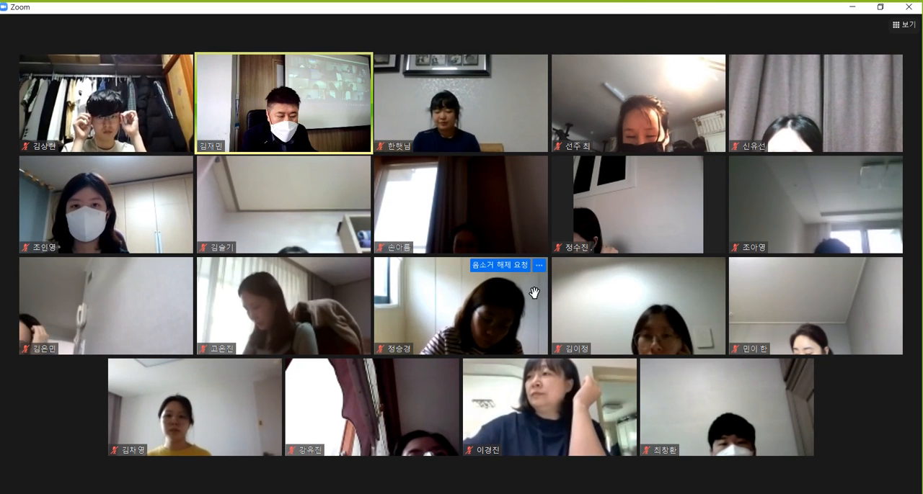